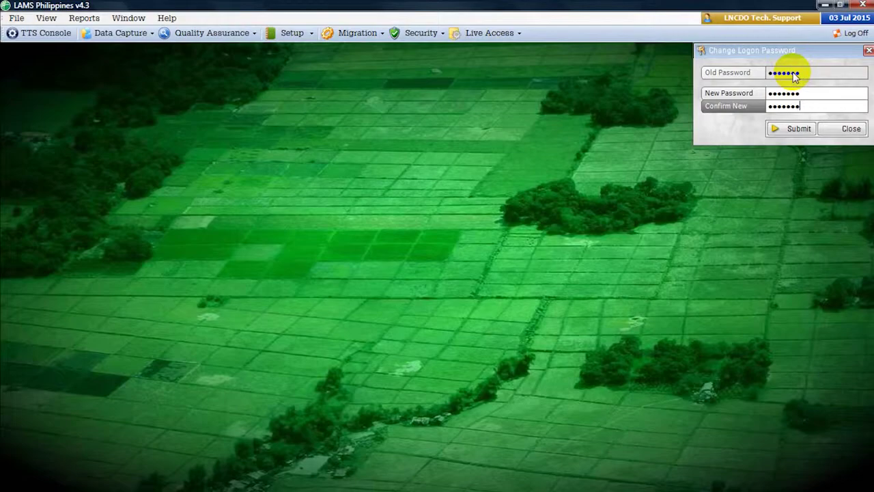
- Submit the new logon password and acknowledge the 'Password changed.' confirmation
left_click(792, 129)
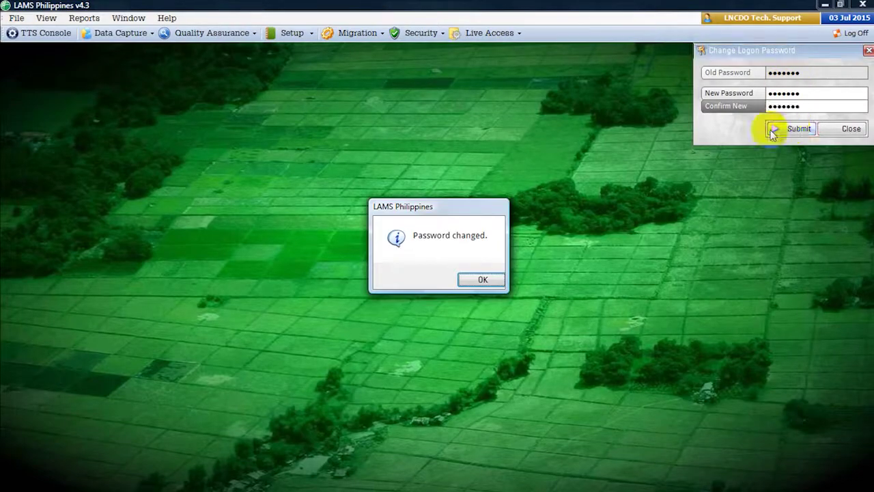
left_click(476, 277)
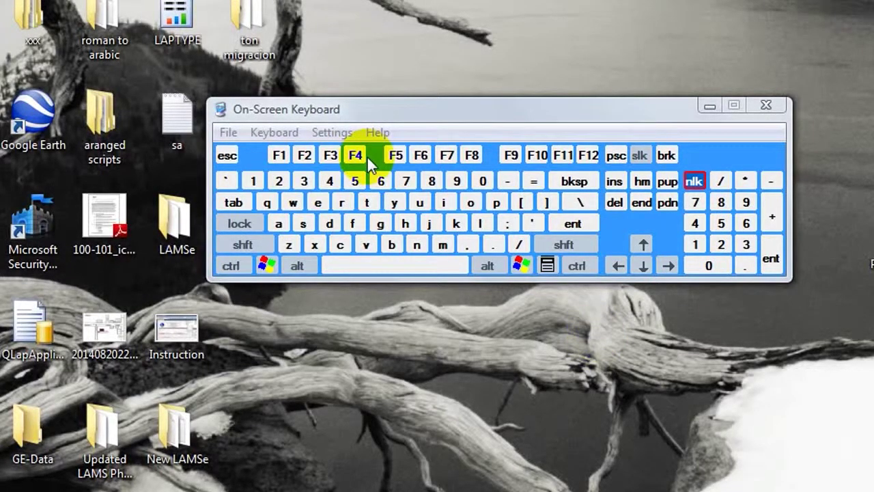
key("6")
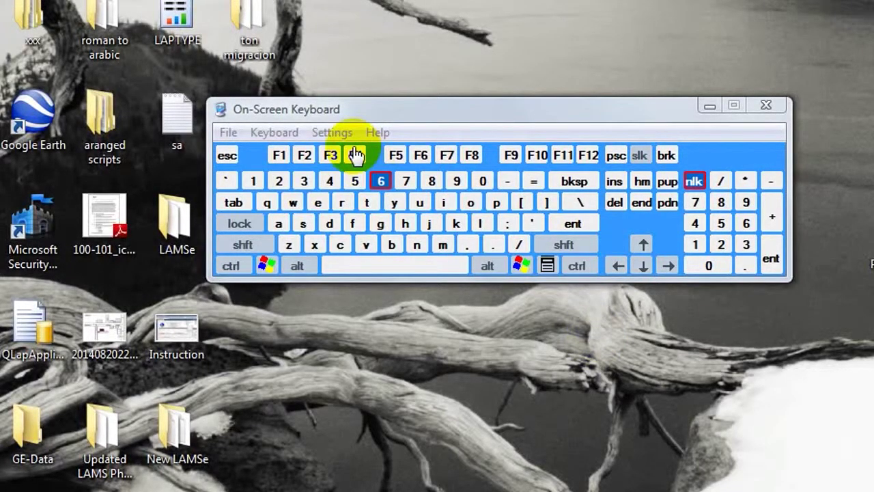
left_click(356, 155)
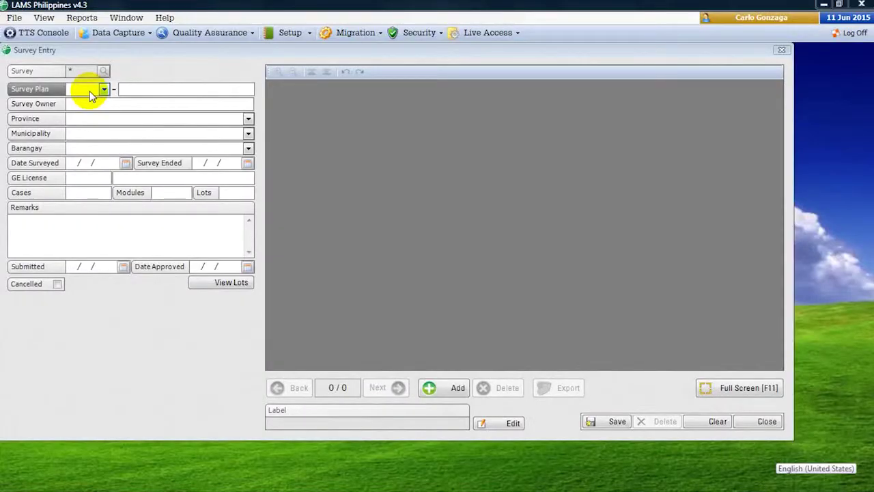
- Put the cursor in the Survey Plan box of the blank Survey Entry form
left_click(91, 95)
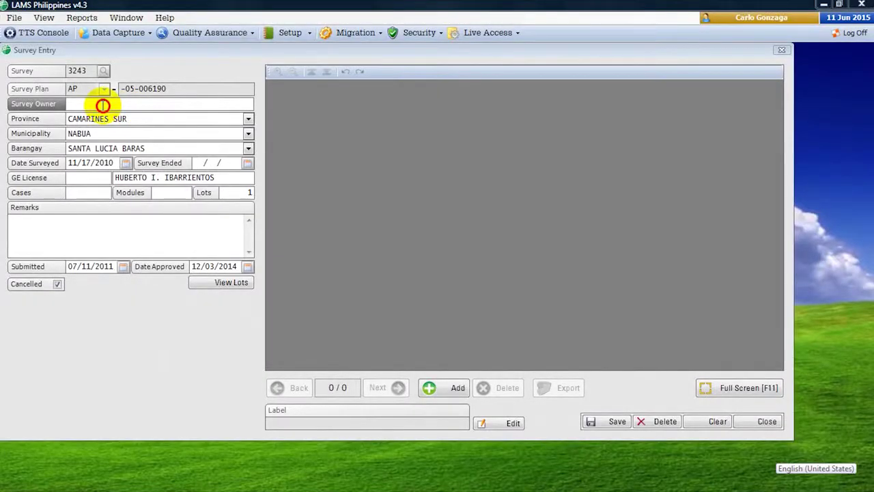
- Try a survey owner lookup, tab through Control Points, and close the Camarines Norte Municipality Definition
key("F4")
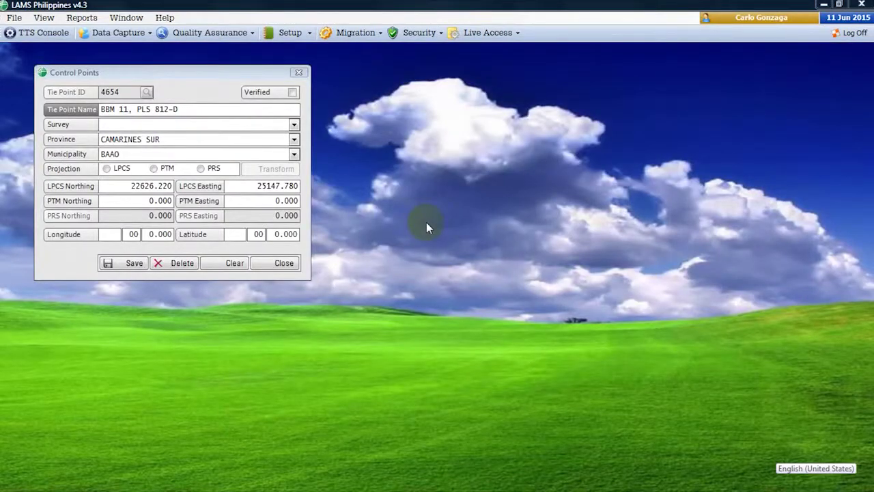
left_click(137, 110)
key("Tab")
key("Tab")
key("Tab")
key("Tab")
key("Tab")
key("Tab")
key("Tab")
key("Tab")
key("Tab")
key("Tab")
key("Tab")
key("Tab")
key("Tab")
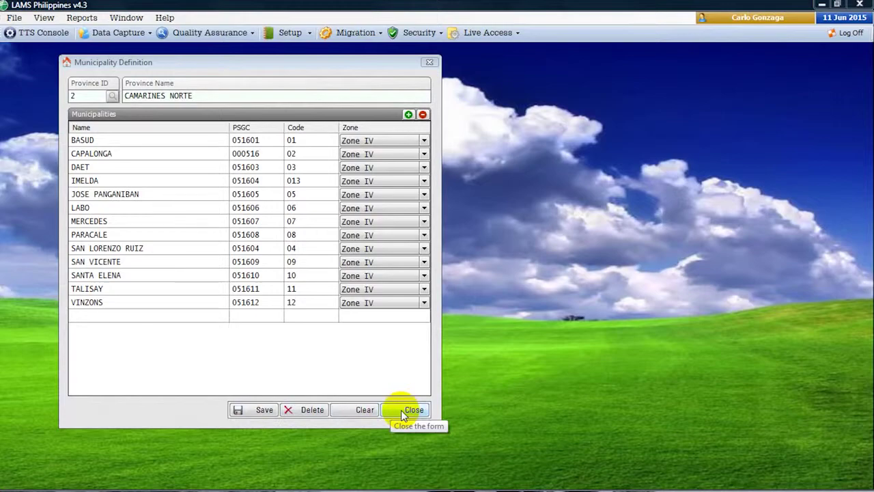
left_click(404, 415)
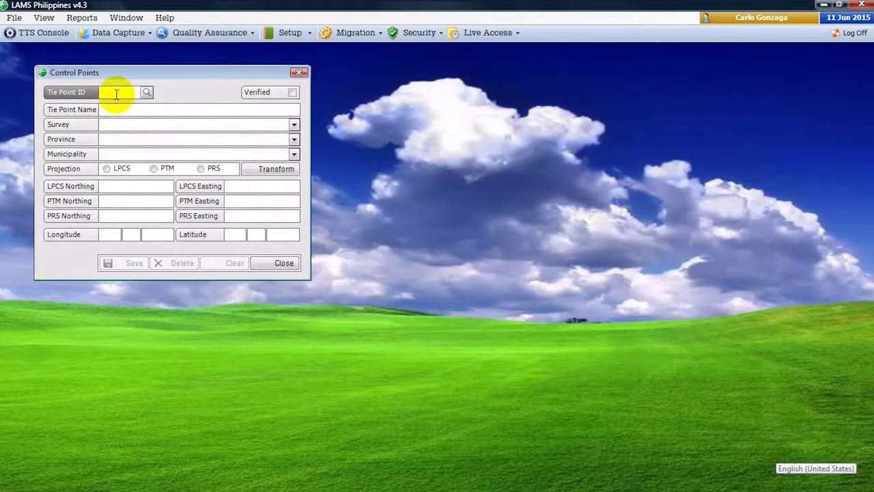
- Search tie points by municipality, load BLLM 1 PLS 64 into Control Points, and return to survey 3243
key("F8")
type("angono")
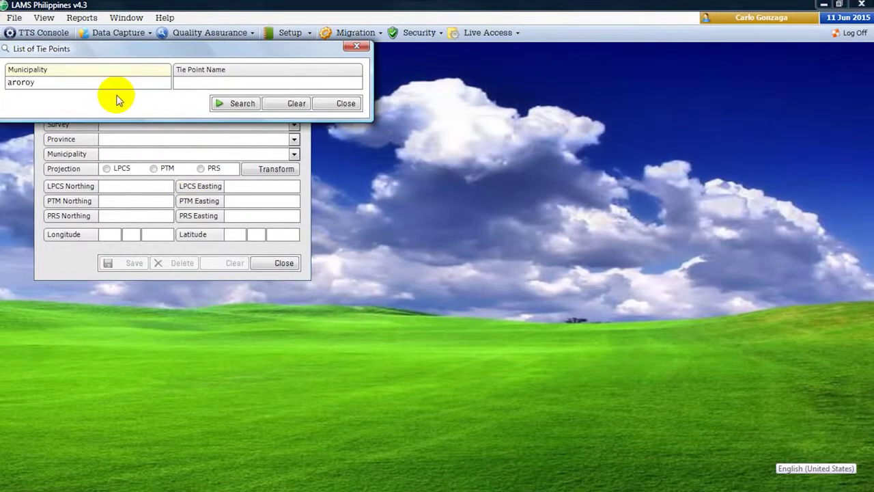
key("F4")
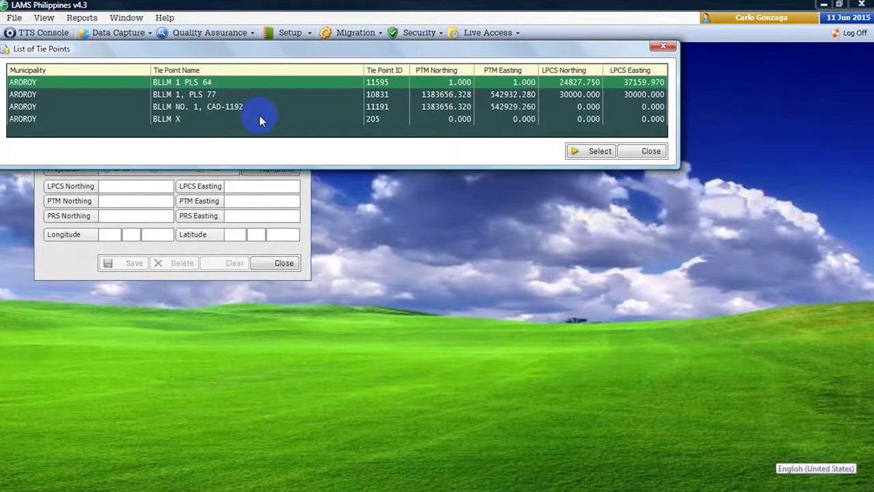
left_click(586, 151)
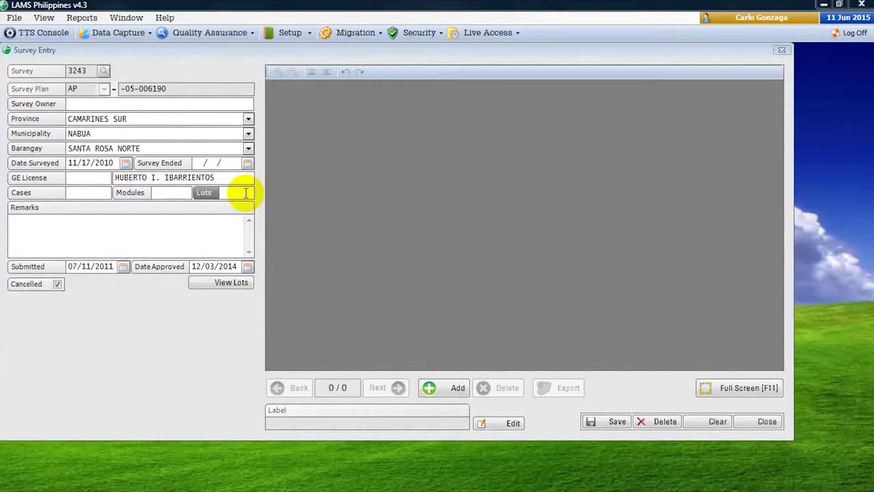
left_click(245, 194)
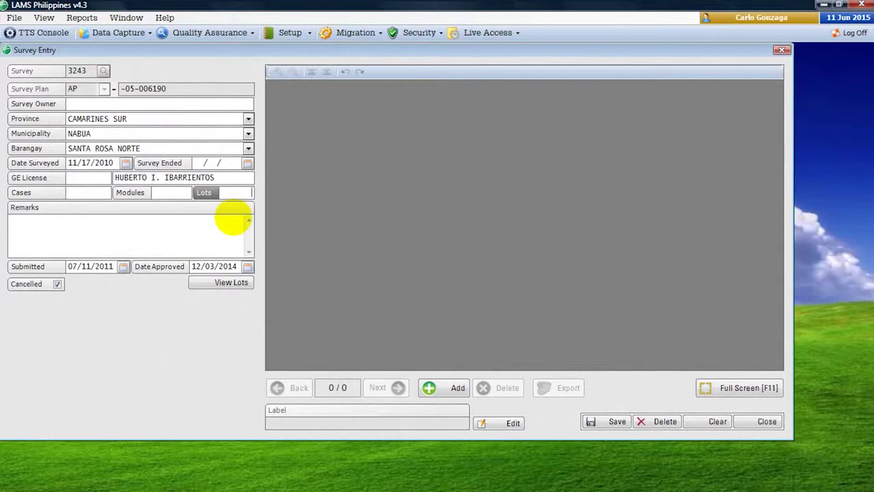
- Discard the Lots entry 2368 and enter the remark 'Cleared 10:00AM'
type("2368")
key("Tab")
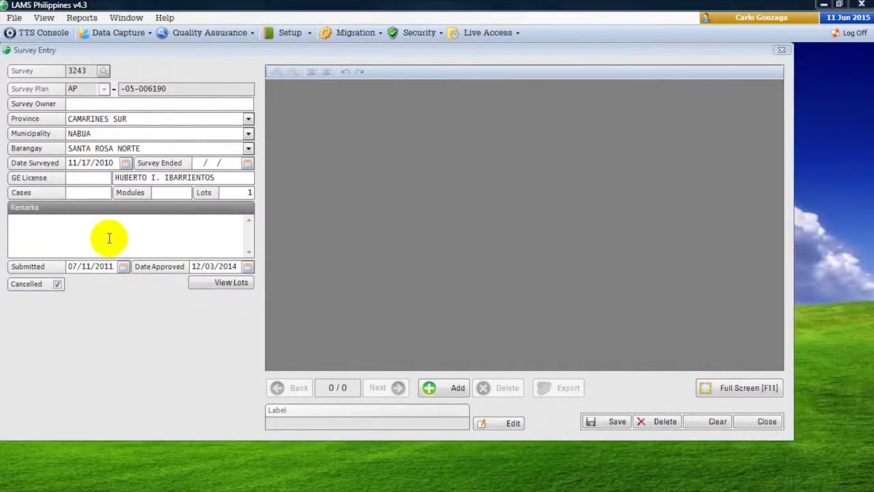
type("Cleared ")
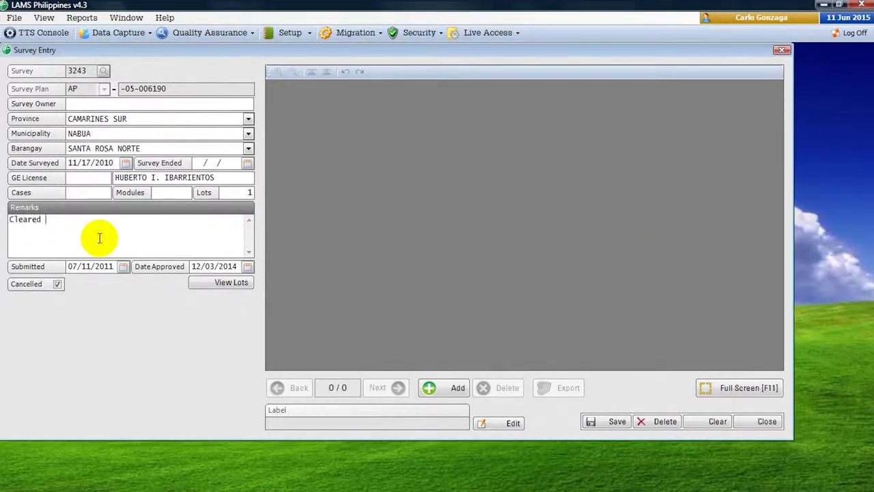
type("10")
type(":00pm")
key("BackSpace")
key("BackSpace")
type("AM")
- Toggle the Cancelled checkbox until survey 3243 ends up marked cancelled
left_click(54, 284)
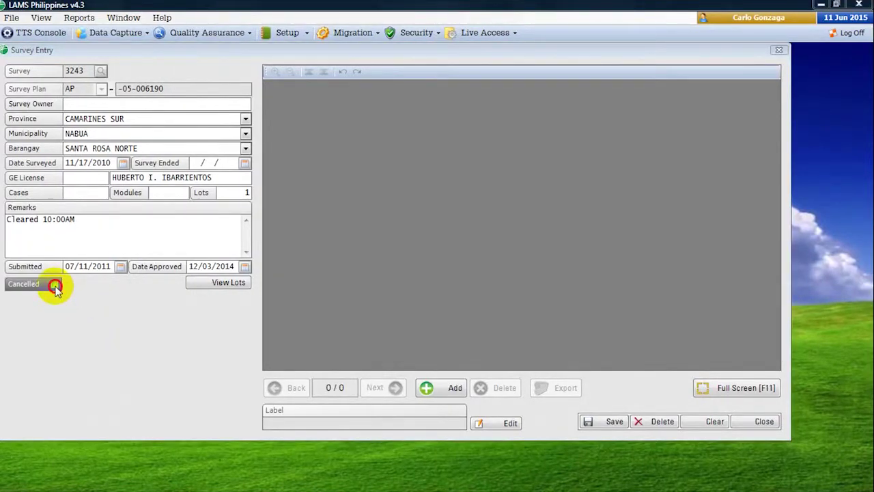
left_click(55, 284)
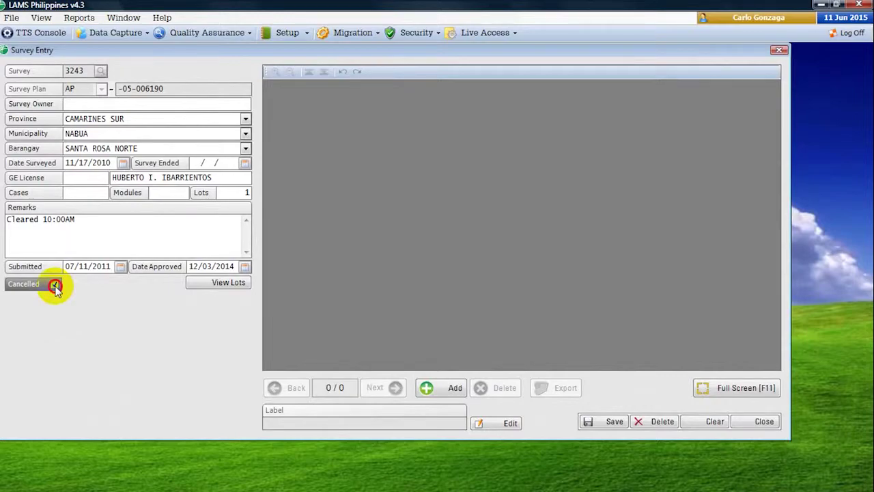
left_click(55, 284)
left_click(54, 284)
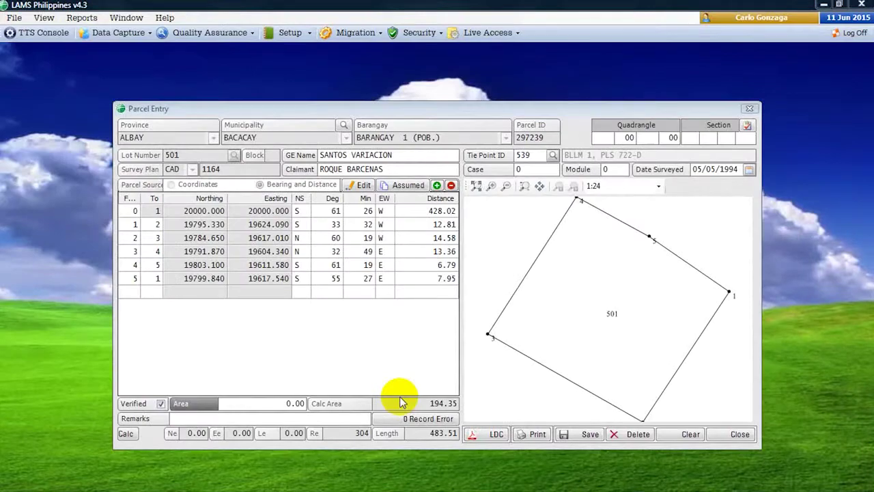
- Replace lot 501's area with 194.25
left_click(300, 404)
double_click(300, 404)
type("194")
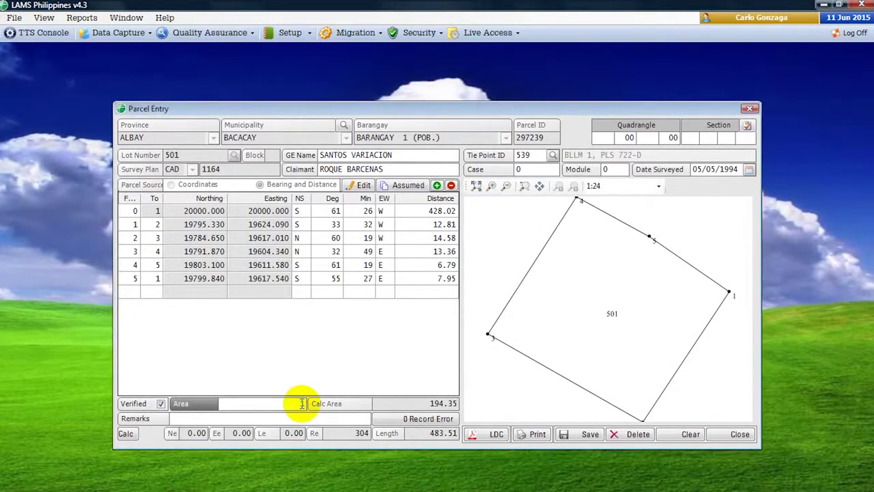
type(".25")
key("Tab")
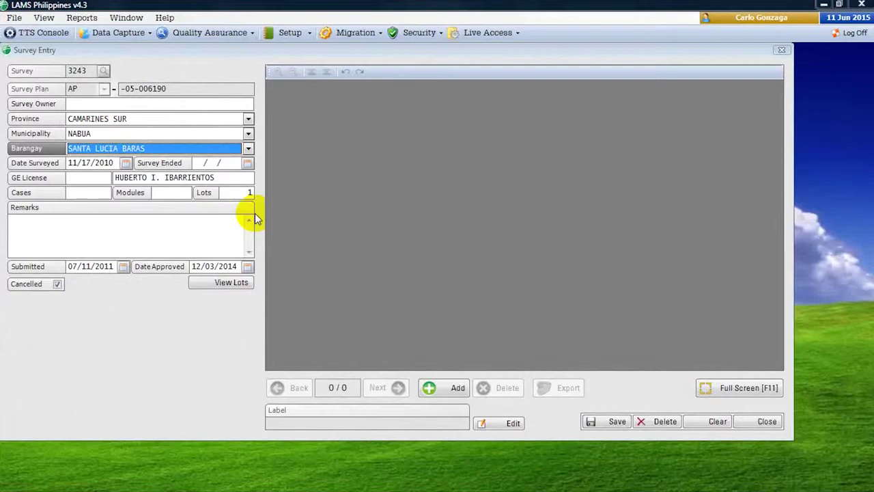
- Change the barangay to SANTA ROSA NORTE and set the survey date to June 1, 2015
left_click(248, 148)
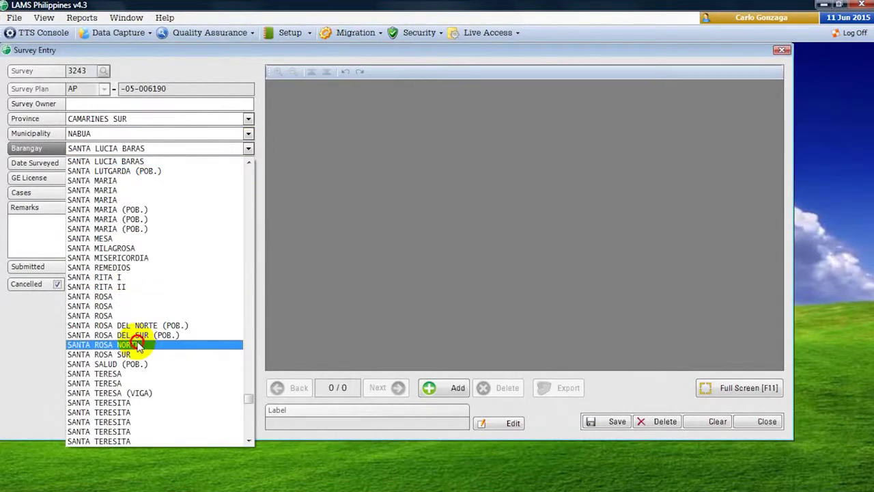
left_click(138, 345)
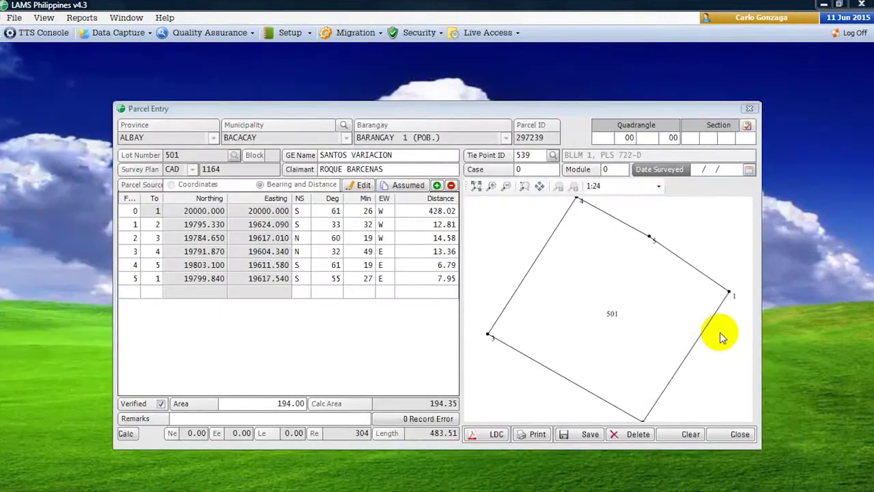
left_click(750, 171)
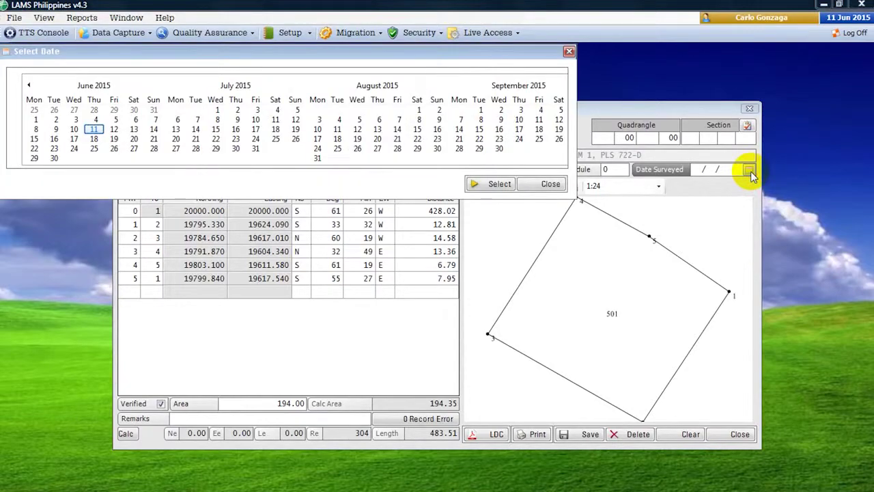
left_click(34, 119)
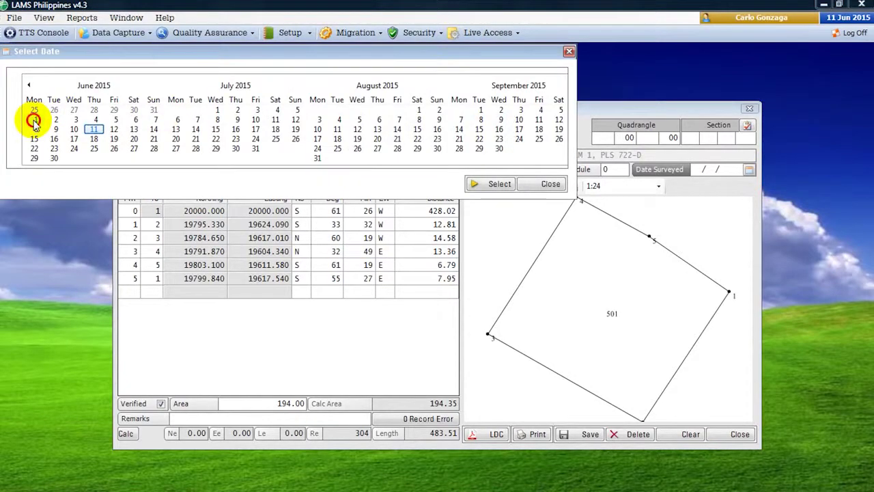
left_click(500, 184)
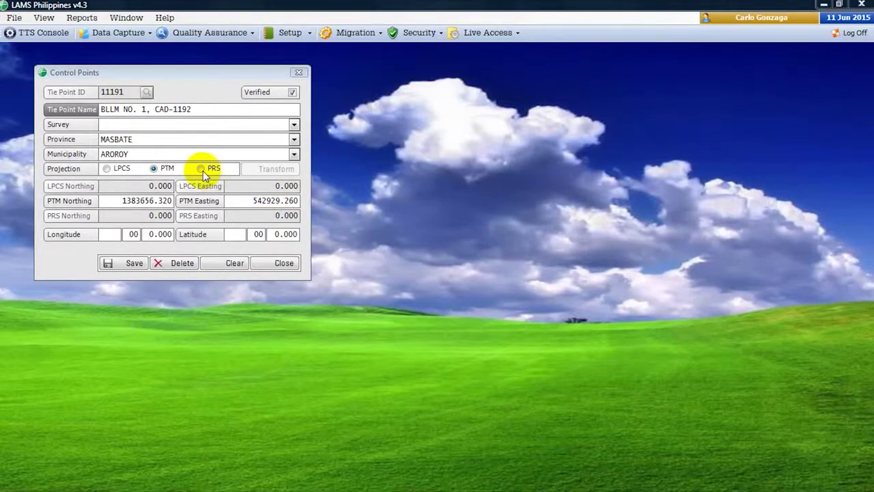
- Cycle the Control Points projection through PRS, PTM and LPCS, ending on PTM
left_click(203, 172)
left_click(203, 170)
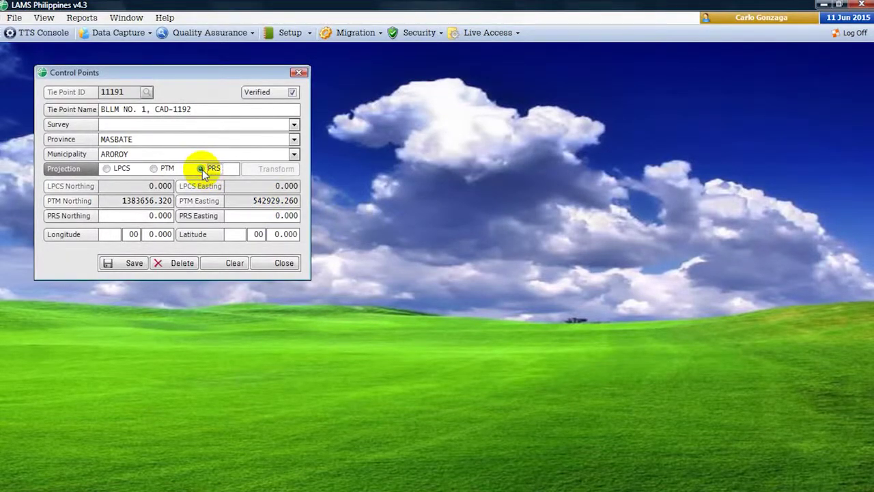
left_click(153, 169)
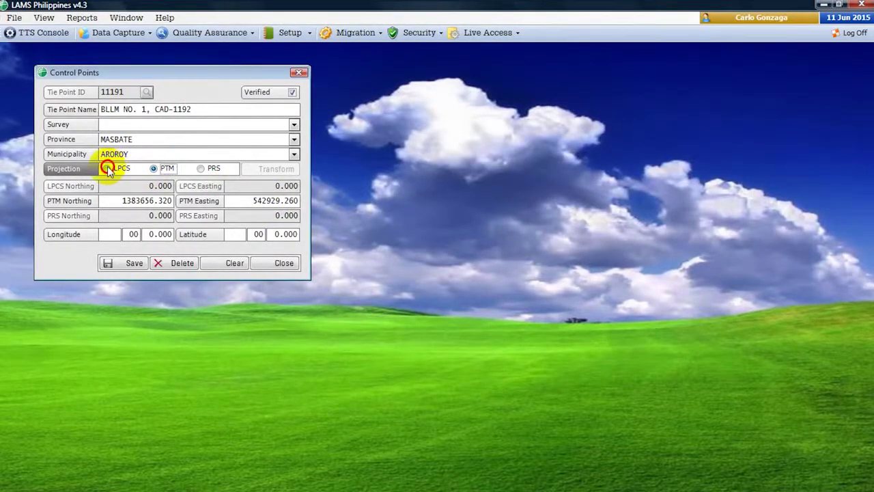
left_click(109, 169)
left_click(156, 171)
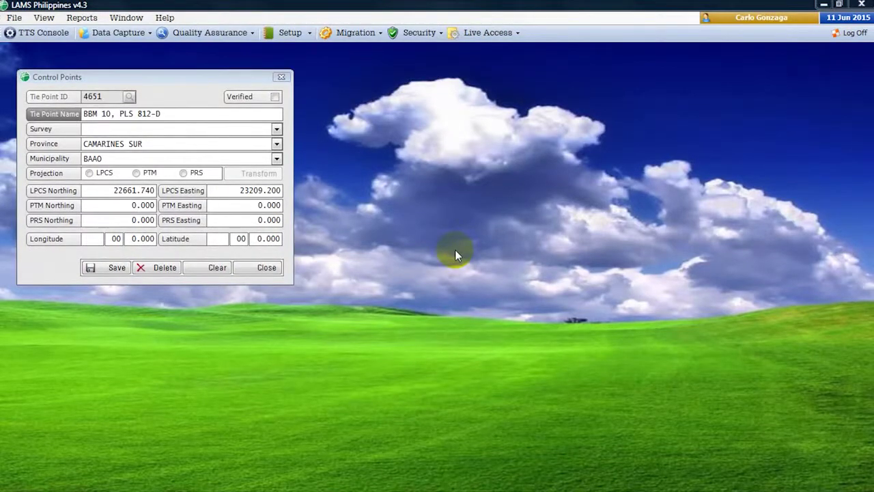
- Browse the data entry and view menus, then choose Close All Windows from the user menu
left_click(13, 17)
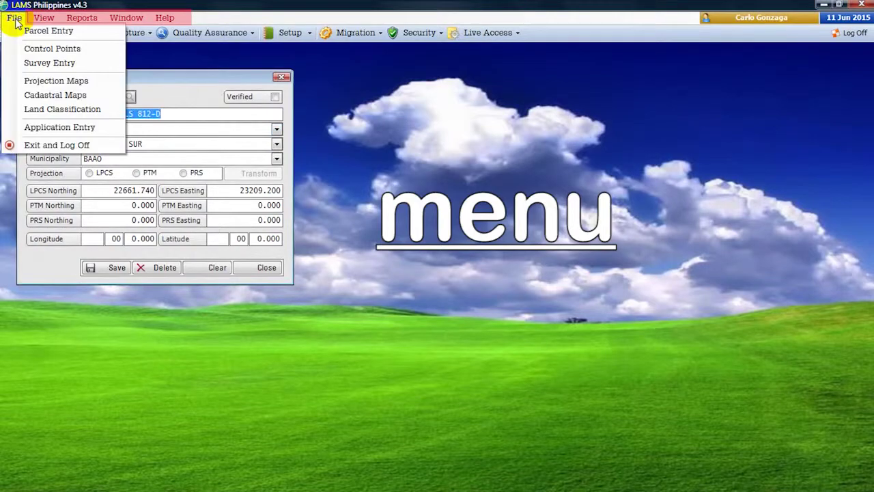
left_click(150, 116)
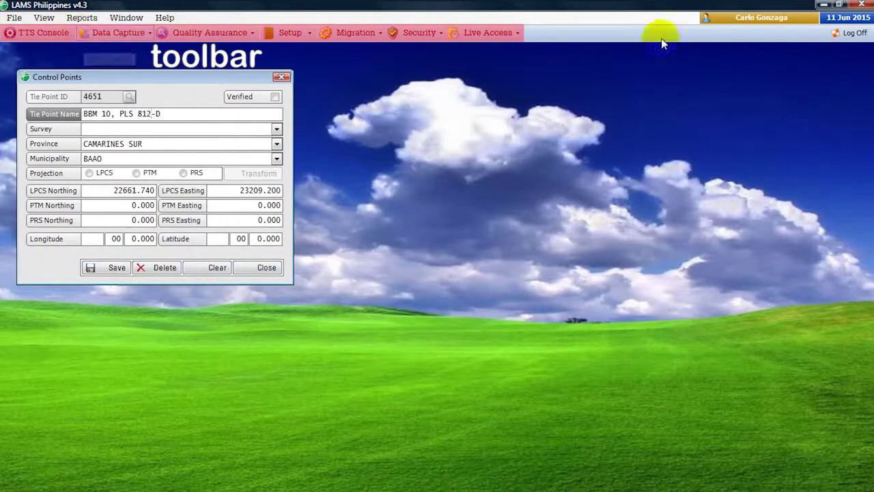
left_click(758, 19)
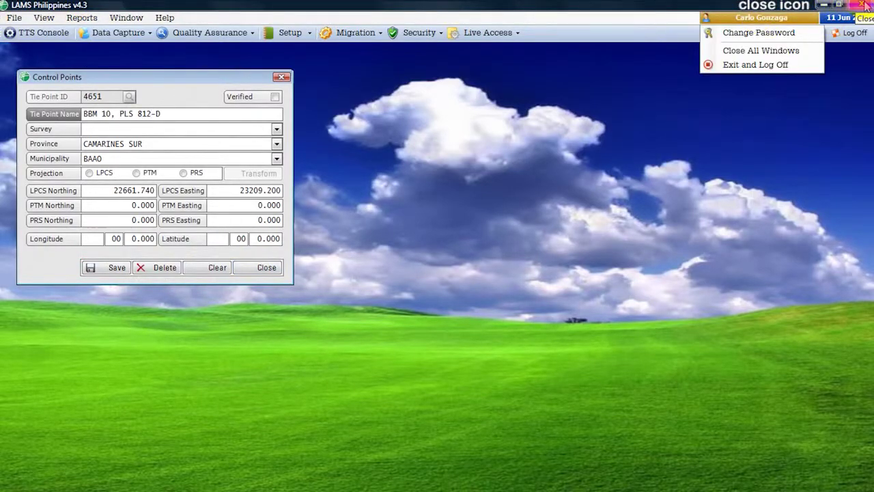
left_click(761, 50)
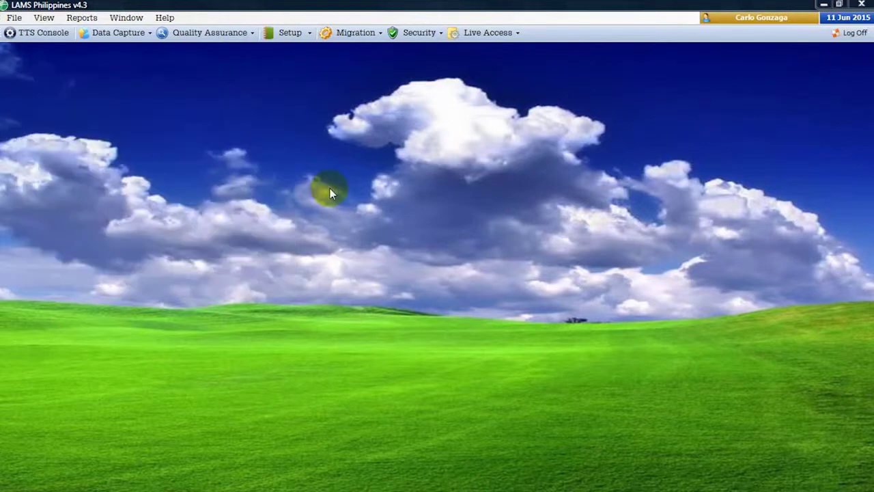
- Open the Map Viewer and load the parcels of Cawayan, Bacacay, Albay
left_click(43, 18)
left_click(60, 30)
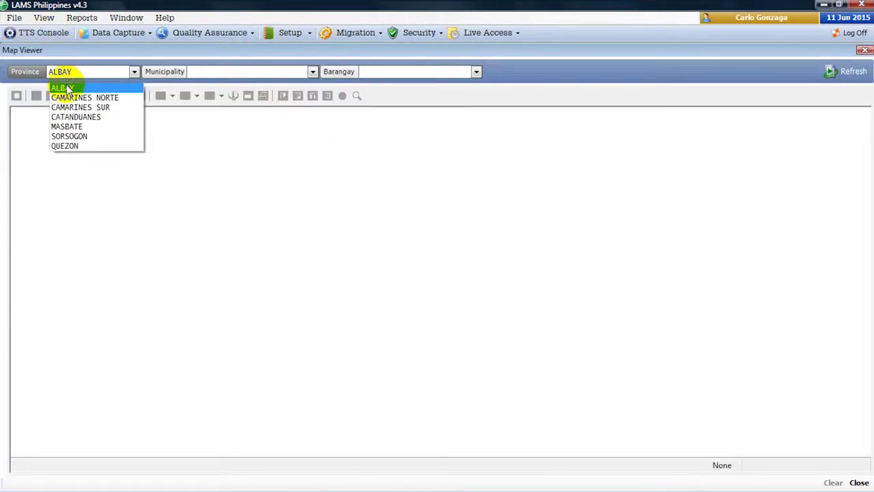
left_click(61, 88)
left_click(218, 72)
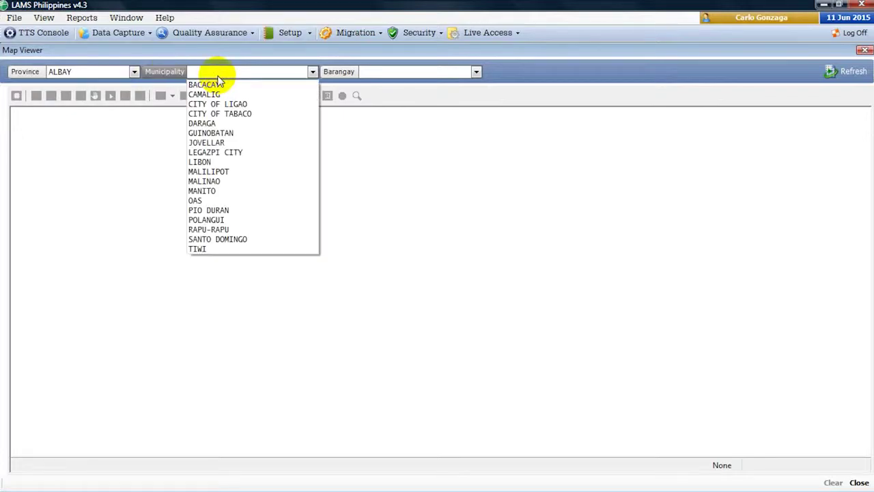
left_click(211, 83)
left_click(377, 72)
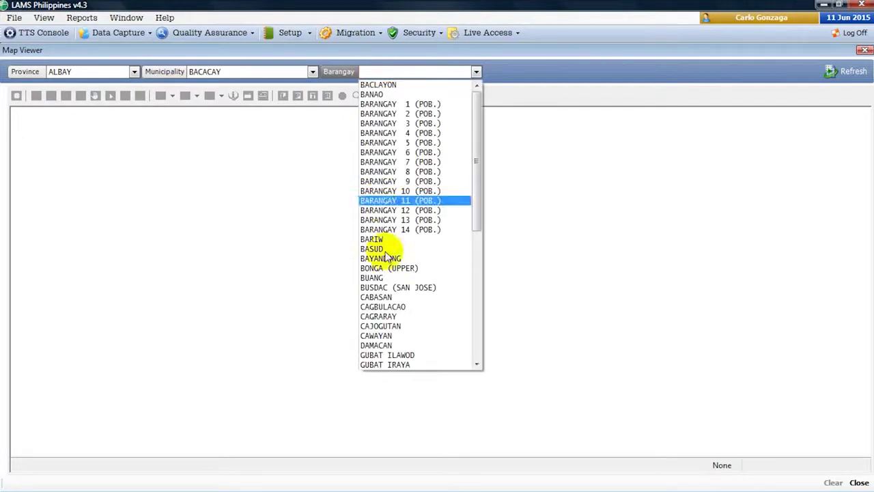
left_click(377, 335)
left_click(848, 72)
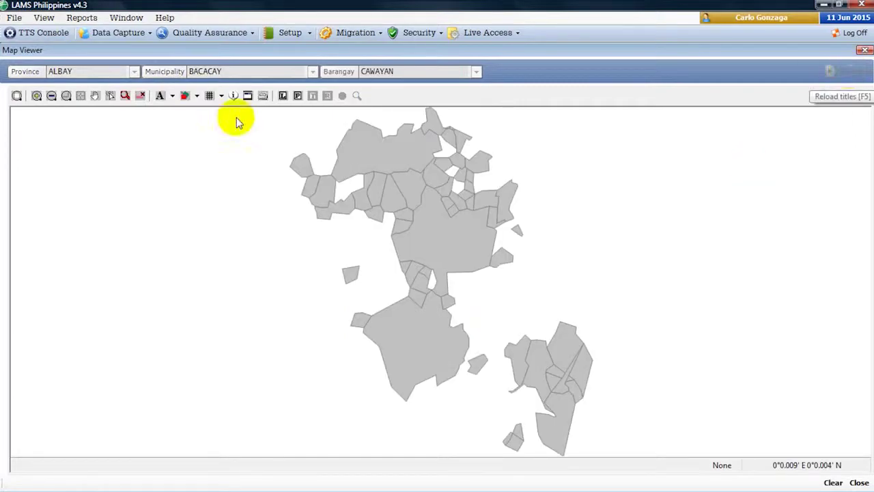
- Colour the parcels by Layers and label them with Lot Number
left_click(197, 96)
left_click(205, 128)
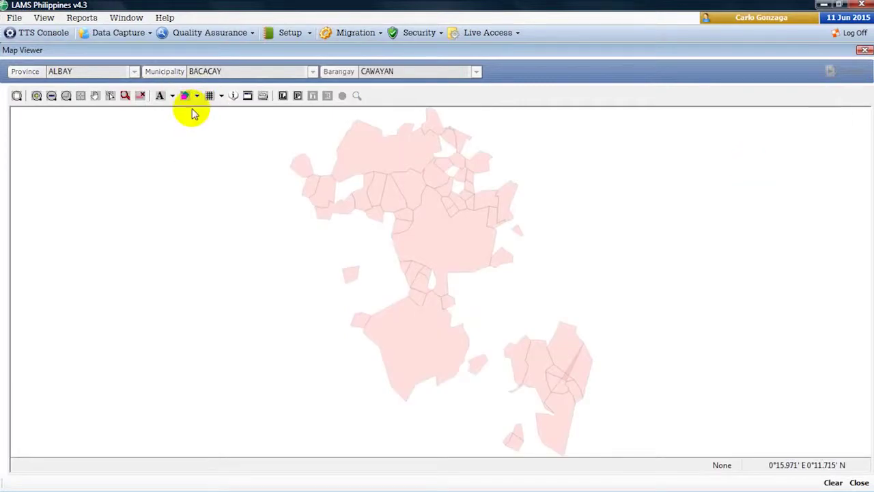
left_click(172, 96)
left_click(181, 128)
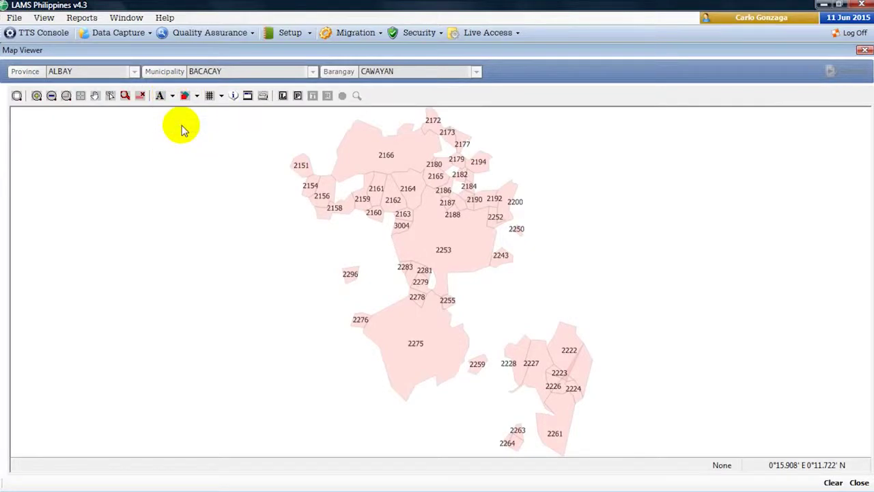
- Zoom in around parcels 2253, 2151, 2154 and 2156, restoring the full map between
left_click(17, 96)
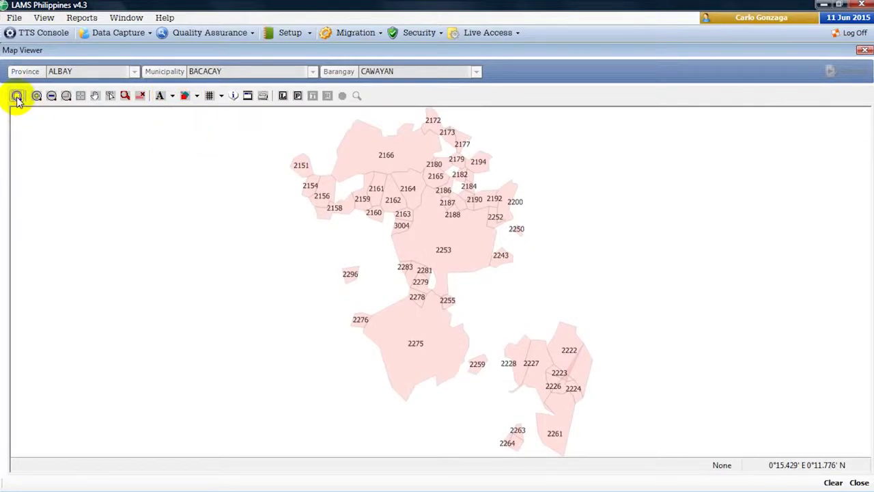
left_click(405, 255)
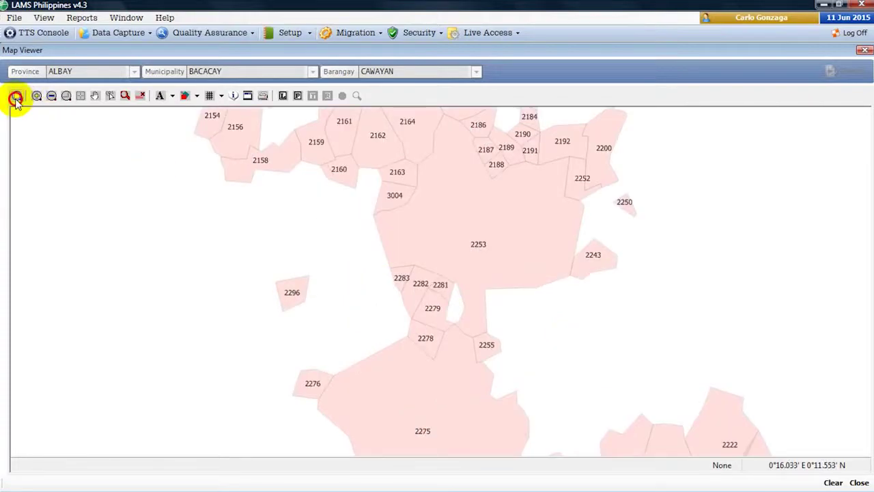
left_click(16, 97)
left_click(36, 96)
left_click(273, 153)
left_click(533, 328)
left_click(468, 326)
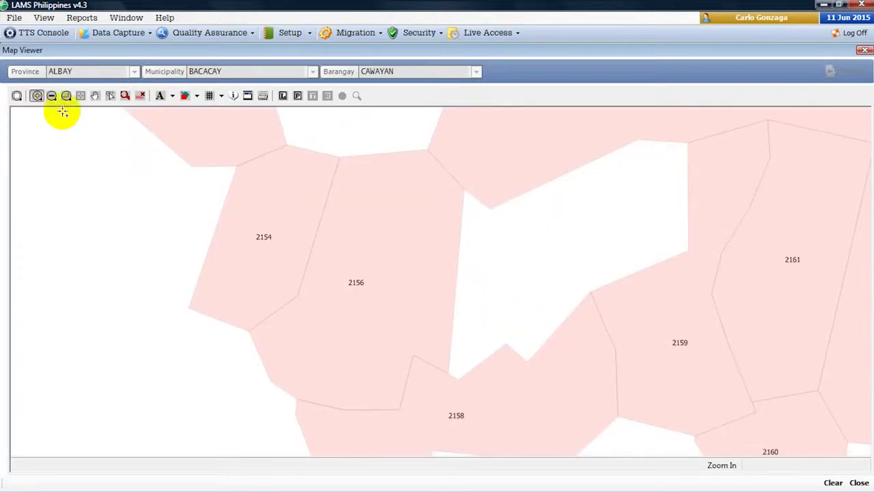
- Zoom out around parcels 2154 and 2156, then box-zoom near 2151 and 2159–2161
left_click(51, 96)
left_click(417, 268)
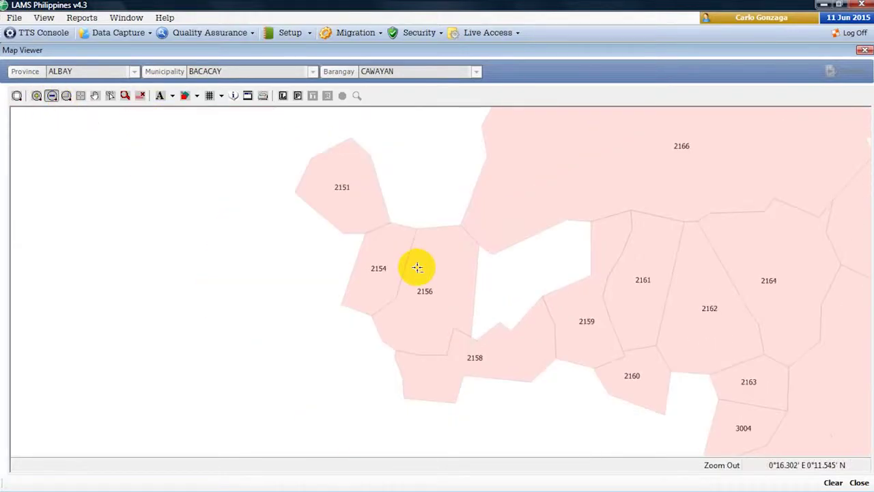
left_click(607, 296)
left_click(607, 296)
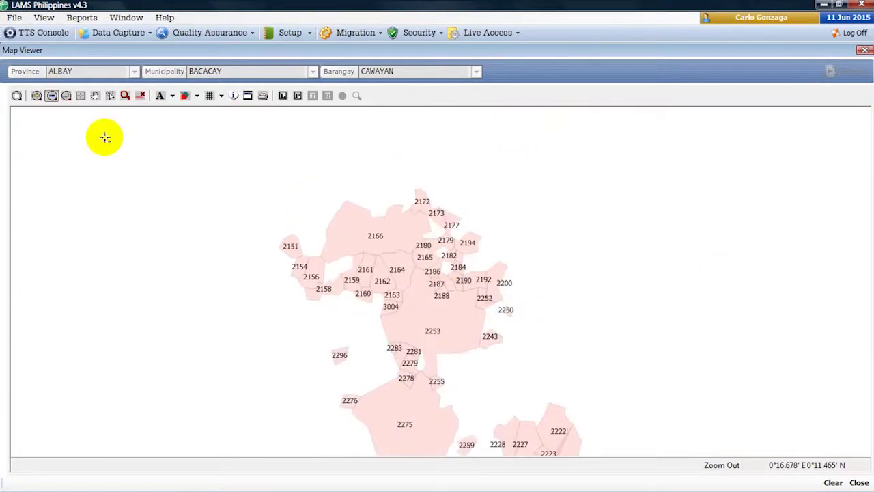
left_click(66, 95)
left_click_drag(266, 217, 318, 275)
left_click_drag(422, 220, 505, 315)
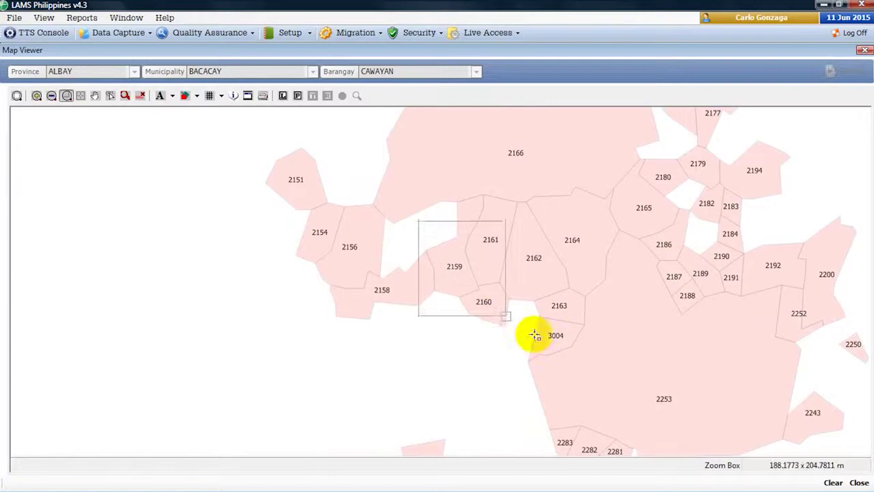
- Recentre the map near parcel 2159 and pan across to the northern parcels
left_click(82, 97)
left_click(359, 250)
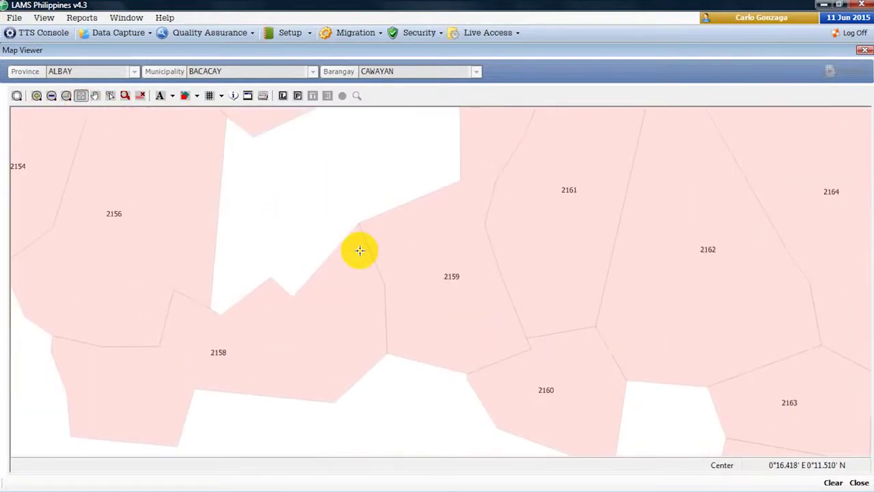
left_click(431, 287)
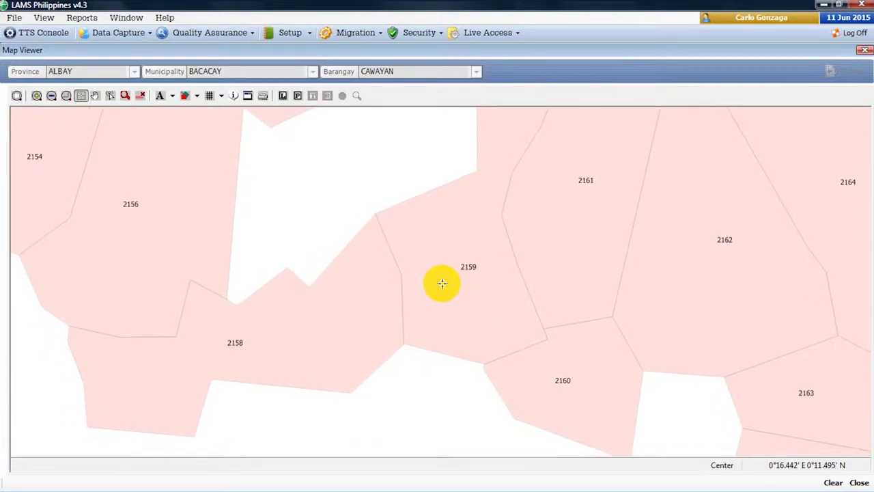
scroll(327, 258, "down", 2)
left_click(95, 95)
left_click_drag(414, 197, 239, 314)
left_click_drag(507, 367, 642, 355)
left_click_drag(489, 221, 432, 116)
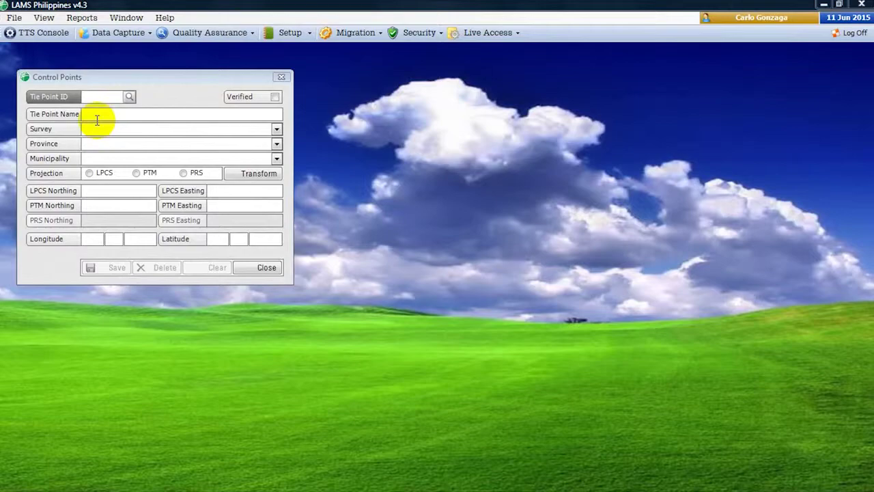
- Open the List of Tie Points from the Tie Point ID field and enter aroroy as municipality
left_click(110, 96)
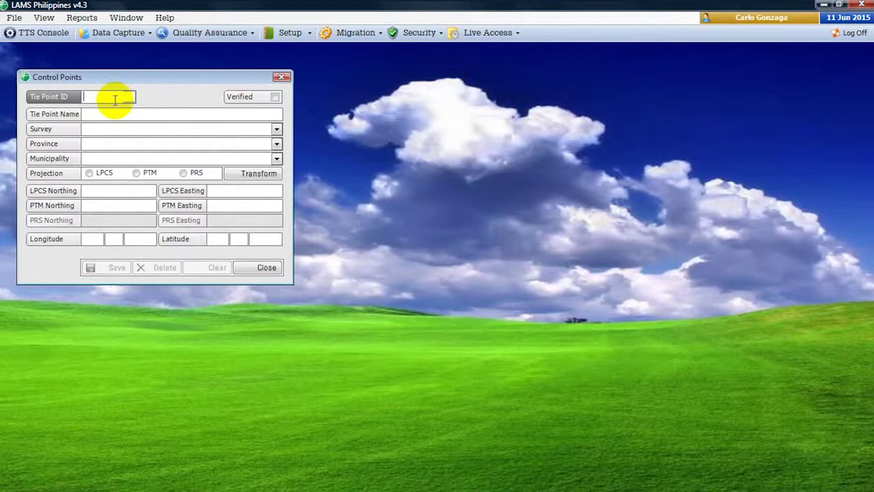
key("Return")
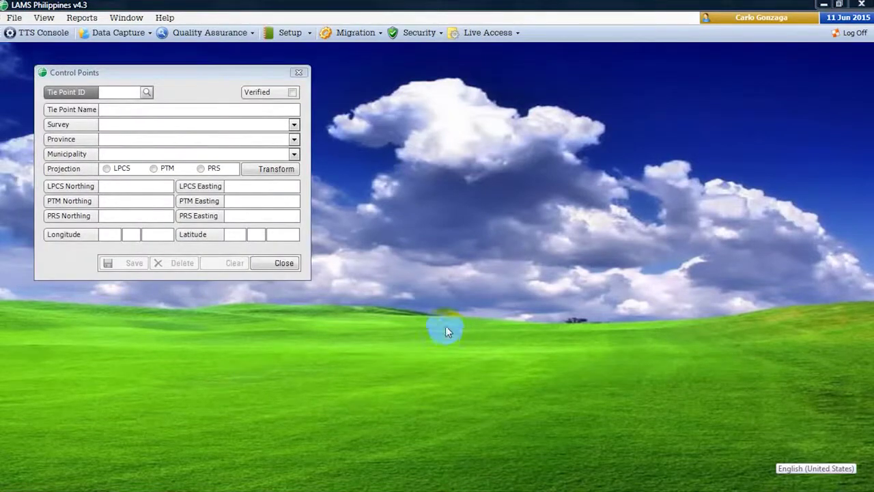
left_click(116, 93)
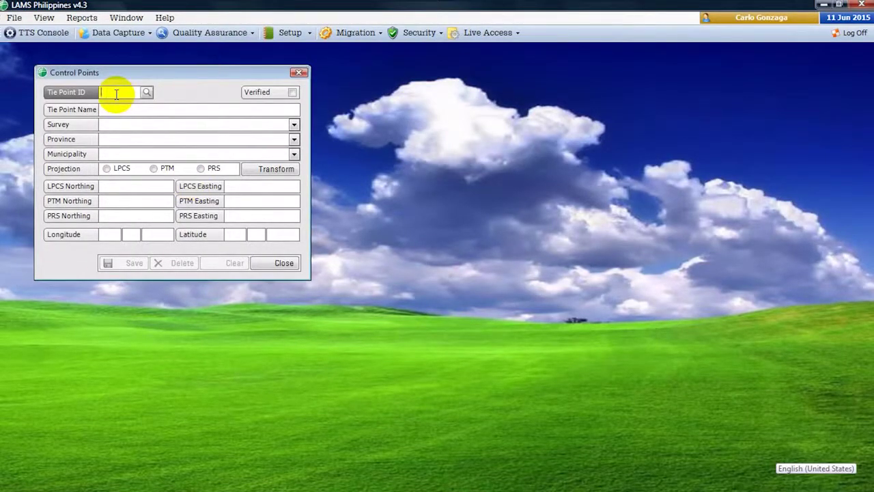
double_click(117, 93)
type("aroroy")
key("ctrl+a")
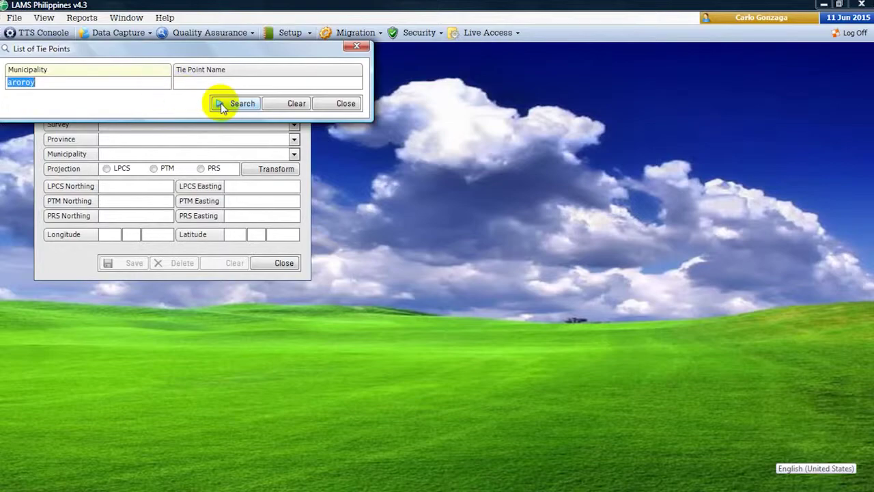
- Search the Aroroy tie points, load the first one, and move to another record
left_click(225, 105)
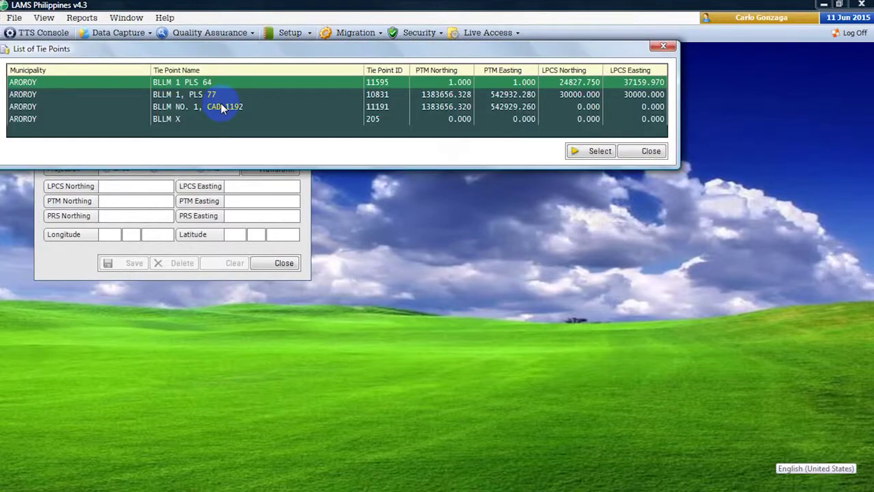
left_click(586, 152)
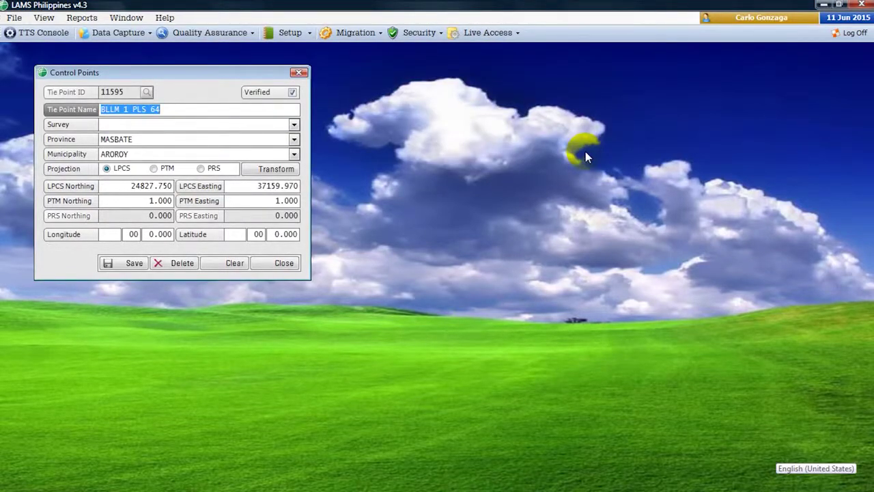
left_click(728, 476)
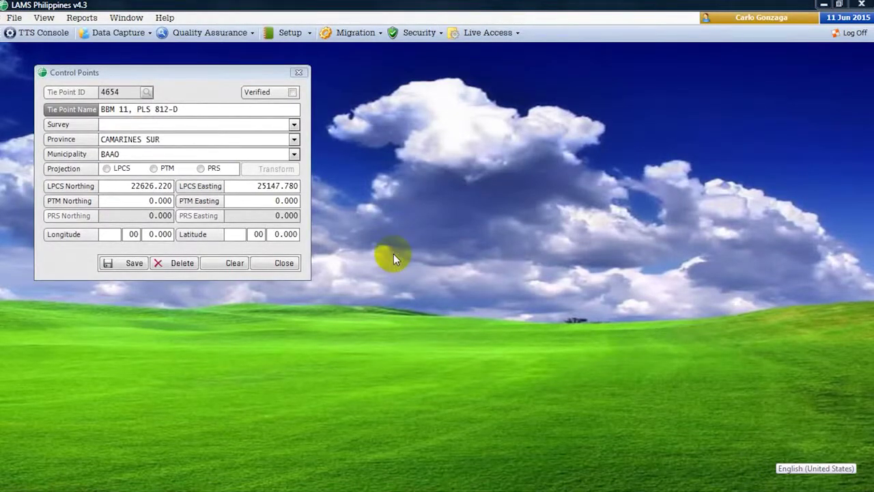
left_click(214, 114)
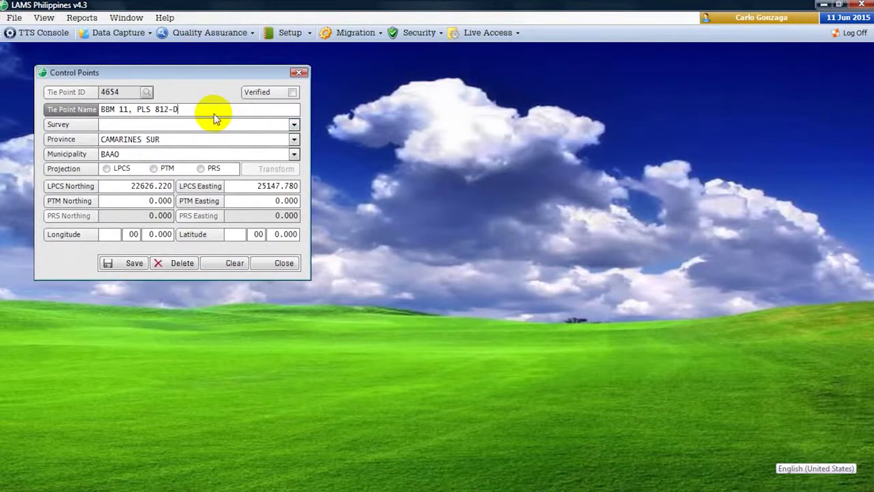
- Clear the Control Points form, confirm Yes, and close the window
key("alt+c")
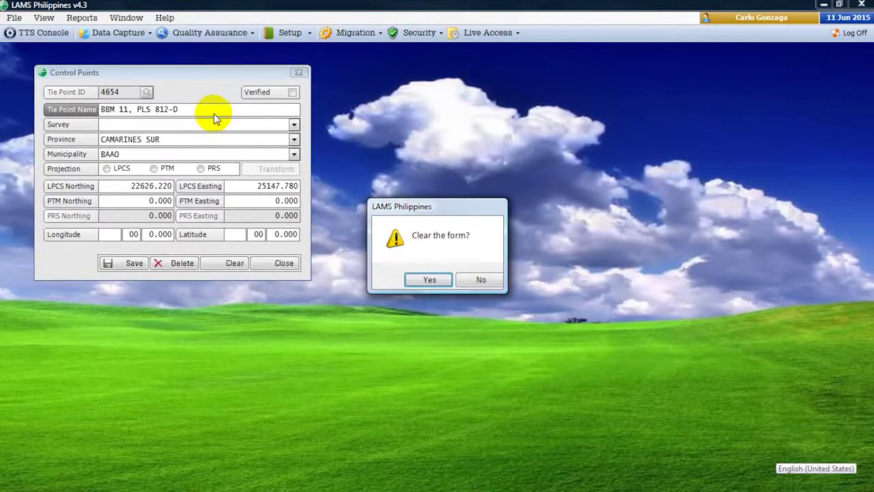
left_click(415, 282)
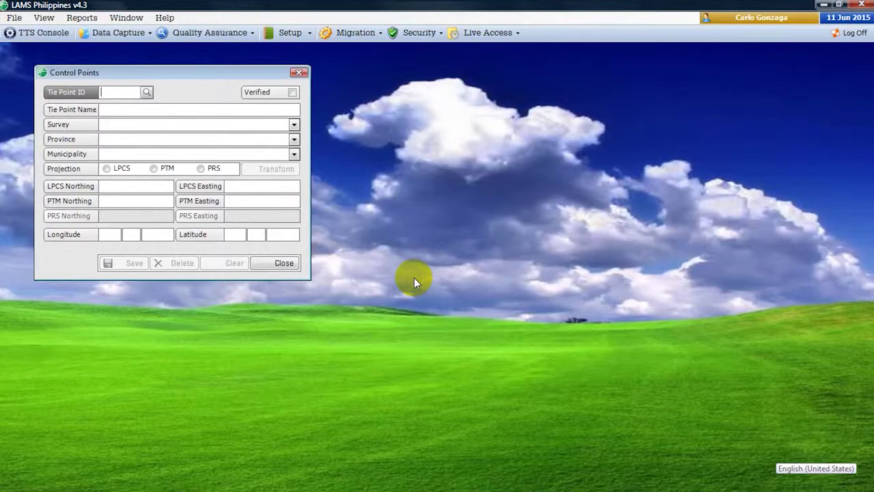
key("Escape")
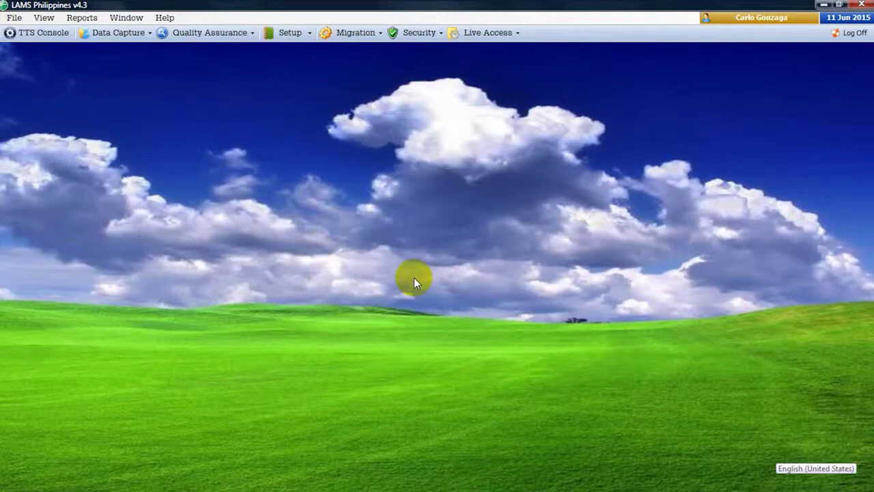
- Load the Front Desk workgroup definition from Security and scroll through its assigned forms
left_click(412, 36)
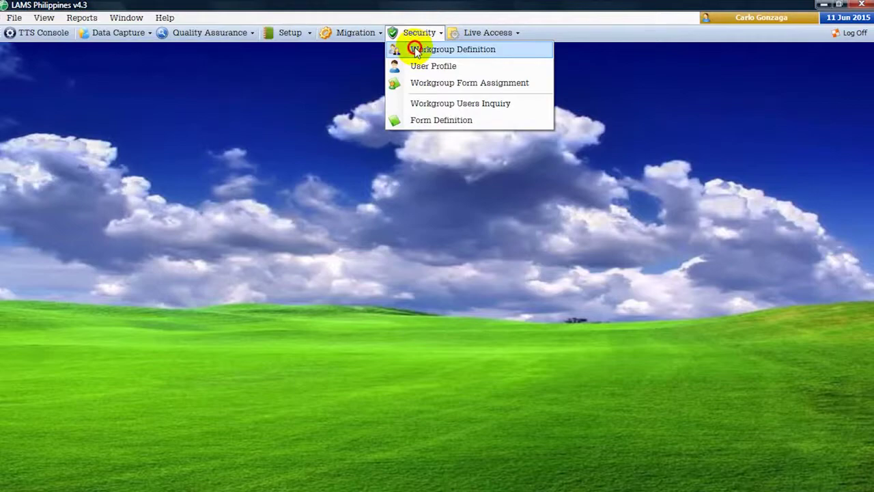
left_click(417, 51)
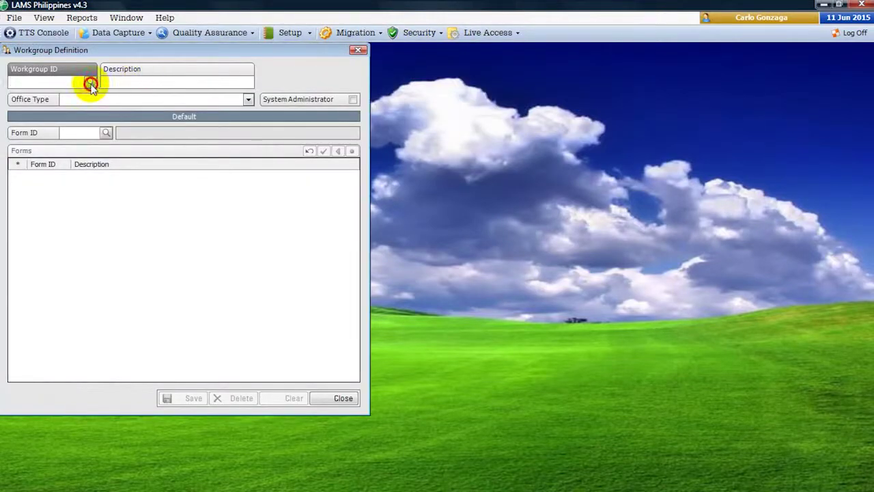
left_click(89, 82)
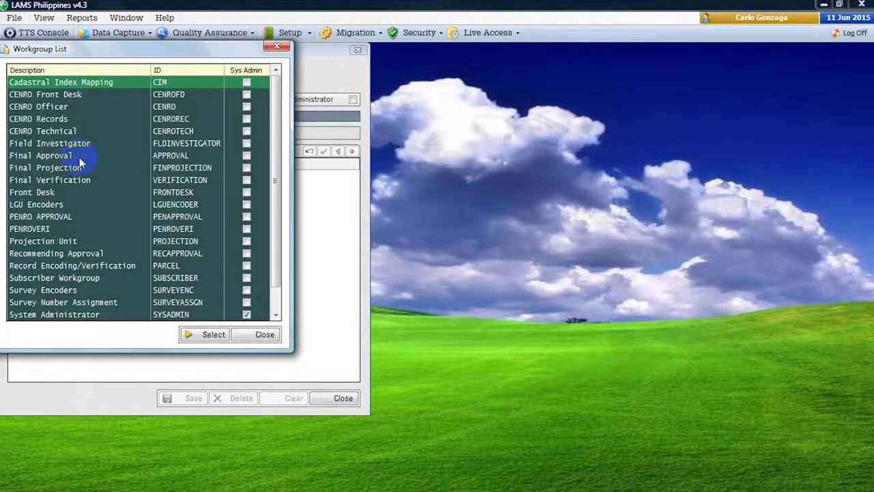
double_click(87, 192)
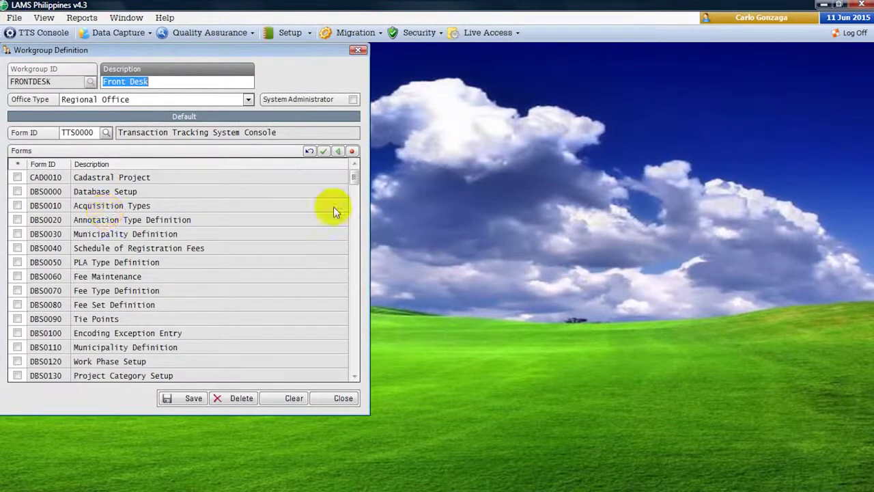
mouse_move(355, 185)
left_mouse_down()
mouse_move(376, 326)
mouse_move(379, 315)
left_mouse_up()
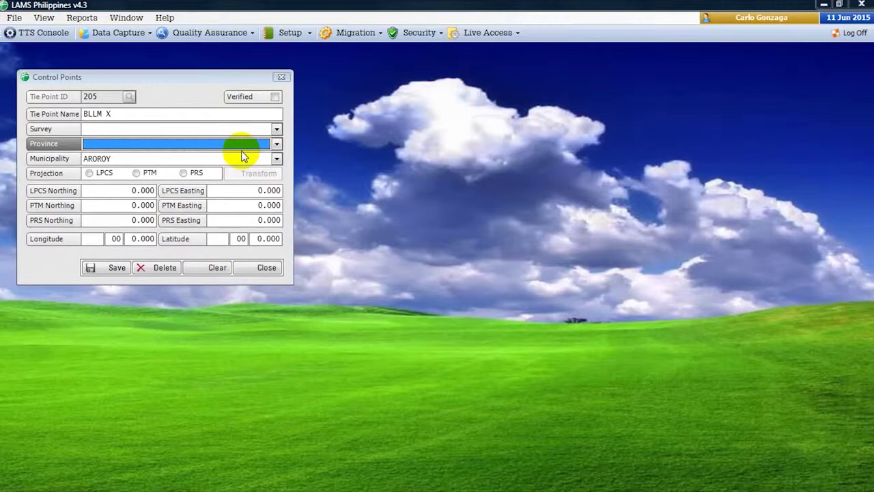
- Leave the Province list unchanged and close the Parcel Entry form for lot 5689
left_click(248, 146)
left_click(250, 148)
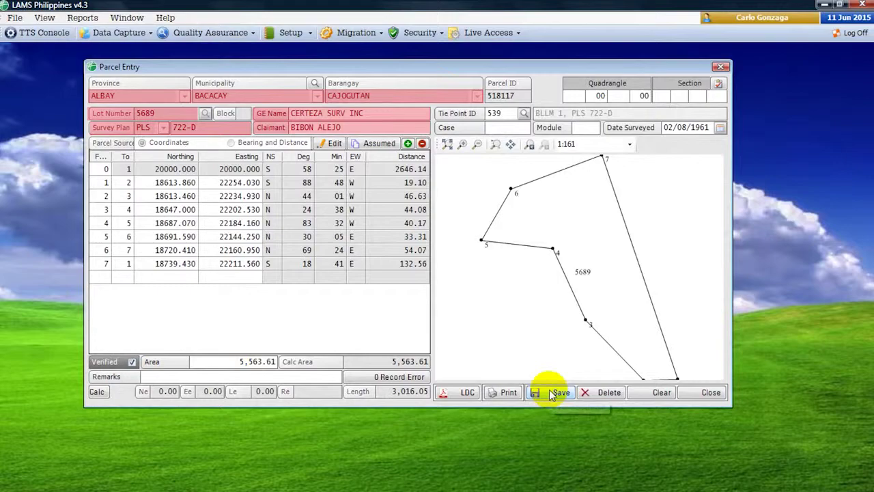
left_click(554, 394)
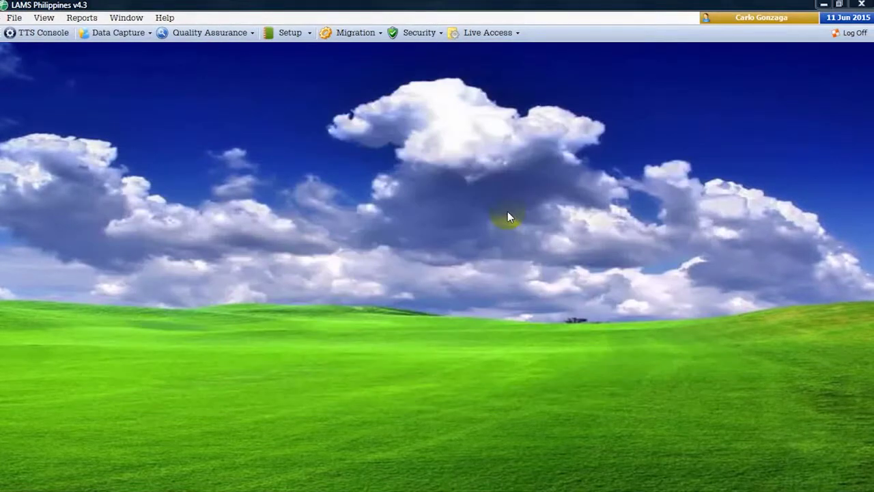
- Open Parcel Entry for lot 5689 in Cajogutan, Bacacay, Albay
left_click(15, 19)
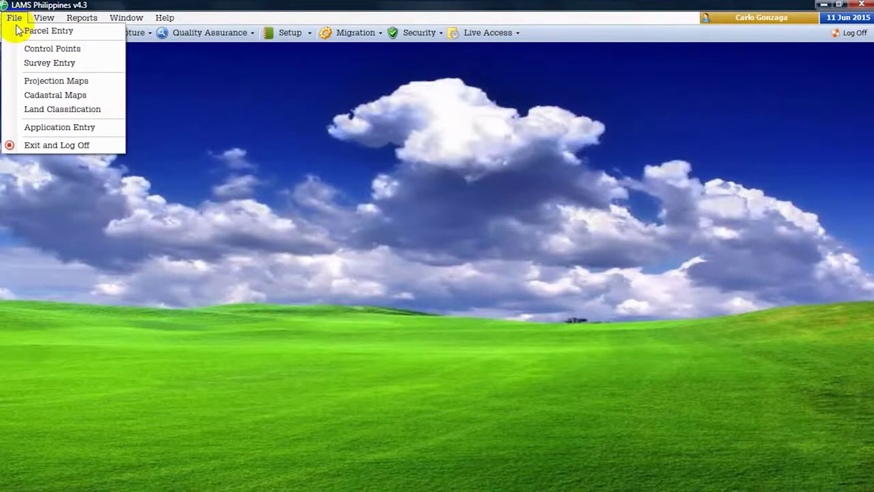
left_click(20, 31)
left_click(184, 97)
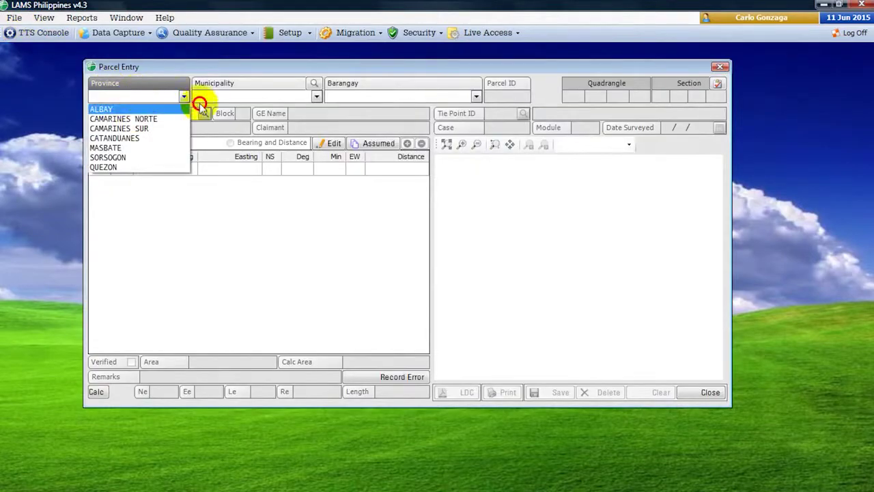
left_click(198, 97)
left_click(332, 96)
left_click(335, 346)
type("5")
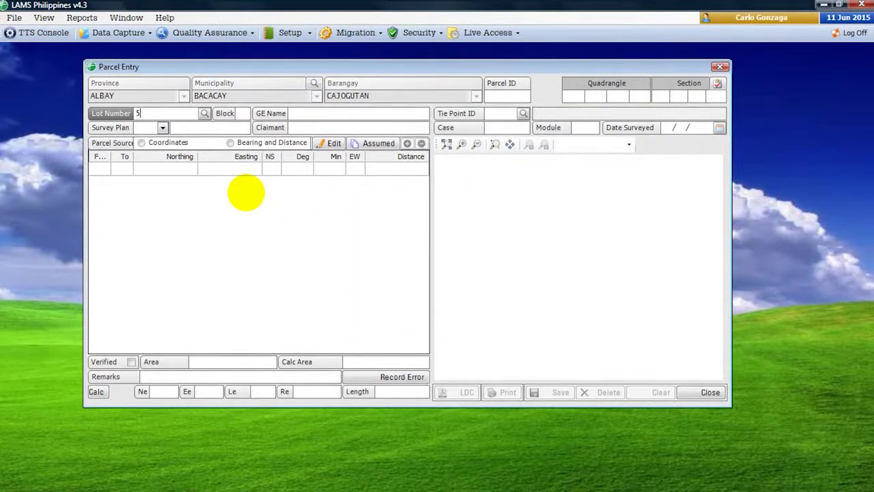
type("689")
key("Tab")
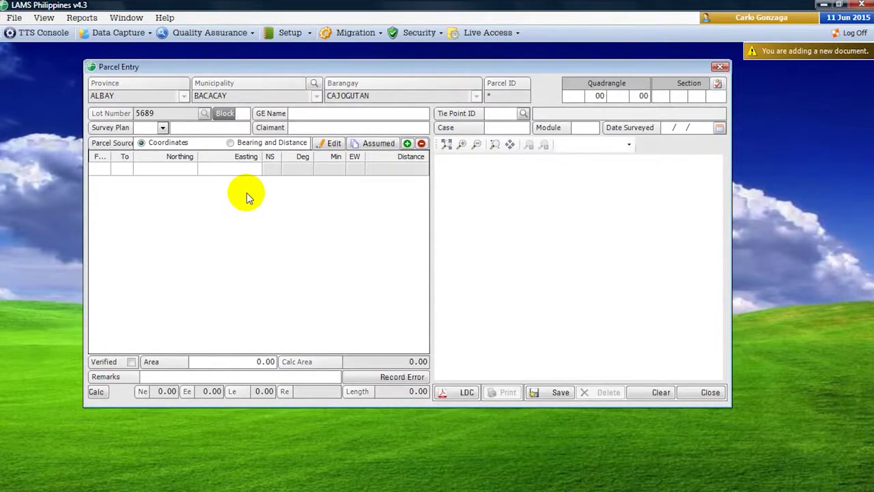
- Load the existing lot 5689 parcel and toggle its Verified mark on and off
left_click(561, 393)
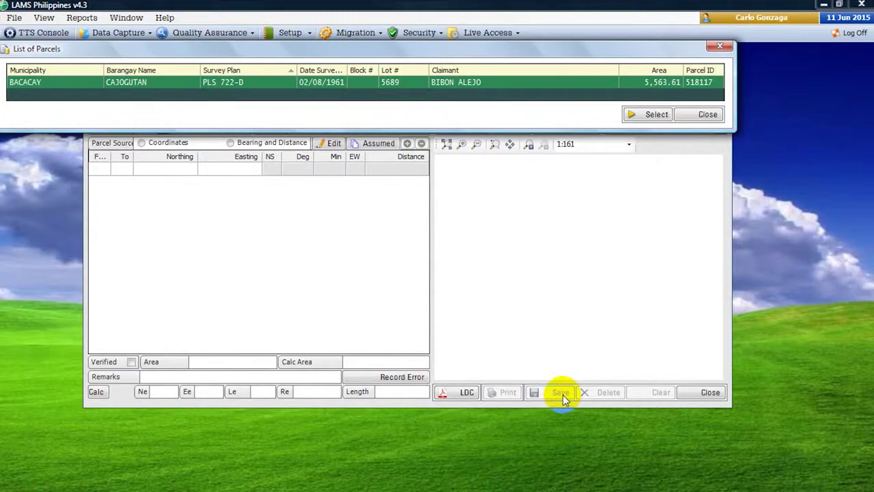
key("Return")
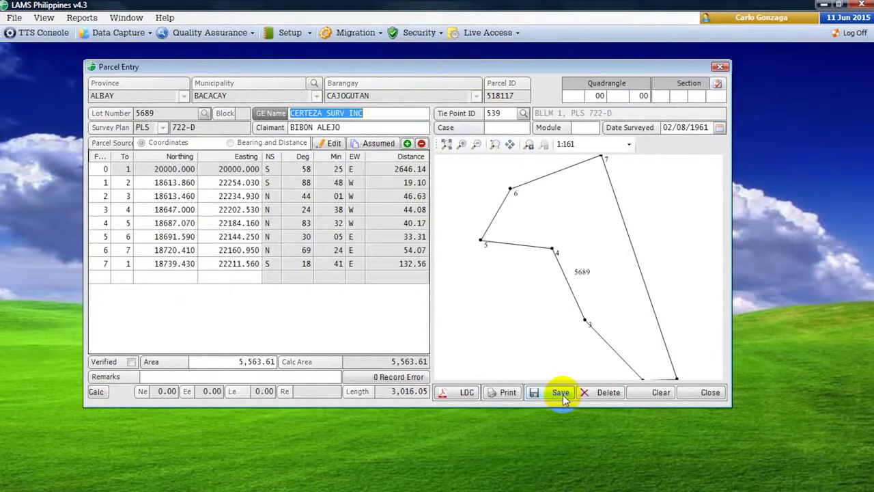
left_click(230, 361)
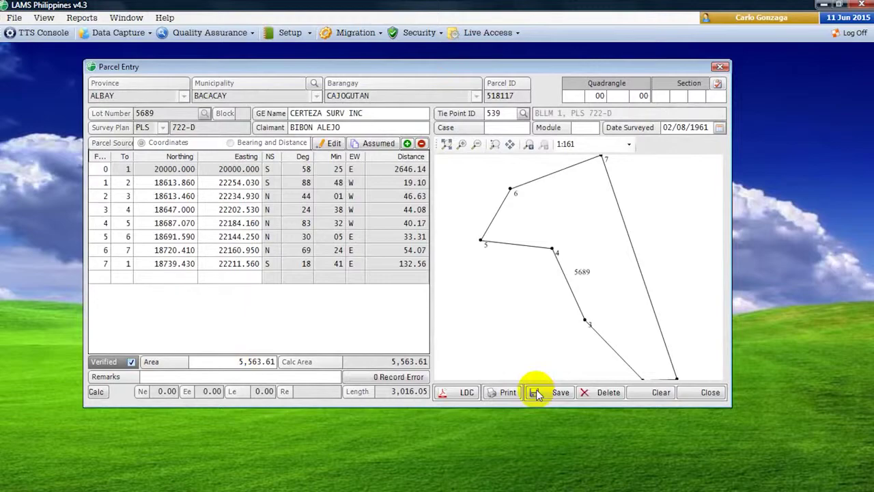
left_click(130, 362)
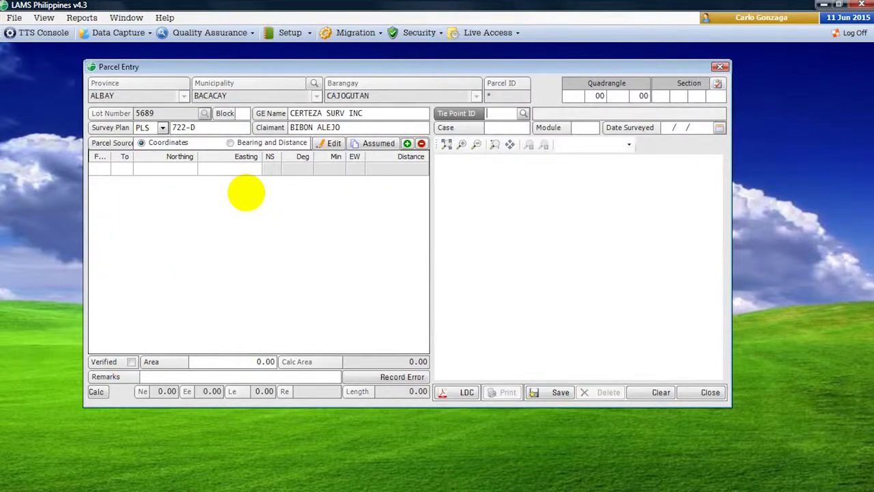
- Tie lot 5689 to point 539 and enter corner 1 at N 18613.86, E 22254.03
type("539")
key("Tab")
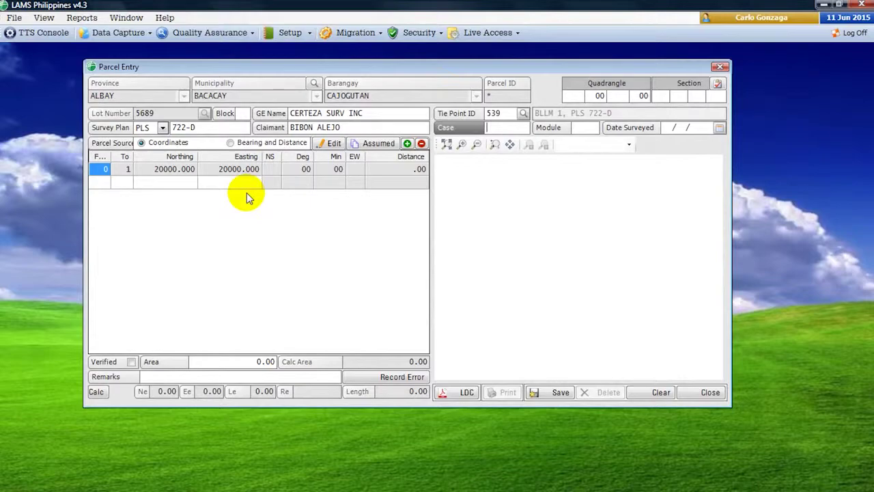
left_click(247, 196)
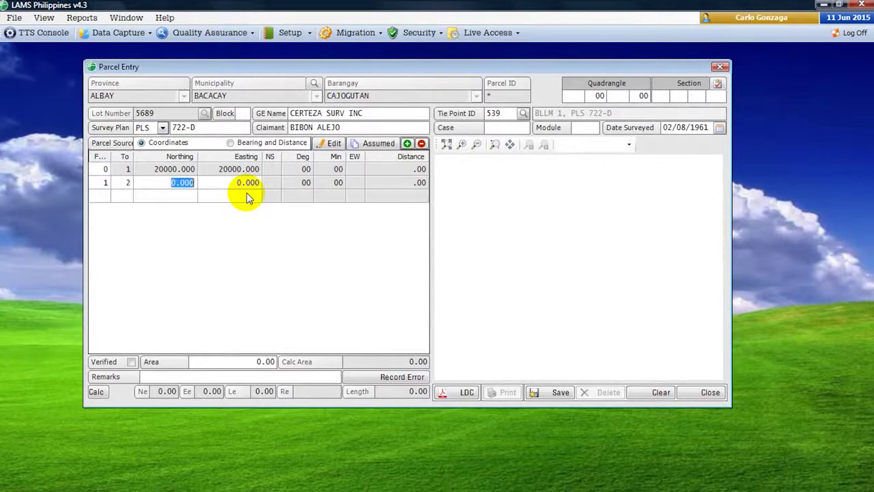
type("18613.86")
key("Tab")
type("22254.03")
key("Return")
- Enter corners 2–3: N 18613.43, E 22234.03 and N 18647, E 22202.53
type("2")
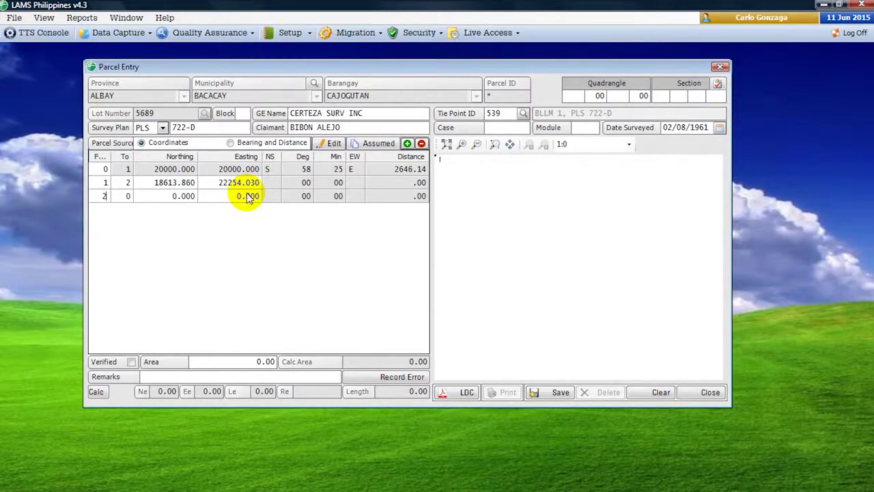
key("Tab")
type("3")
key("Tab")
type("18613.43")
key("Tab")
type("22234.03")
key("Return")
type("3")
key("Tab")
type("4")
key("Tab")
type("18647")
key("Tab")
type("22202.53")
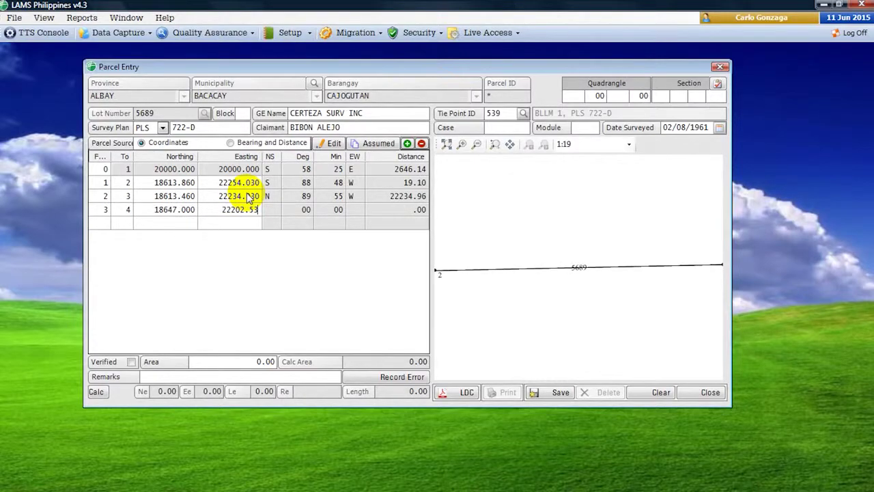
key("Return")
- Enter corners 4–5: N 18687.07, E 22184.16 and N 18691.59, E 22144.25
type("4")
key("Tab")
type("5")
key("Tab")
type("18687.07")
key("Tab")
type("22184.16")
key("Return")
type("5")
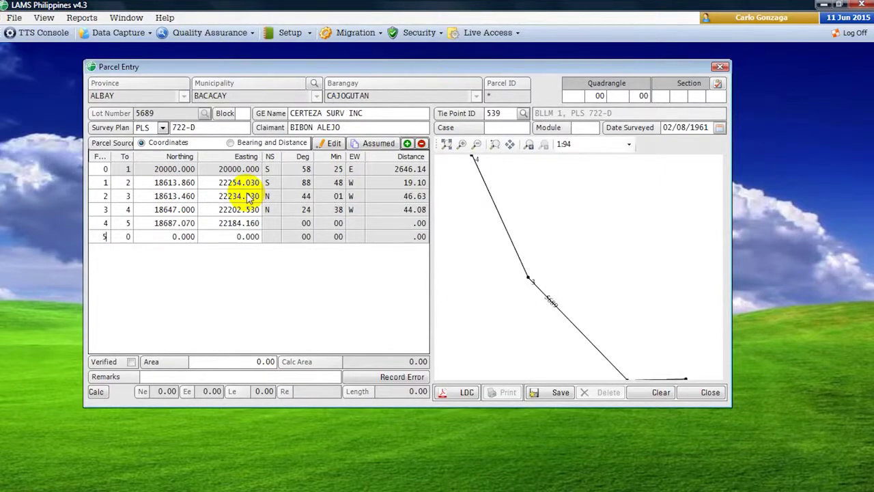
key("Tab")
type("6")
key("Tab")
type("18691")
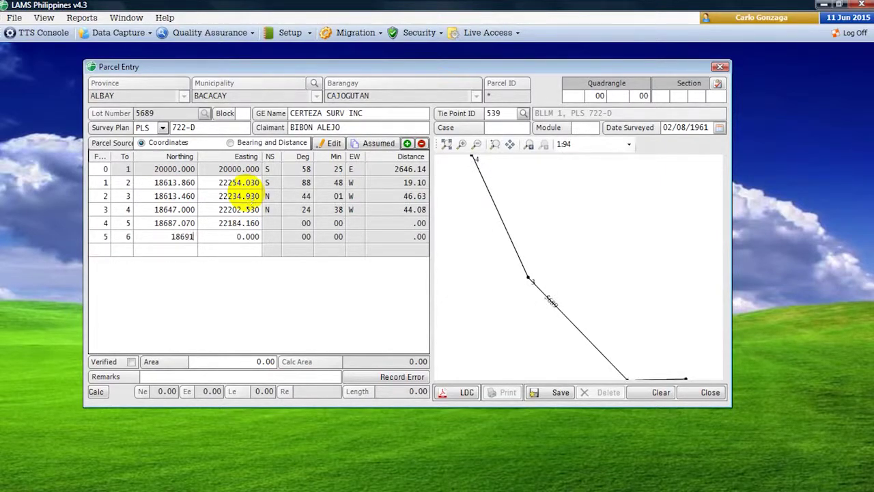
type(".59")
key("Tab")
type("22144.25")
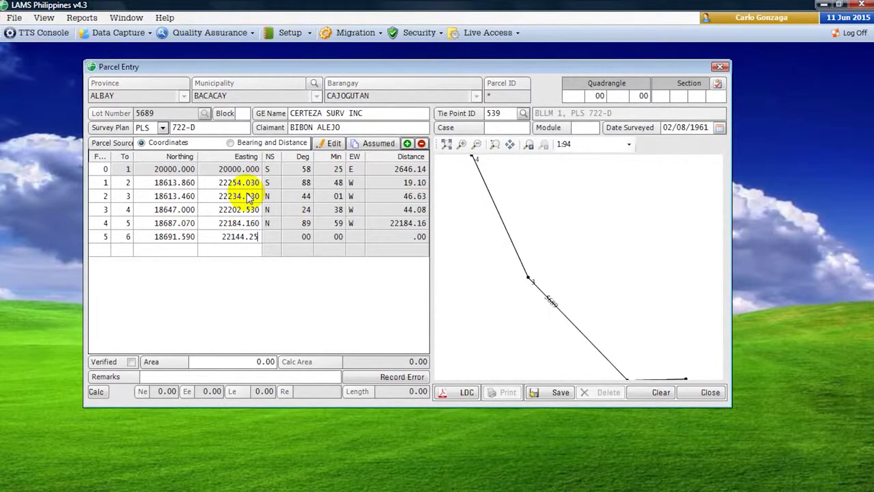
key("Return")
- Enter corners 6–7 (N 18720.41, E 22160.95; N 18739.43, E 22211.56), closing to point 1
type("6")
key("Tab")
key("Tab")
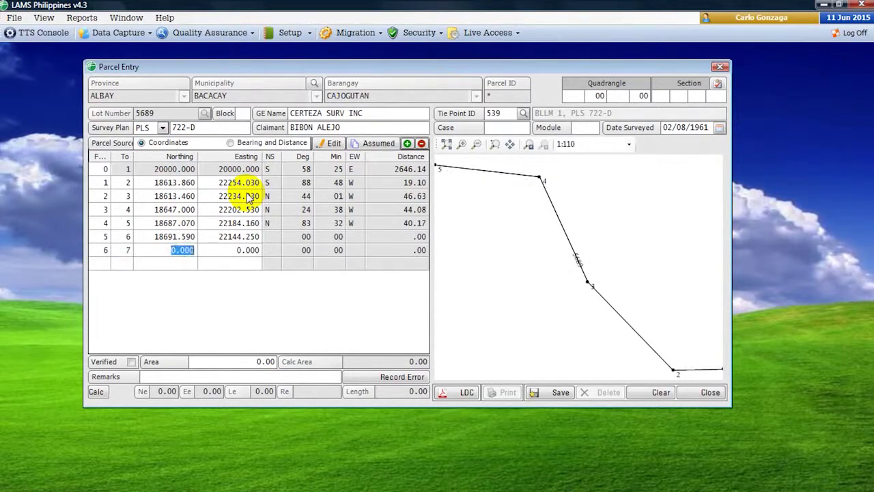
type("18720.41")
key("Tab")
type("22160.95")
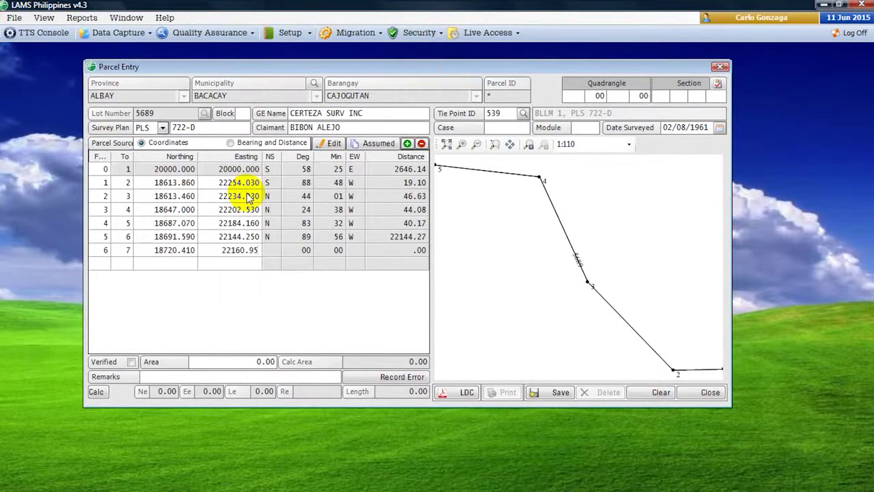
key("Return")
type("7")
key("Tab")
type("1")
key("Tab")
type("1")
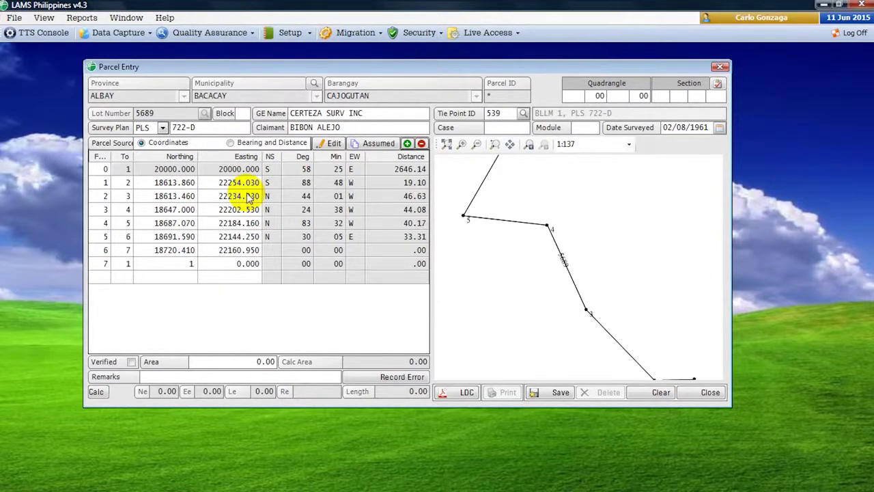
type("8739.43")
key("Tab")
type("22211.56")
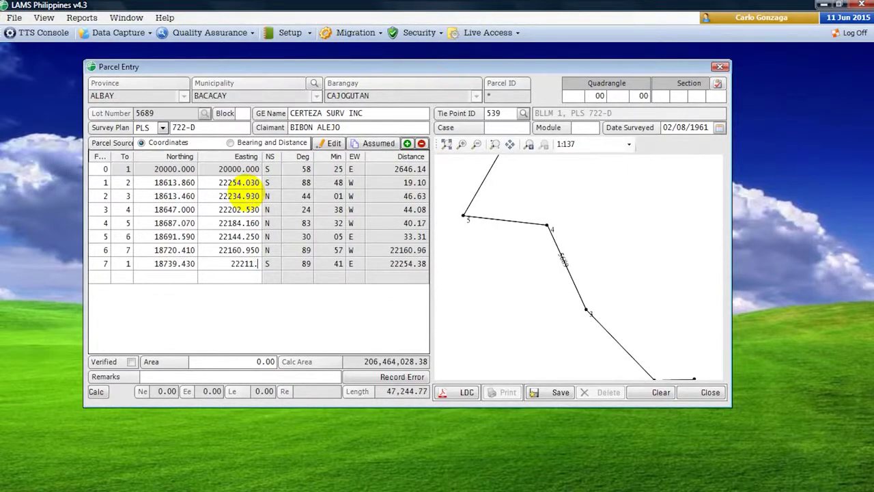
key("Return")
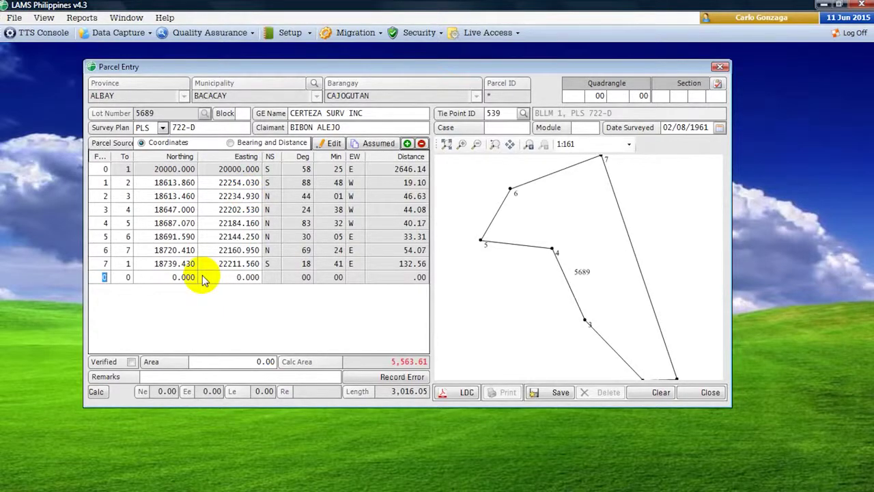
- Set lot 5689's area to 5563.61 and recalculate the parcel figures
left_click(247, 361)
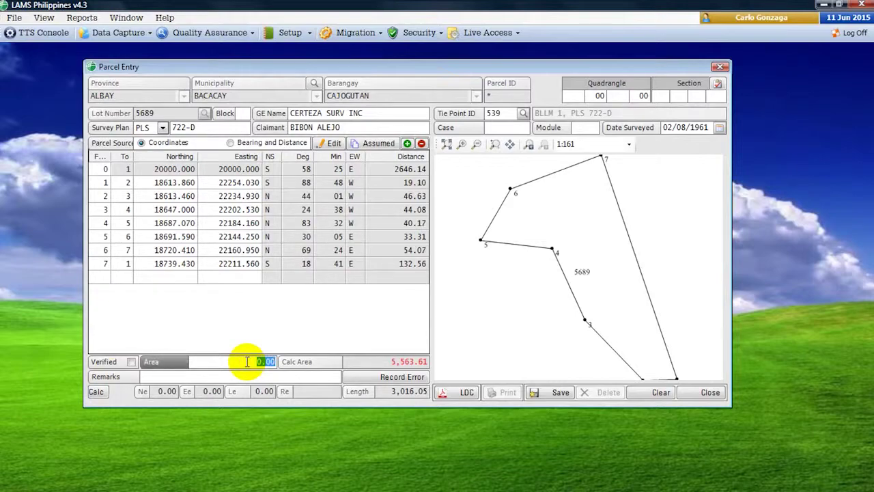
type("556")
key("BackSpace")
type("63.61")
key("Tab")
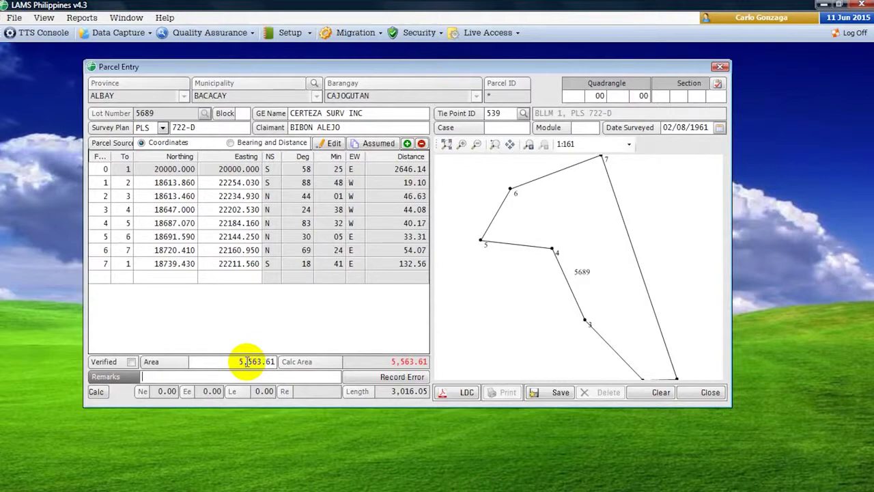
left_click(96, 392)
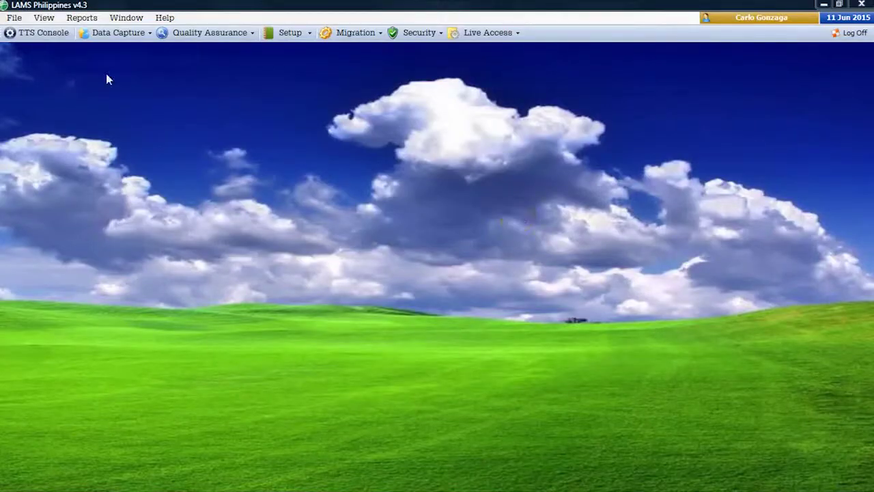
- Create control point 'BLLM 1, PLS 722-D' under survey PLS 722-D in Bacacay with LPCS projection
left_click(14, 19)
left_click(31, 49)
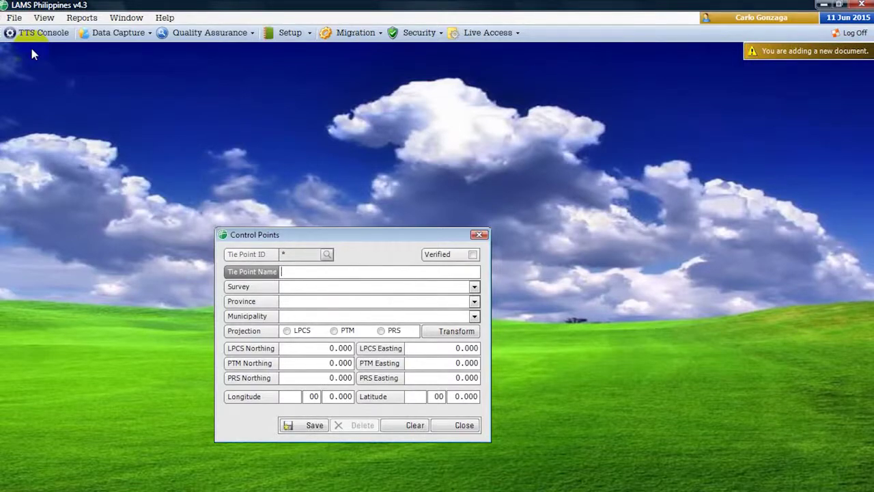
type("BLLM 1, PLS 722-D")
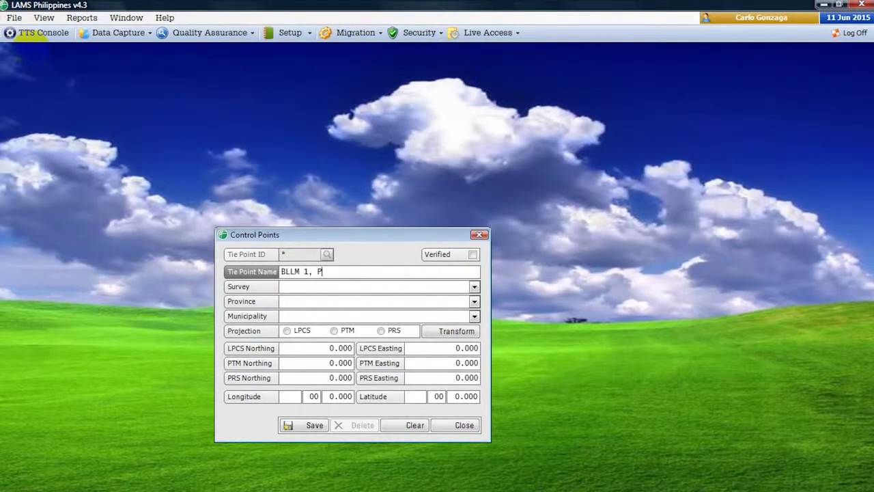
key("Tab")
key("Down")
key("Down")
key("Down")
key("Down")
key("Down")
key("Down")
key("Down")
key("Down")
key("Down")
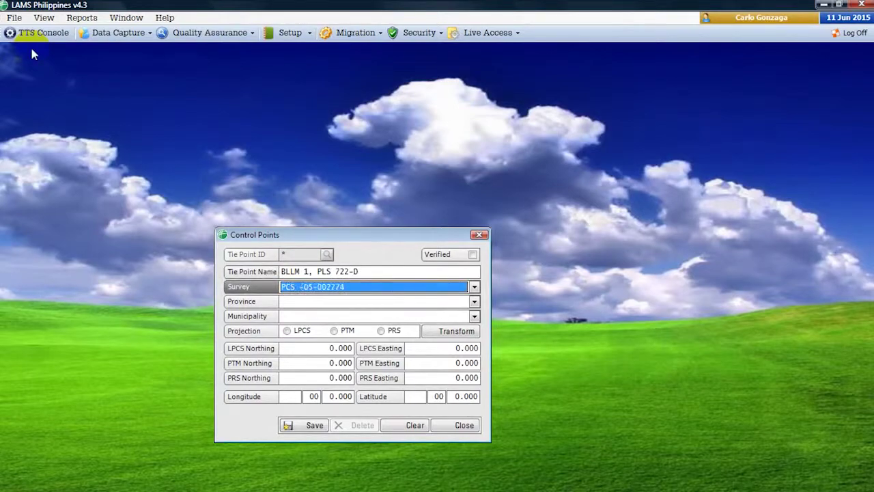
key("alt+Down")
left_click(474, 121)
left_click(450, 263)
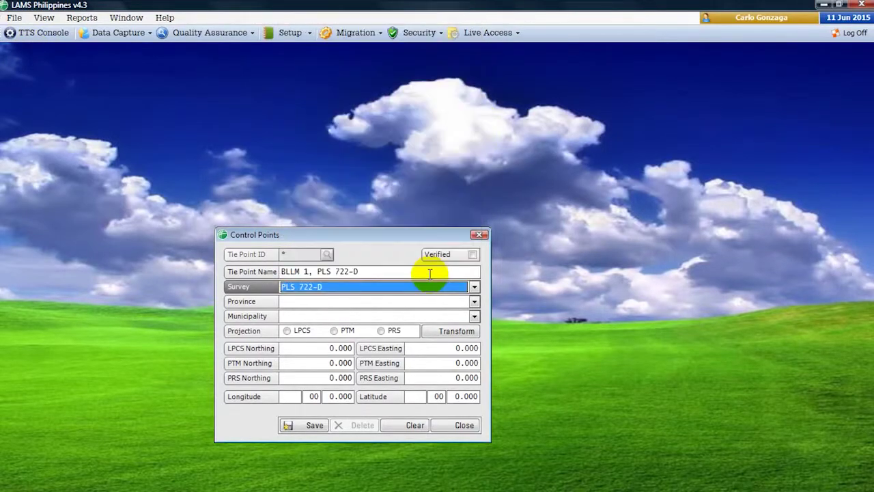
key("Tab")
left_click(419, 316)
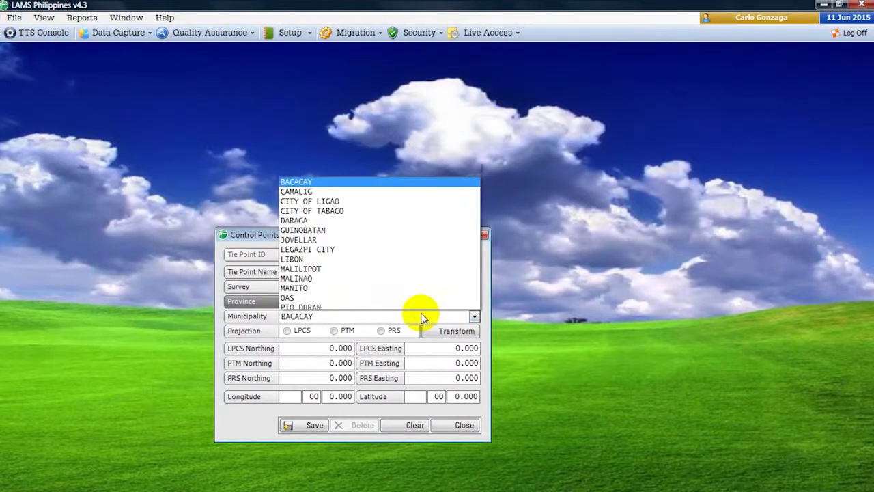
left_click(393, 321)
left_click(288, 330)
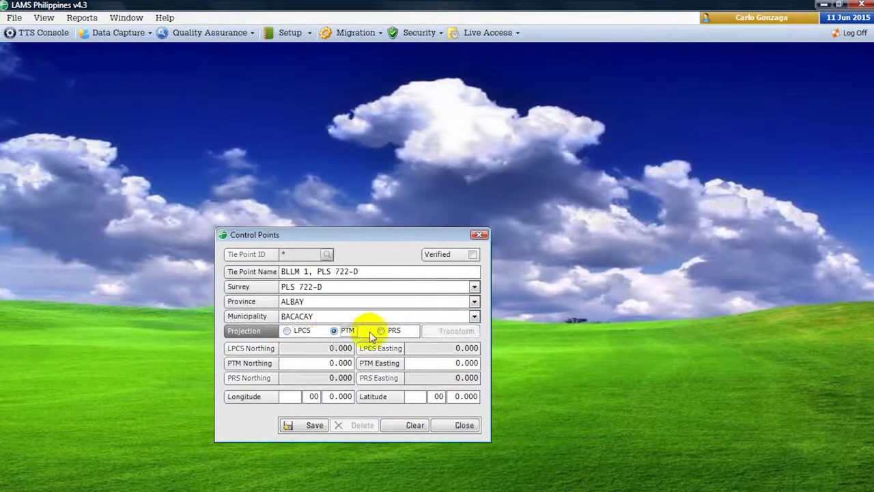
- Enter LPCS coordinates 20000/20000 and PTM northing 1470564.625, easting 585662.620
left_click(310, 347)
type("20000")
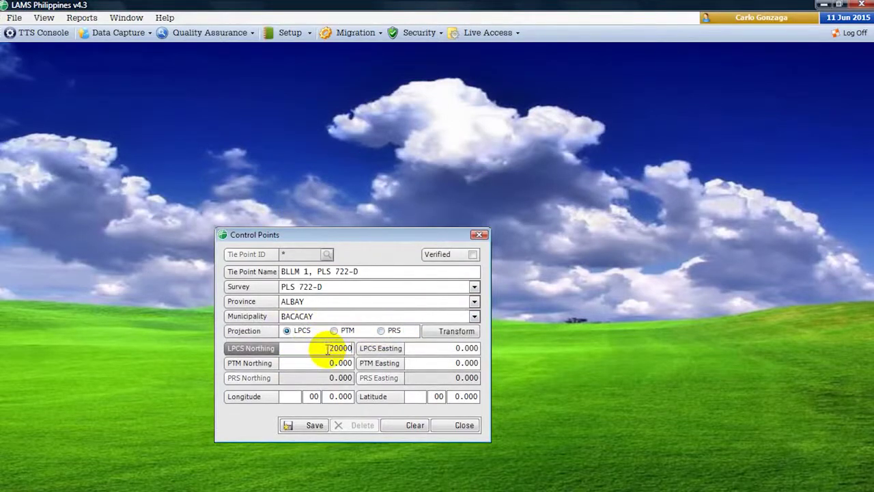
key("Tab")
type("20000")
key("Tab")
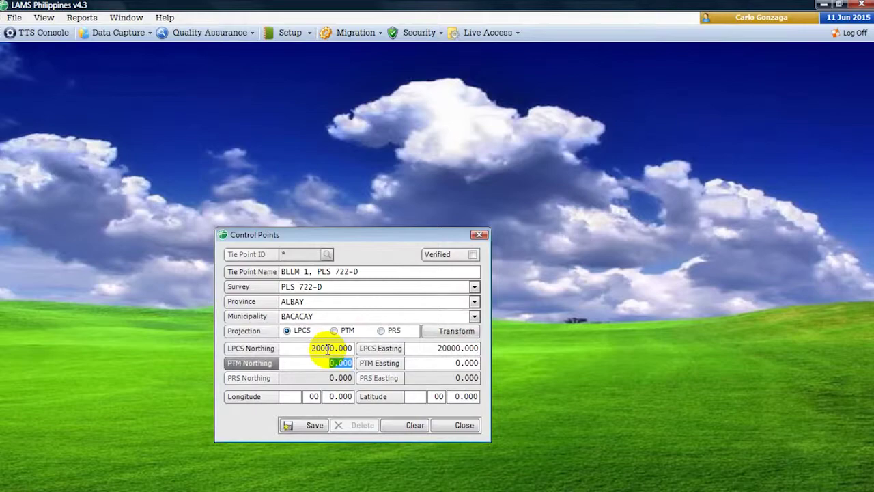
type("1470564.625")
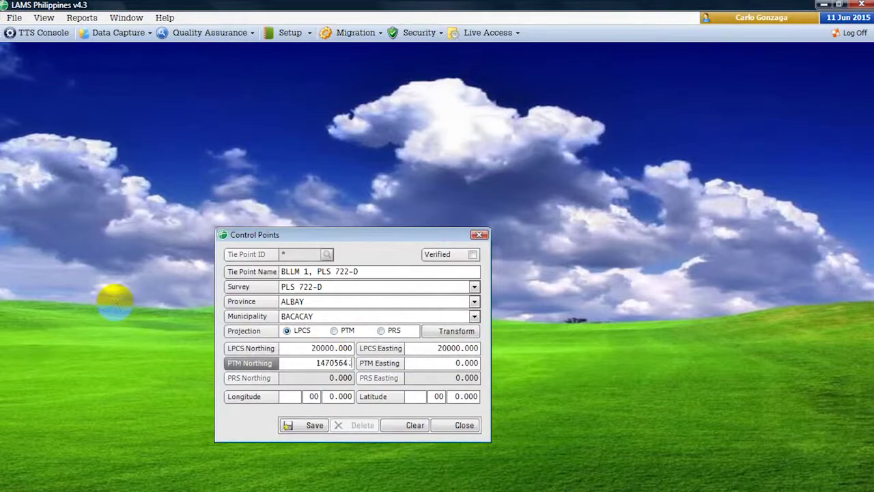
key("Tab")
type("585662.620")
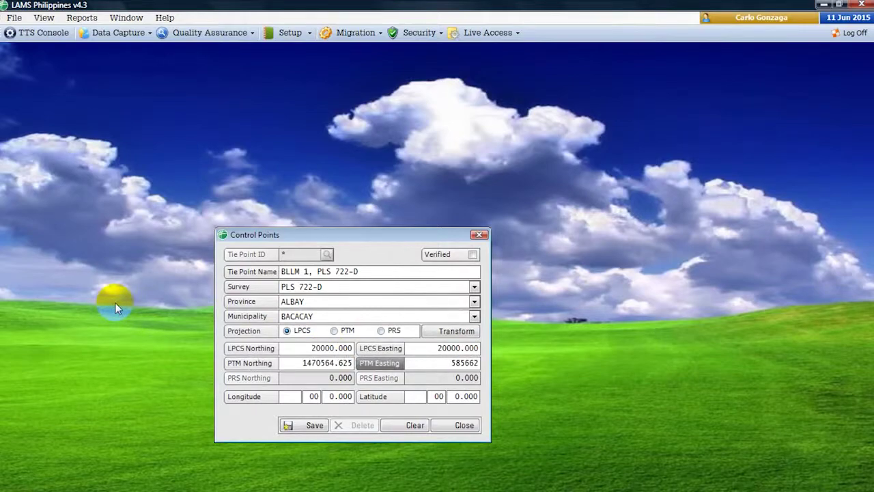
- Enter longitude 123° 47' 26.111" and latitude 13° 17' 50.008", then save the control point
key("Tab")
type("123")
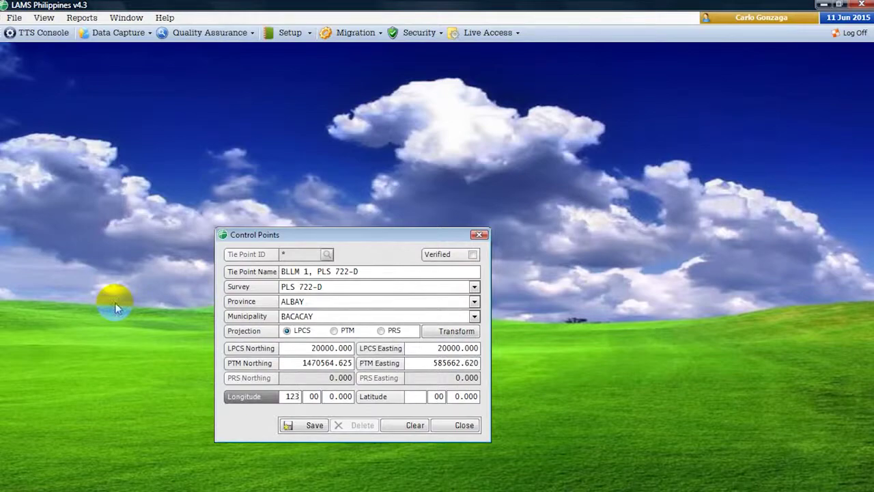
key("Tab")
type("47")
key("Tab")
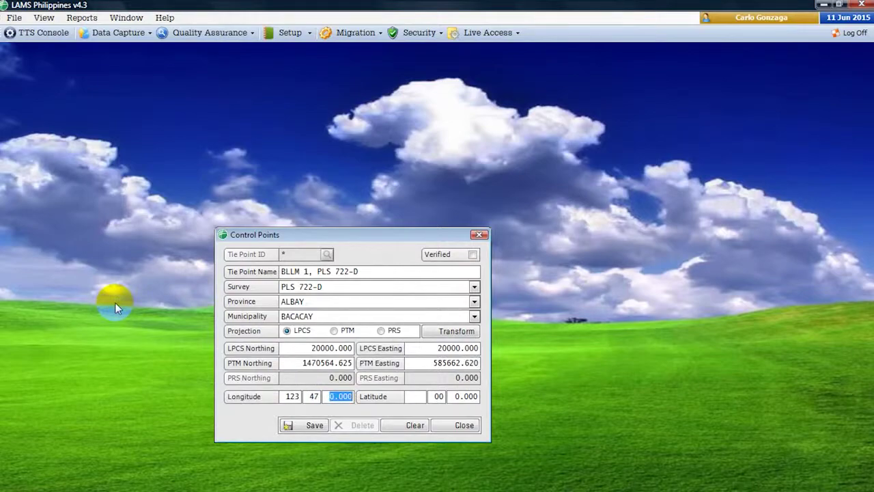
type("26.111")
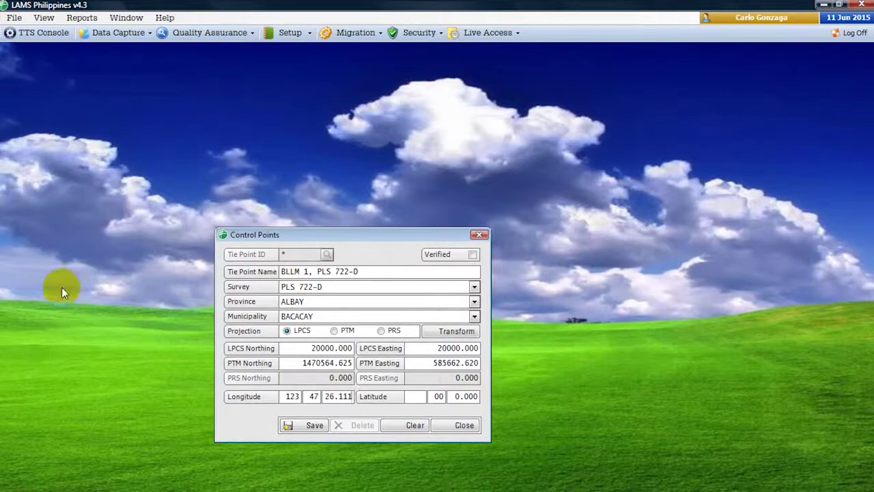
key("Tab")
type("13")
key("Tab")
type("17")
key("Tab")
type("50.")
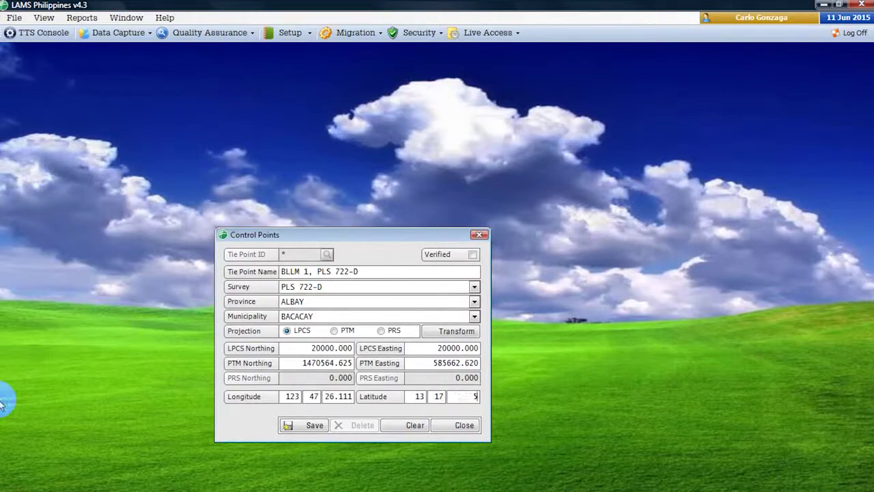
type("008")
left_click(306, 425)
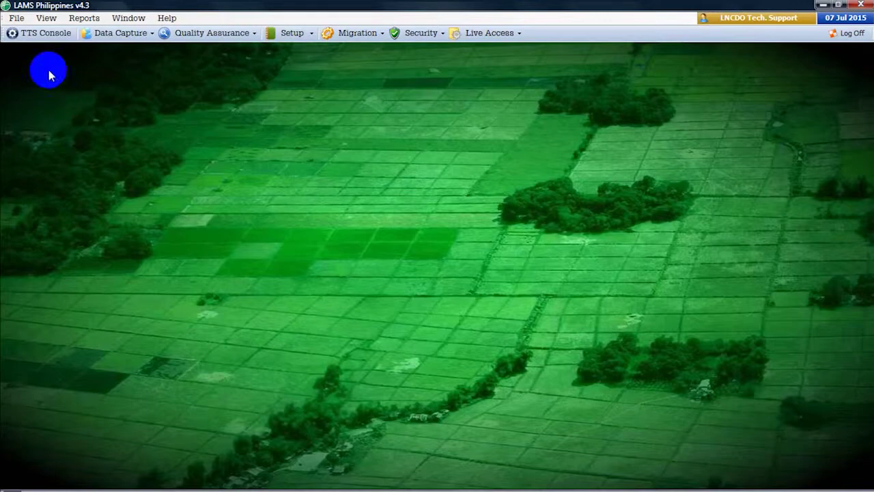
- Look up survey 16361 and its scanned plan in Survey Entry
left_click(23, 24)
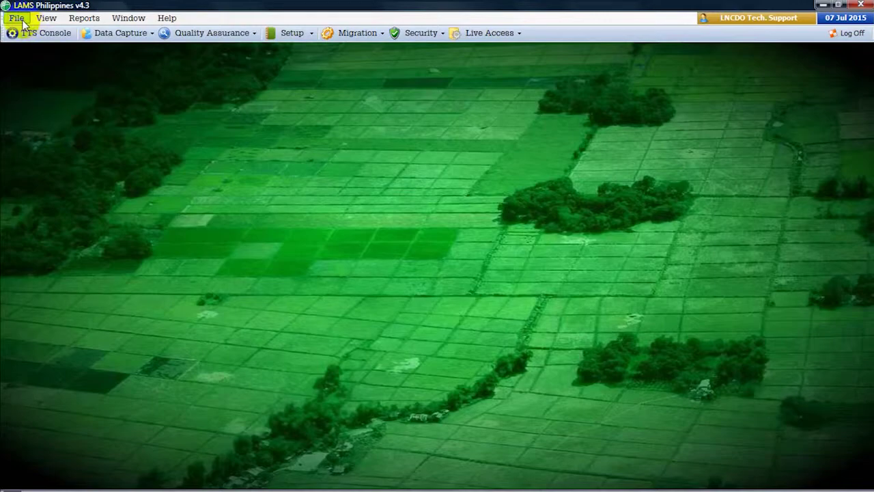
left_click(31, 62)
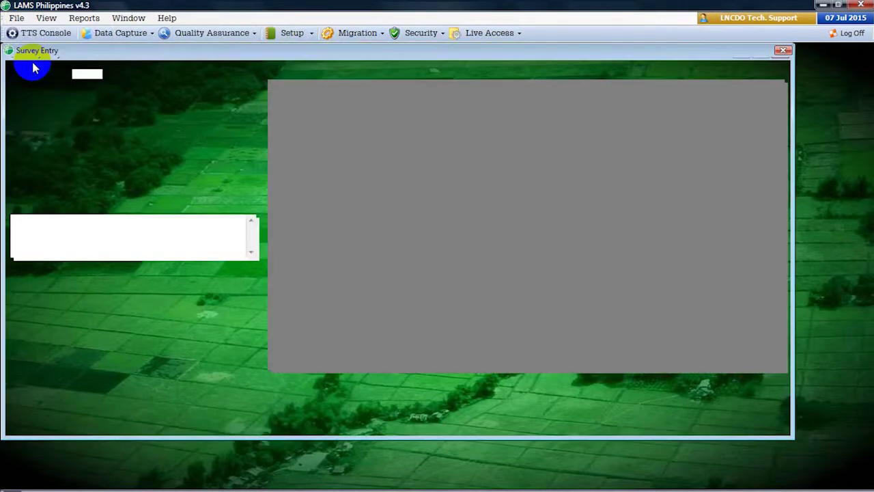
type("16")
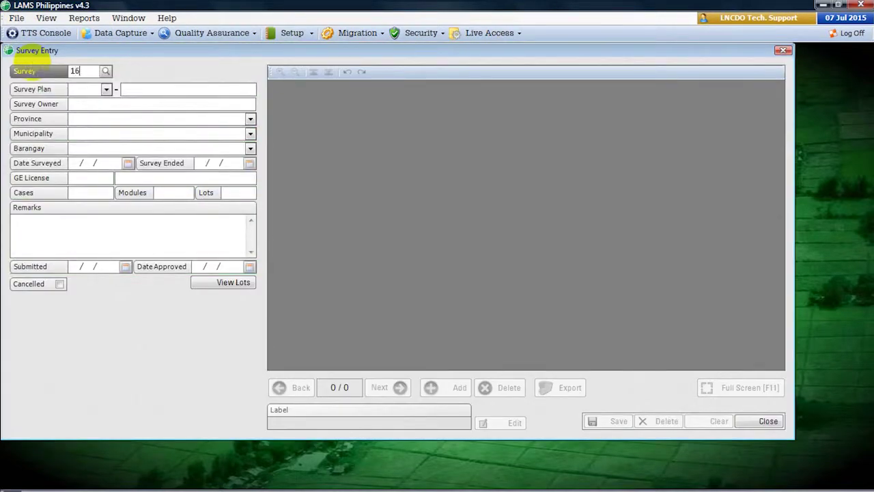
type("361")
key("Return")
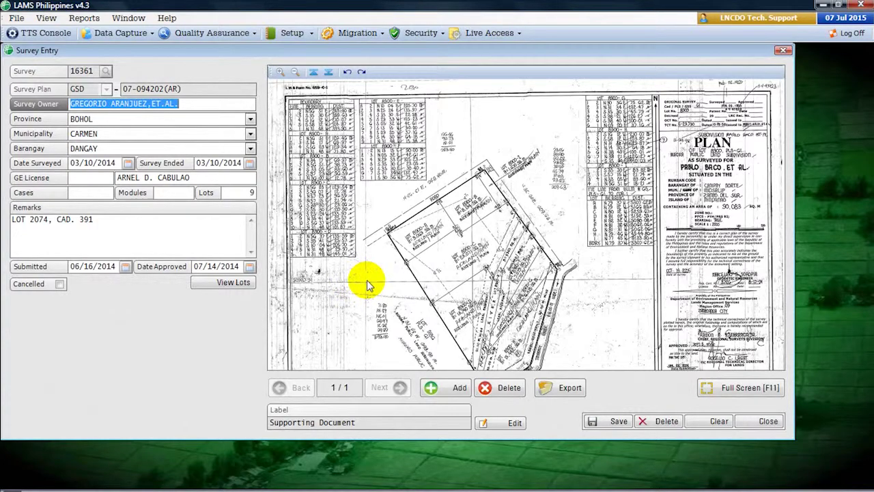
left_click(240, 193)
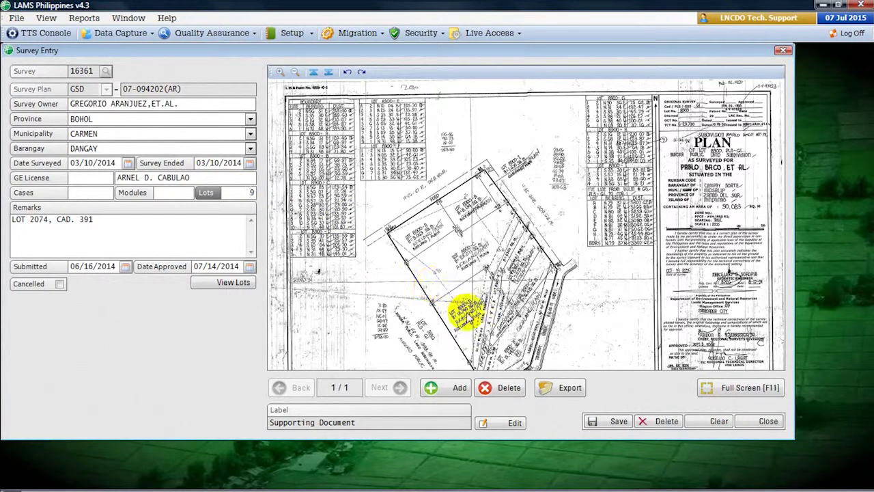
- Label the scanned page as Survey Plan and return to the survey form
left_click(504, 421)
left_click(761, 102)
left_click(573, 180)
left_click(718, 396)
left_click(765, 426)
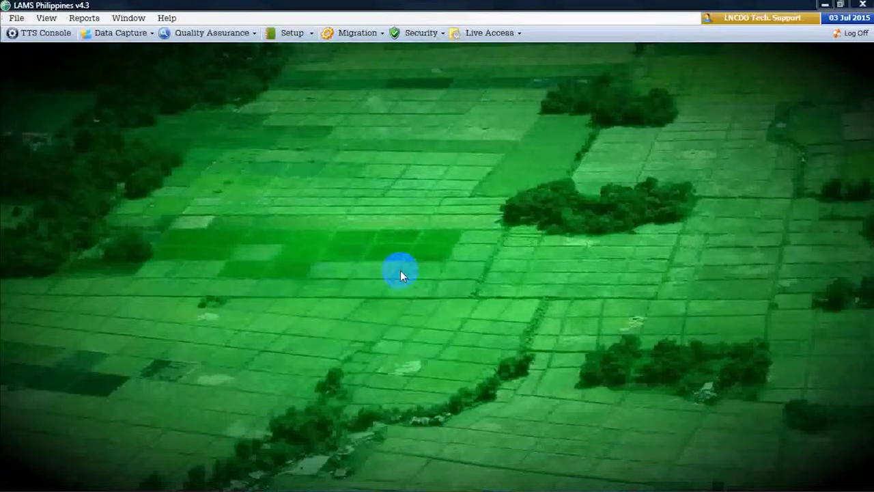
- Open the IVAS Surveyor form and enter the engineer's licence number, full name and address
left_click(308, 33)
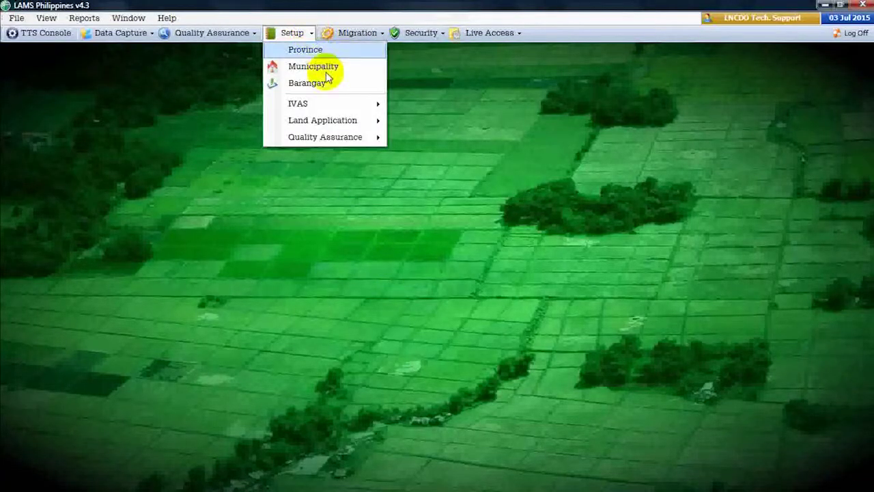
mouse_move(327, 105)
left_click(429, 180)
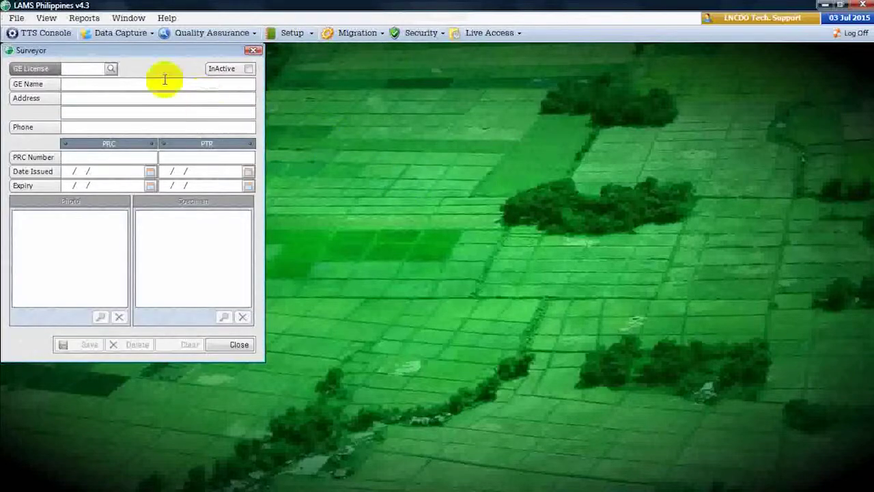
key("Tab")
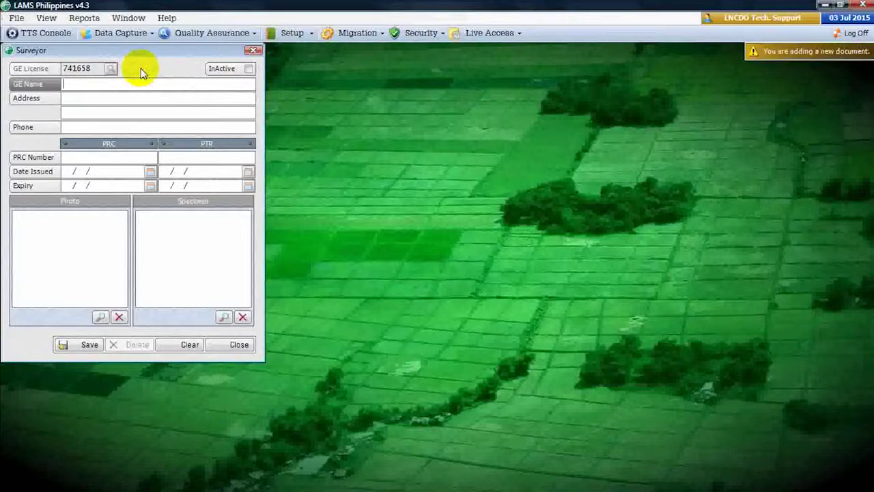
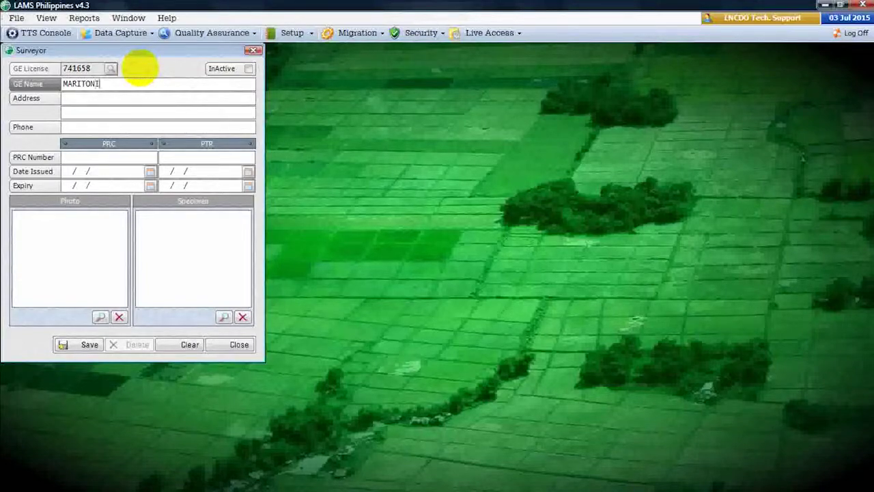
key("Tab")
type("M")
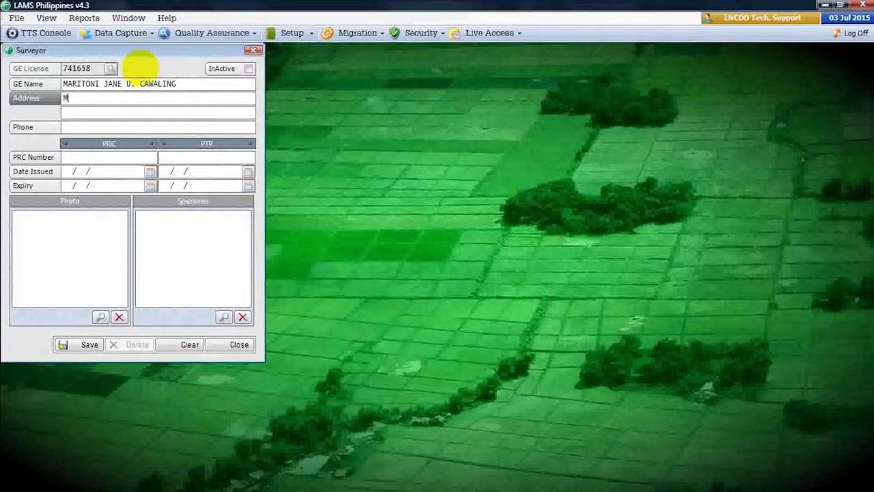
type("ARILAO, BULACAN")
key("Tab")
- Enter the PRC and PTR numbers with 06/01/2015 issue dates and browse for the photo
key("Tab")
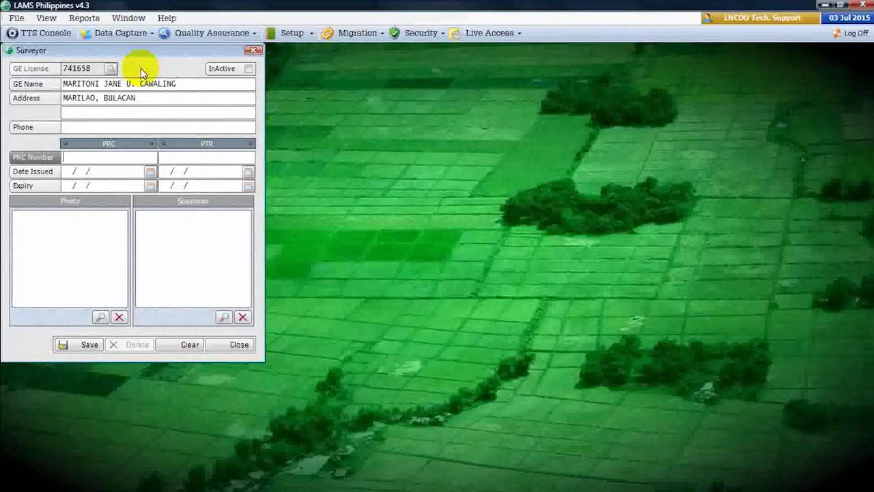
type("9674")
key("Tab")
type("06/01/")
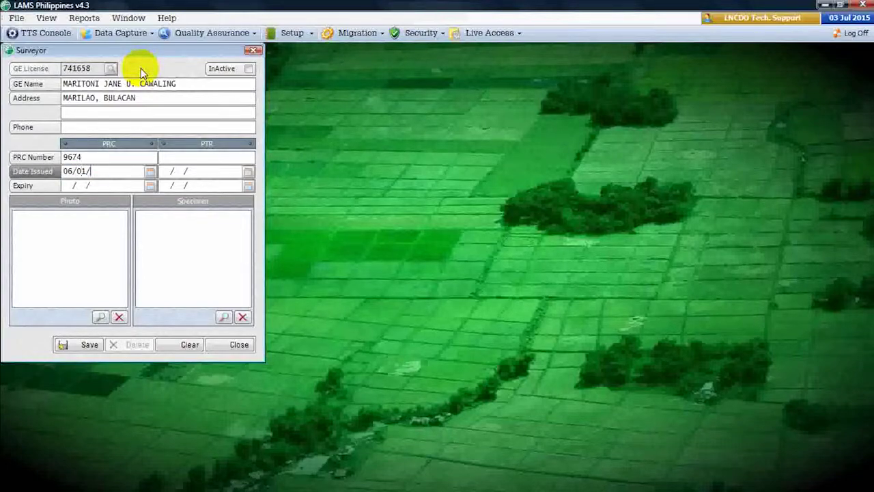
type("2015")
key("Tab")
key("Tab")
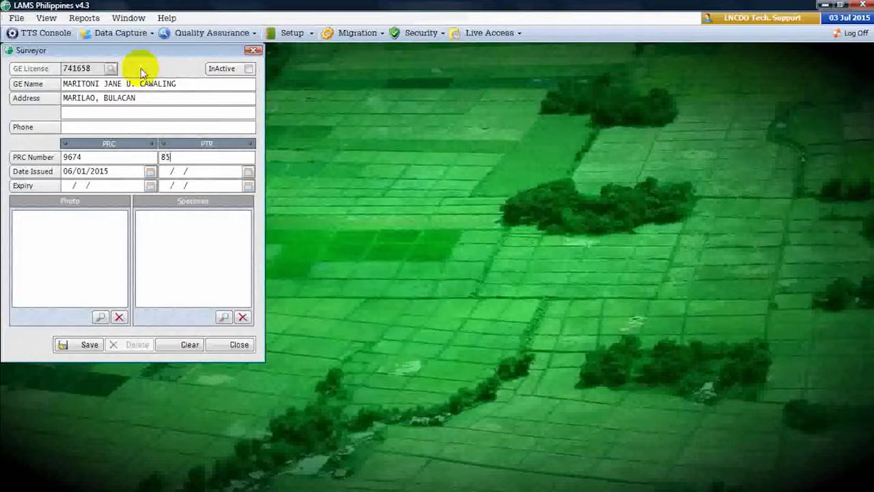
key("Tab")
type("06/01/2015")
key("Tab")
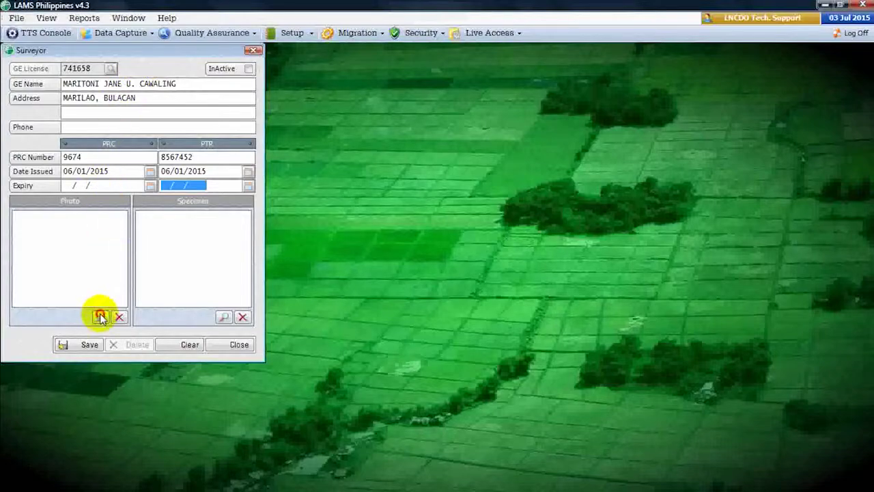
left_click(100, 317)
- Load the C360 camera snapshot from the Desktop's IVAS Video folder as the surveyor's photo
left_click(39, 114)
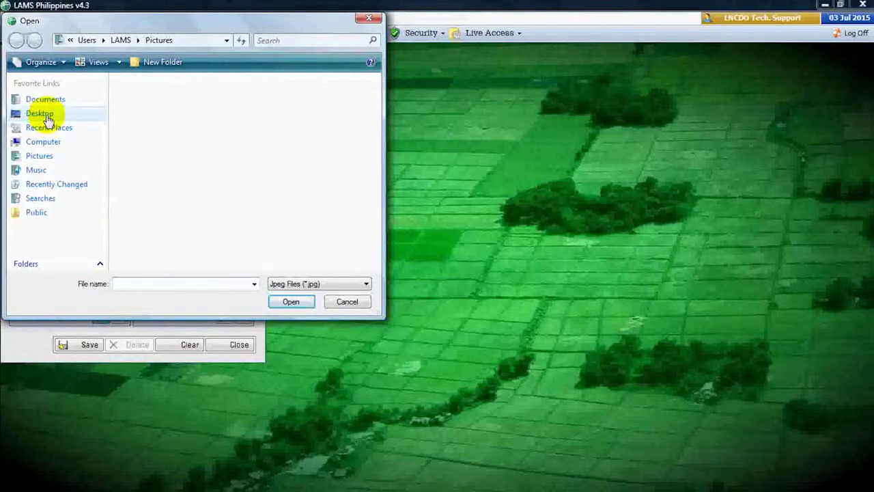
left_click_drag(374, 140, 377, 181)
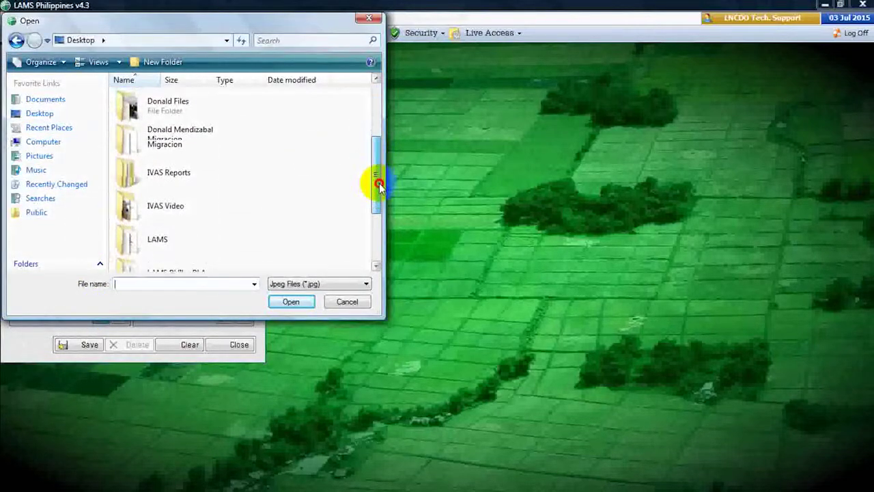
double_click(176, 208)
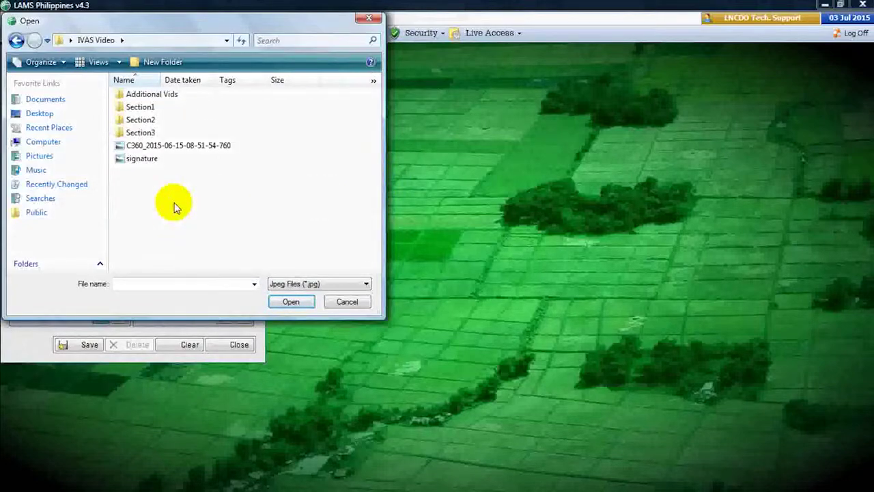
left_click(170, 145)
left_click(295, 301)
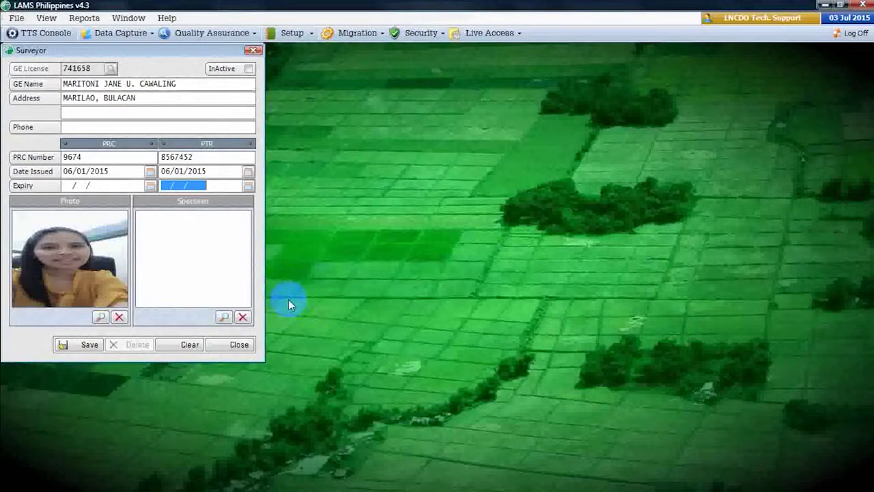
- Attach the signature image from IVAS Video as the specimen, then save the surveyor record
left_click(225, 317)
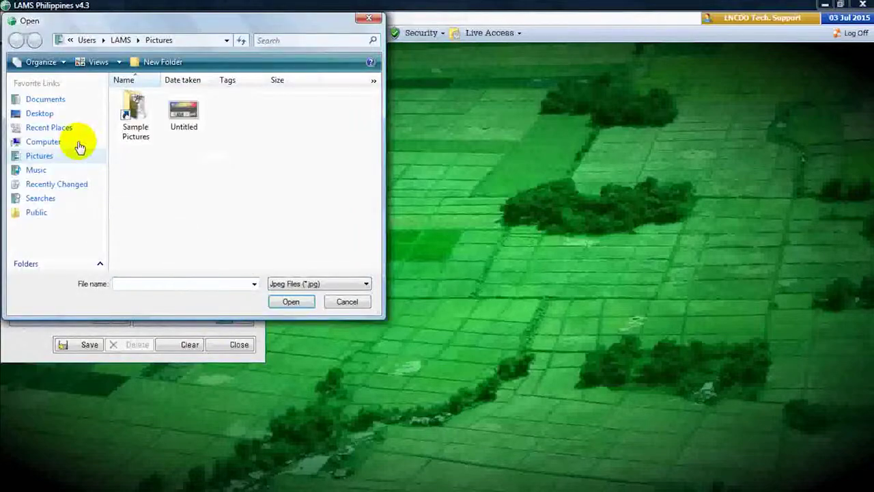
left_click(39, 113)
left_click_drag(374, 141, 351, 193)
double_click(164, 216)
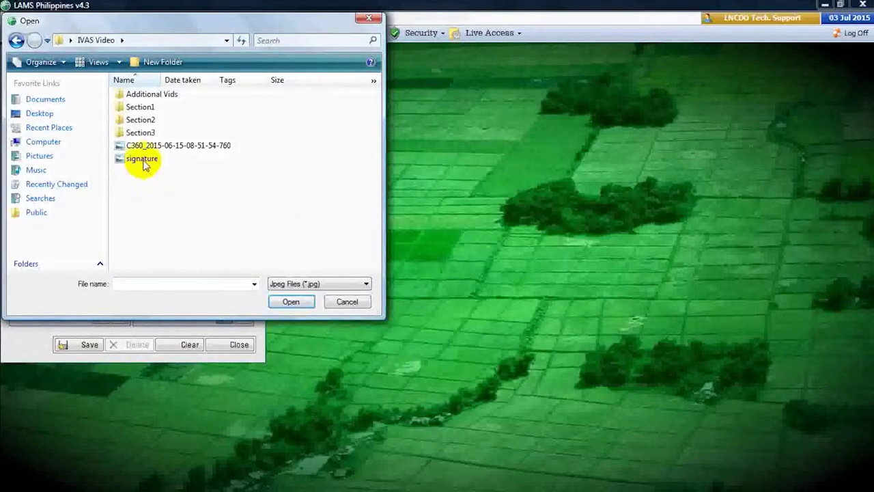
left_click(145, 160)
left_click(291, 304)
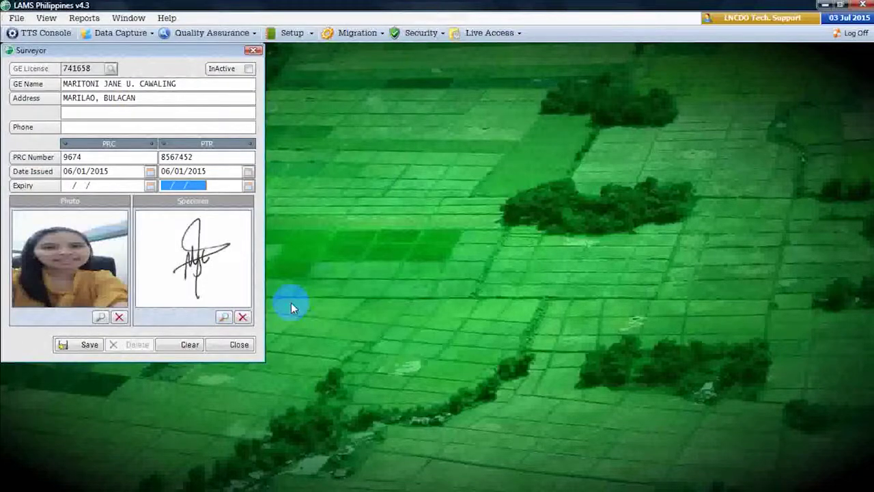
left_click(248, 68)
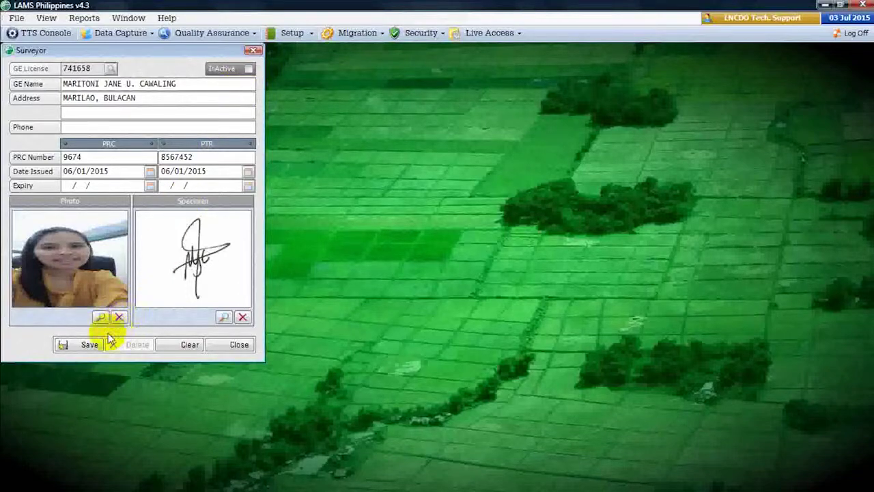
left_click(90, 344)
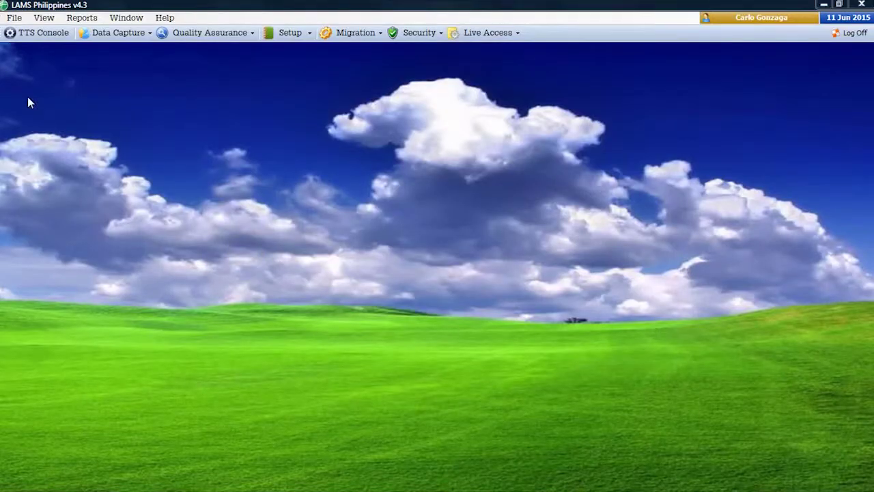
- Open the Projection Maps form and load projection 545 for Bacacay with its scanned sheet
left_click(15, 18)
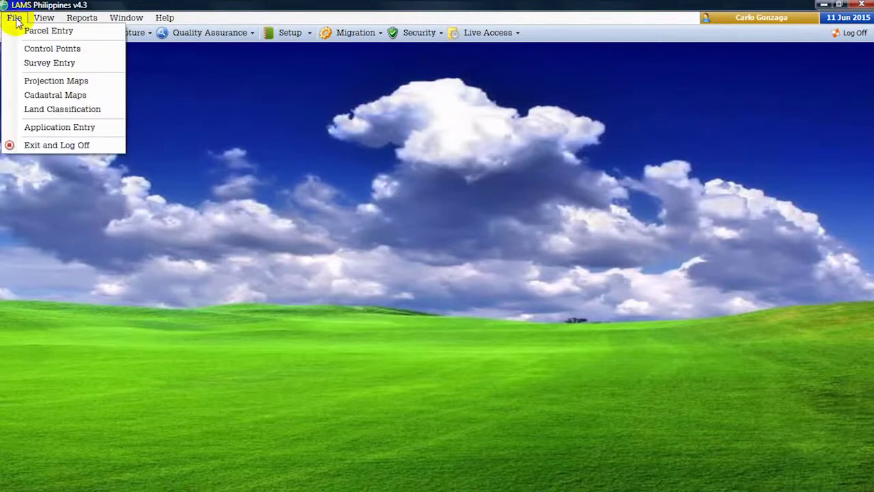
left_click(36, 83)
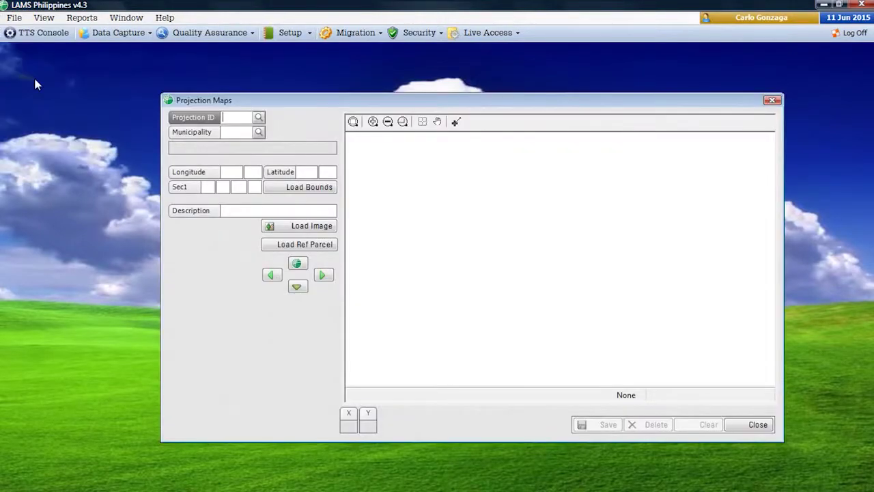
type("545")
key("Tab")
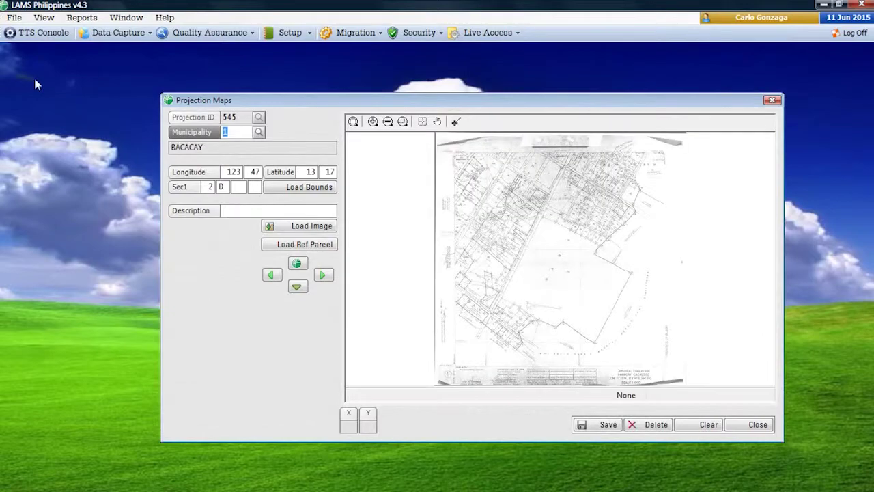
left_click(317, 213)
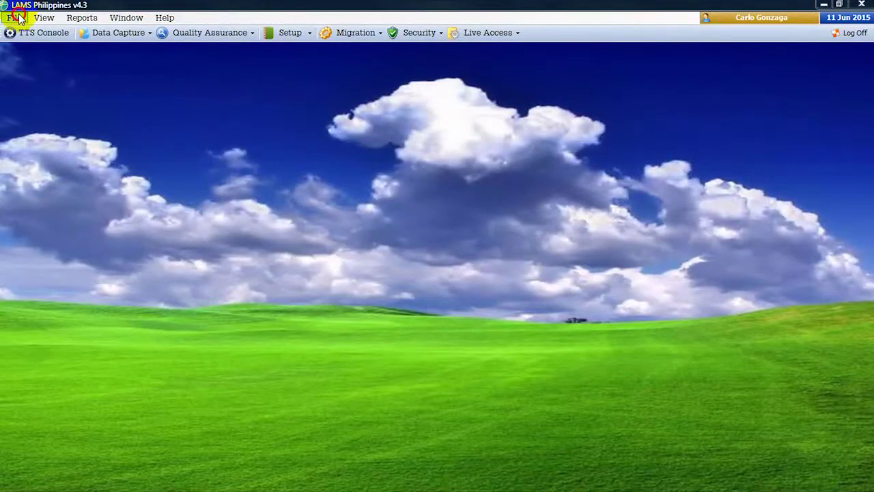
- Create land classification 'LC 427', approved 01/01/1924, with BACACAY added as municipality
left_click(14, 18)
left_click(45, 111)
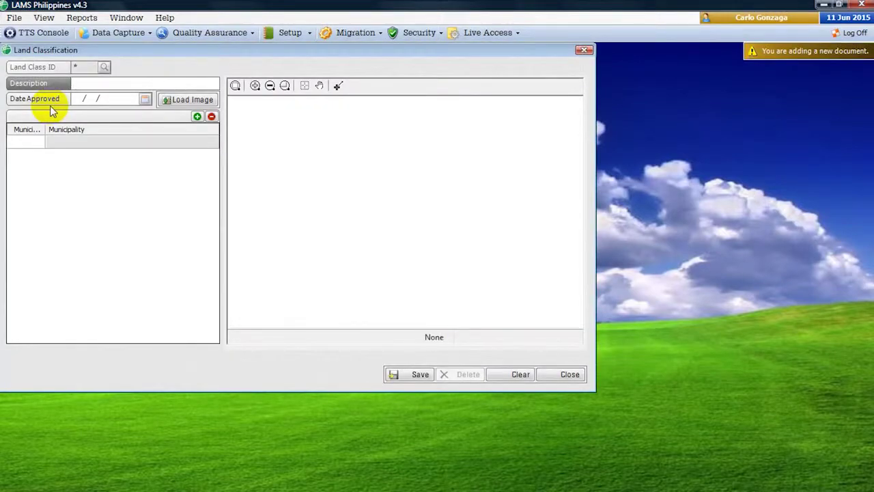
type("LC 427")
key("Tab")
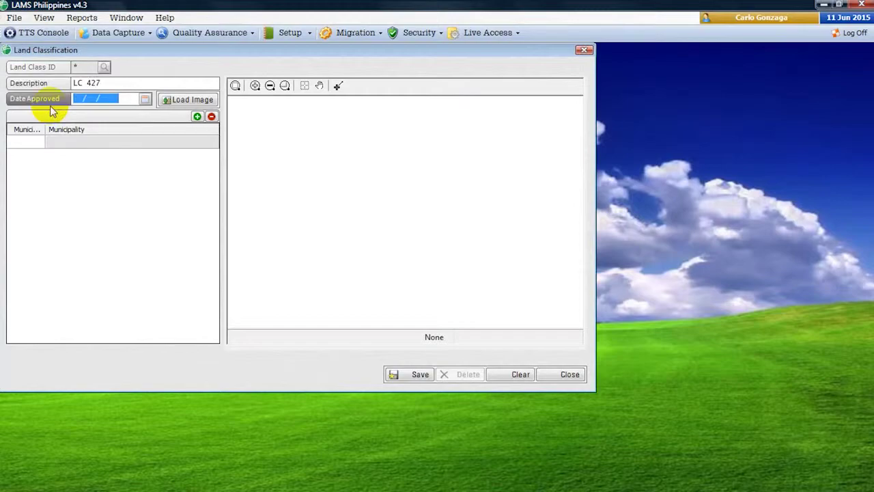
type("01011924")
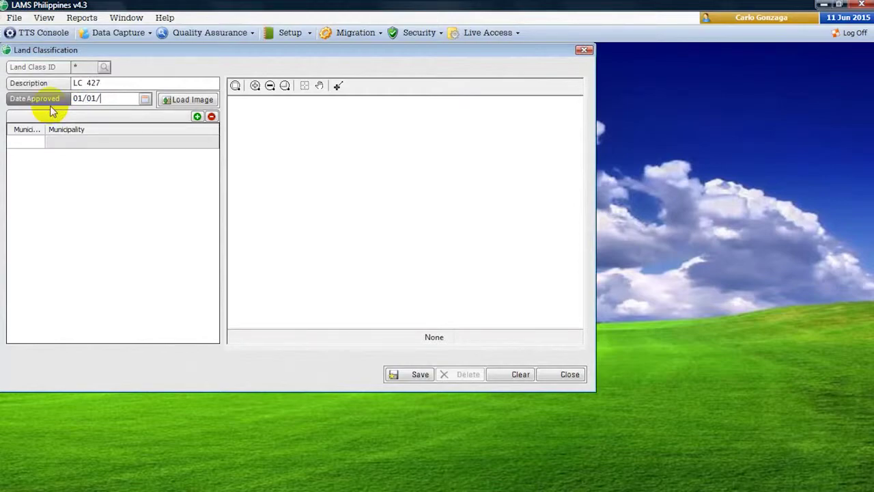
double_click(40, 141)
double_click(32, 107)
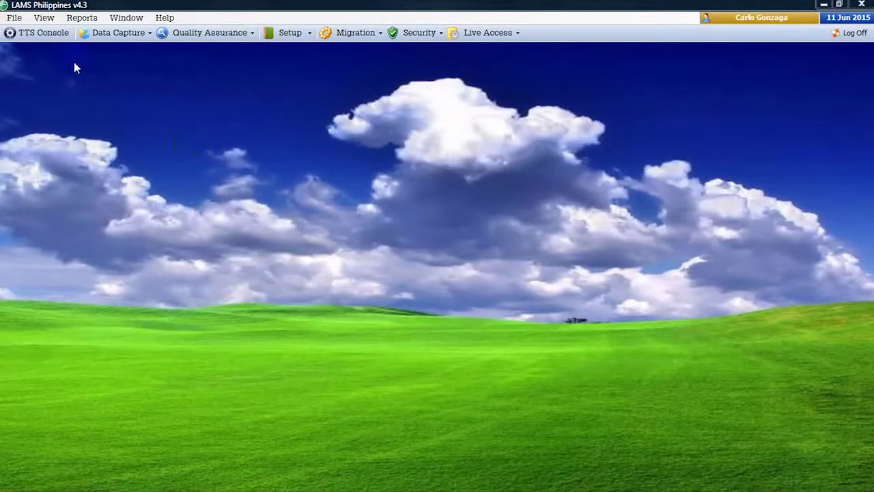
- In the Map Viewer, load the ALBAY, BACACAY, CAWAYAN barangay map
left_click(47, 18)
left_click(58, 31)
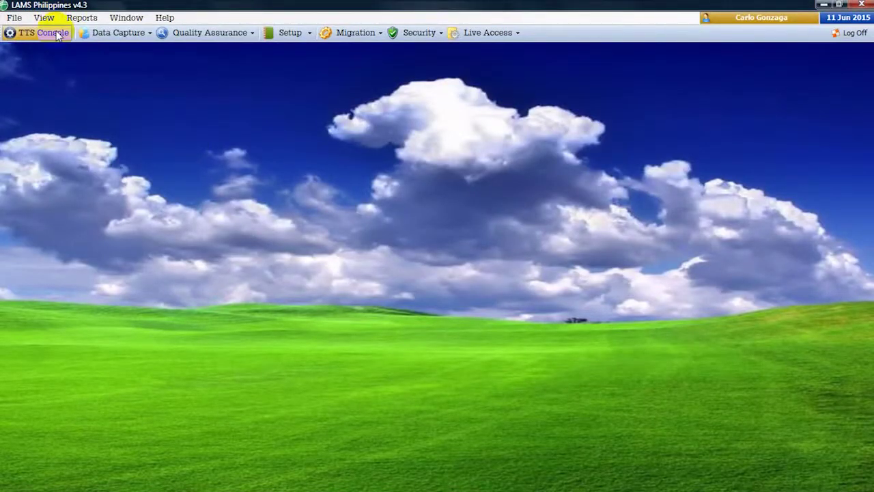
left_click(61, 87)
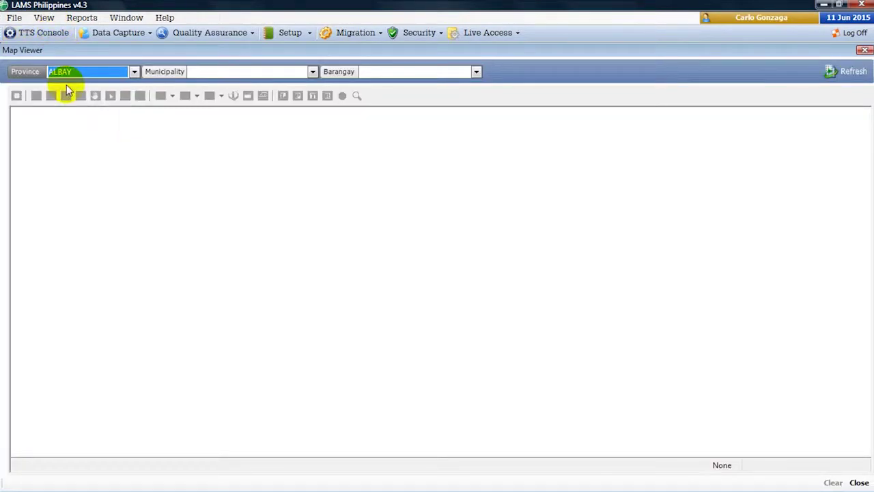
left_click(219, 75)
left_click(215, 81)
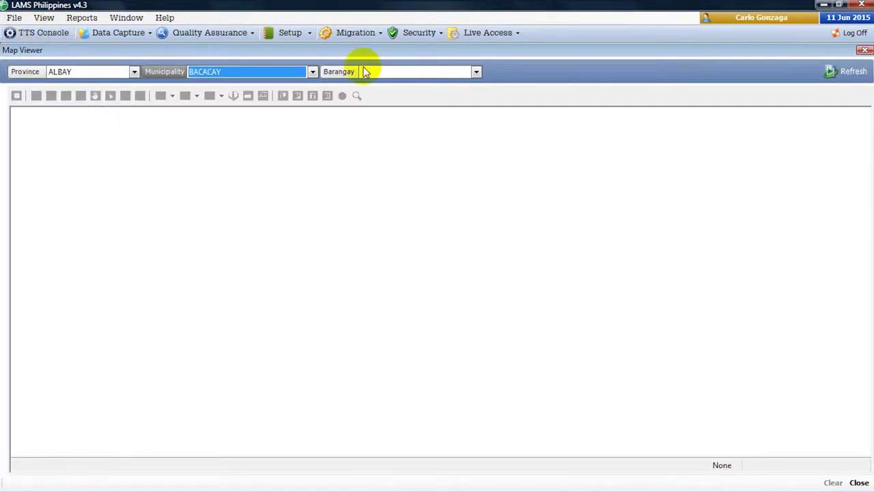
left_click(376, 71)
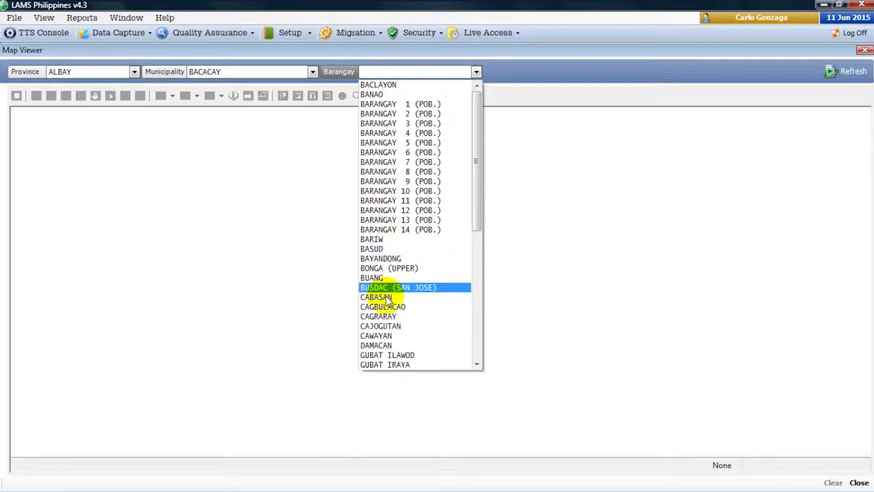
left_click(383, 336)
left_click(852, 72)
- Colour-fill the parcels and label them by LotNumber
left_click(197, 96)
left_click(193, 113)
left_click(172, 95)
left_click(181, 125)
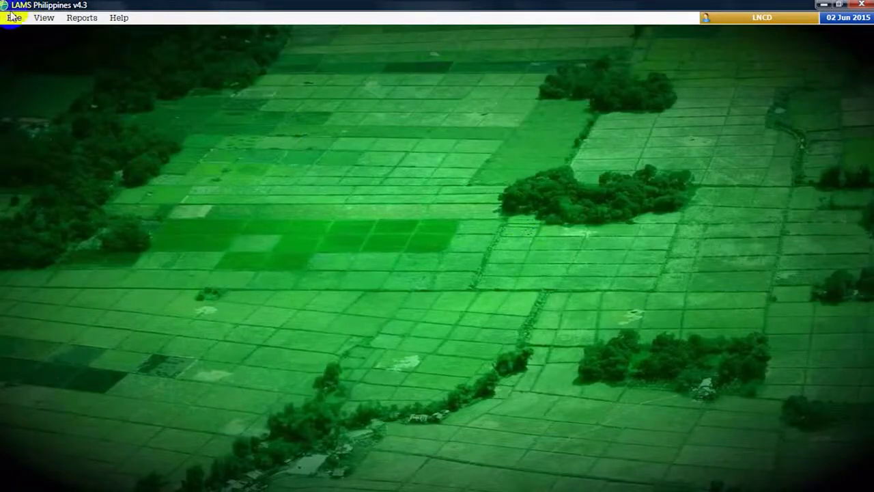
- Start new Free Patent application FP-0001, entering the applicant's name and gender Male
left_click(14, 17)
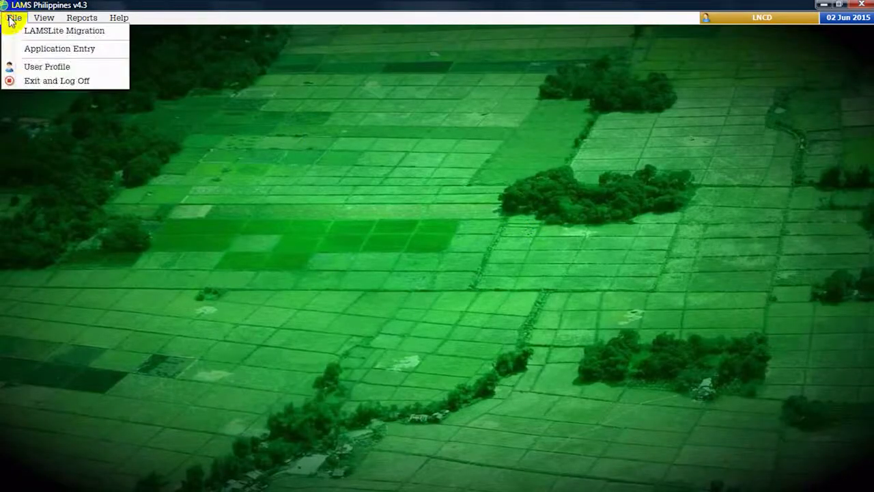
left_click(27, 49)
left_click(751, 474)
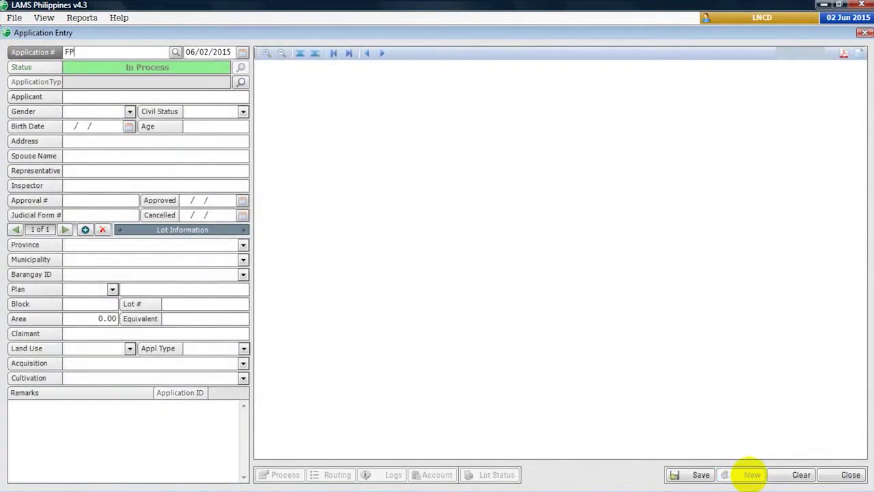
key("Down")
key("Down")
key("Down")
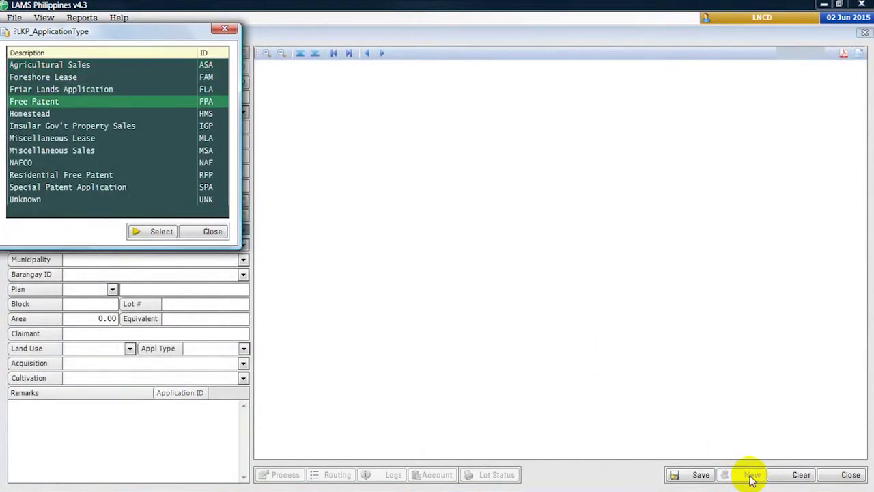
key("Return")
type("JUAN DELA CRUZ")
key("Return")
key("Return")
key("Return")
- Enter the date, Inheritance acquisition and Owner-cultivator cultivation, save, and start attaching a PDF
type("01/01/1")
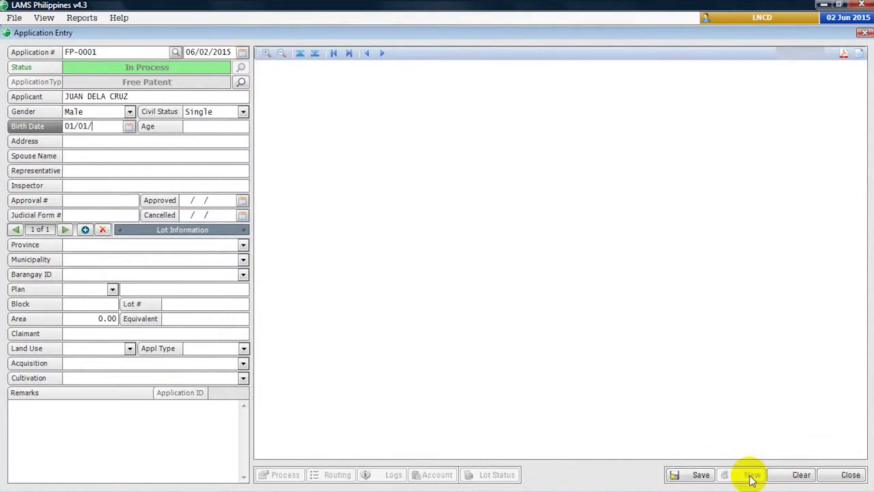
type("975")
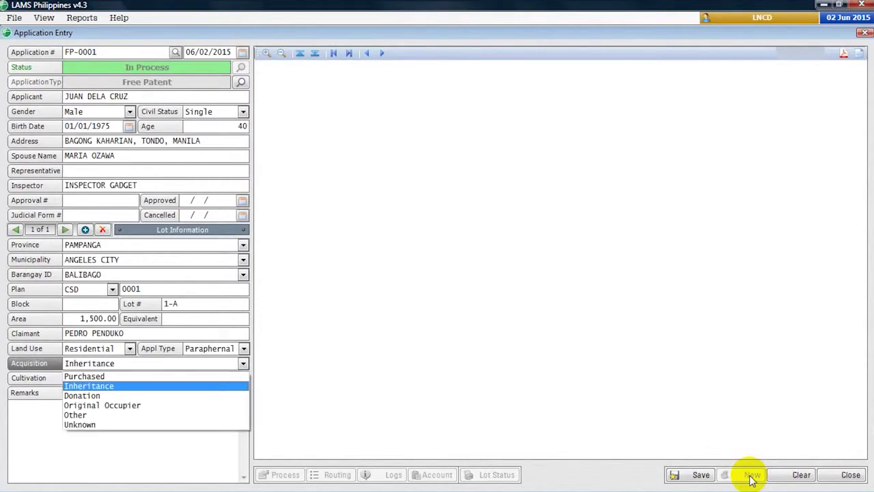
key("Return")
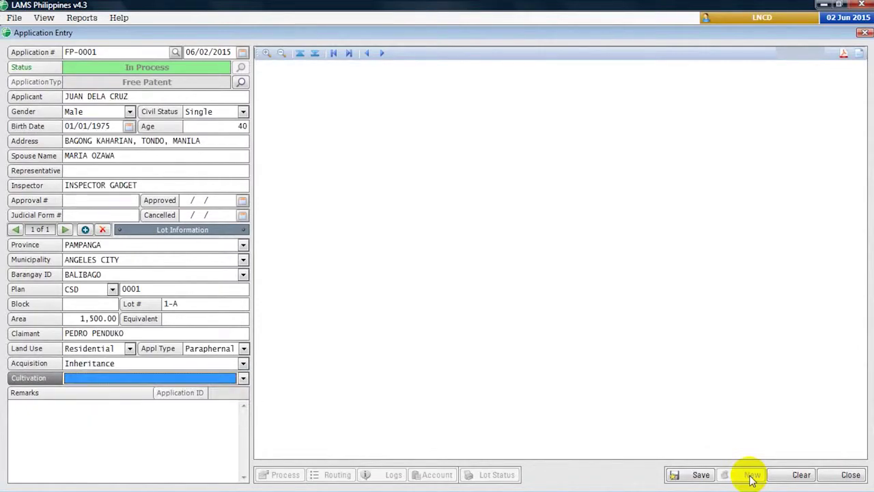
key("Return")
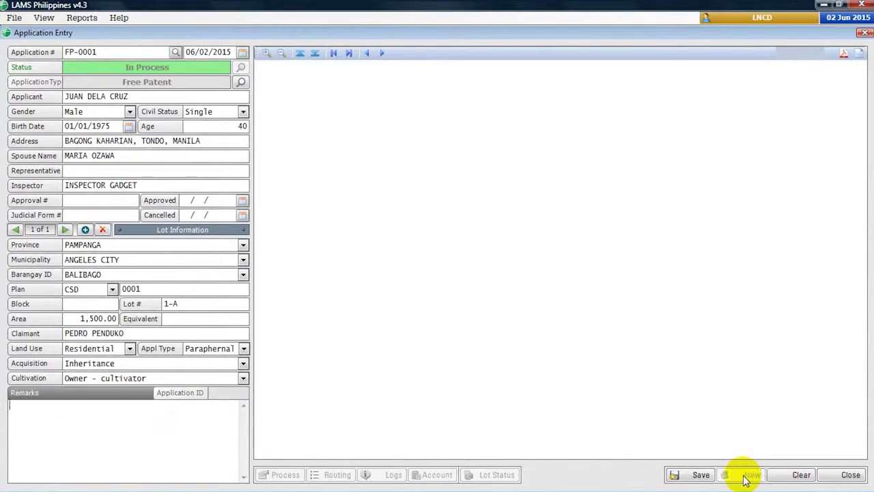
left_click(700, 474)
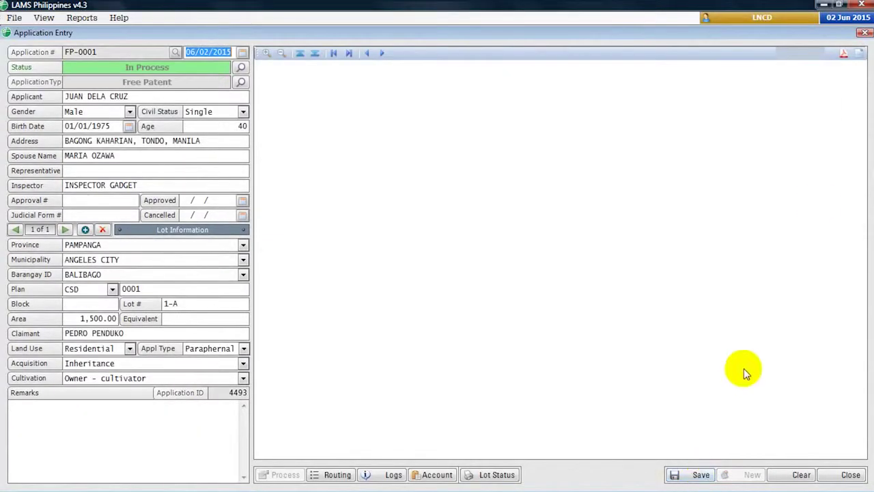
left_click(843, 53)
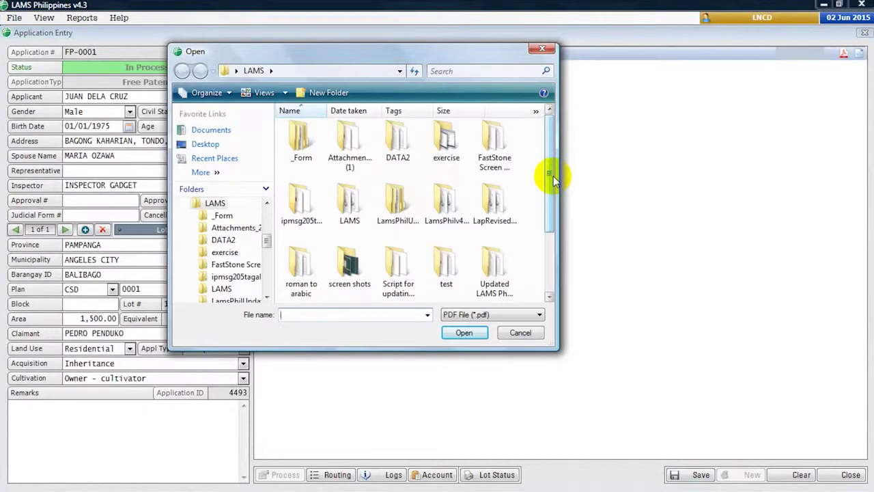
- Load the PDF, labelling page 1 Application Form and page 2 Lease Contract
scroll(537, 244, "down", 3)
double_click(451, 253)
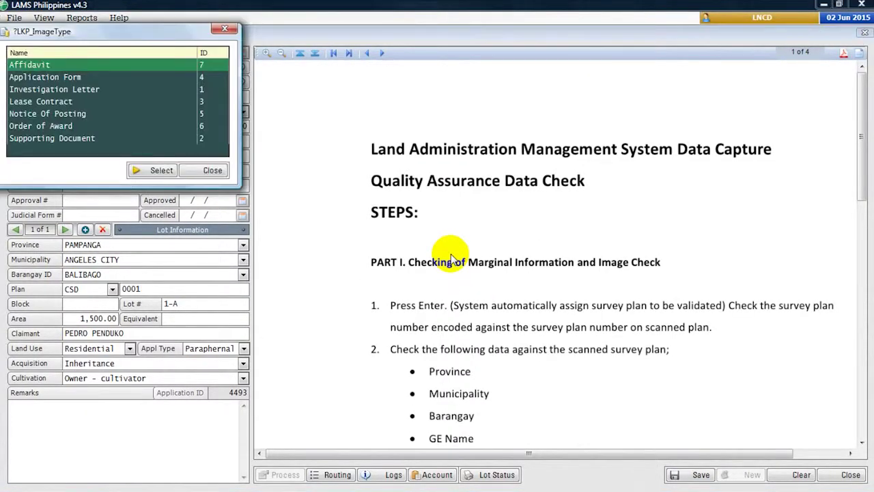
double_click(61, 79)
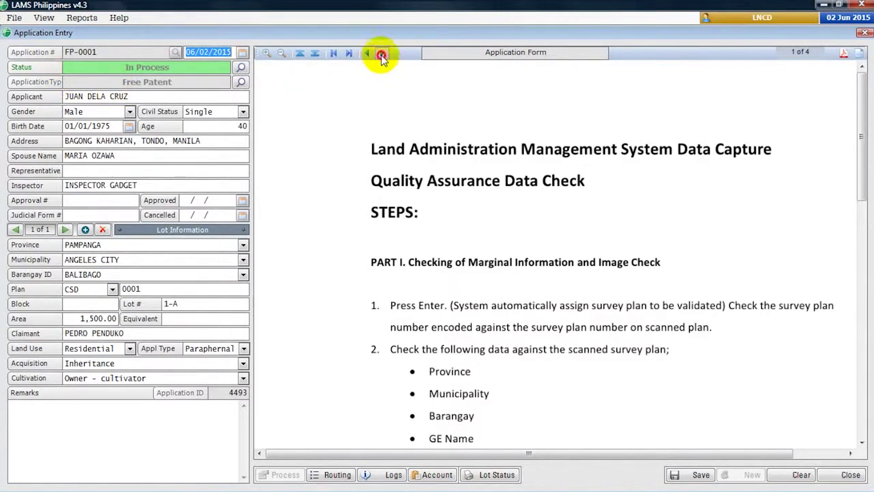
left_click(381, 52)
left_click(94, 102)
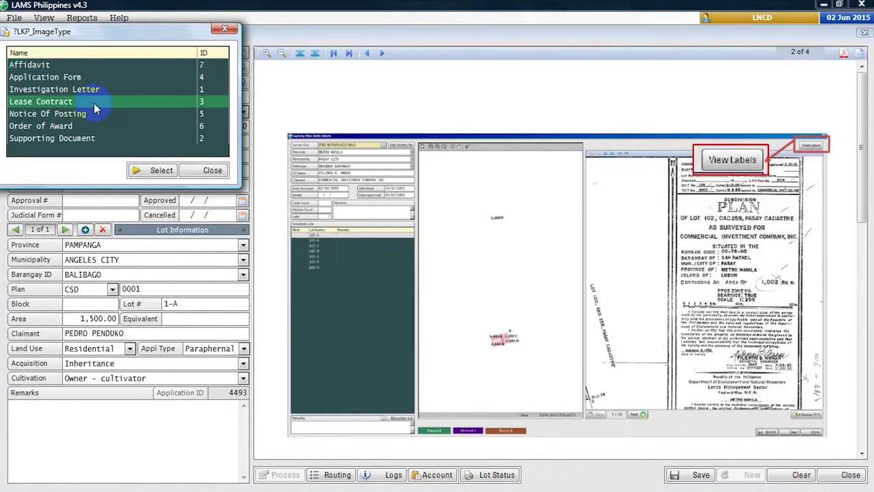
left_click(152, 170)
- Label page 3 Order of Award and page 4 Supporting Document, return to page 1, and save
left_click(382, 53)
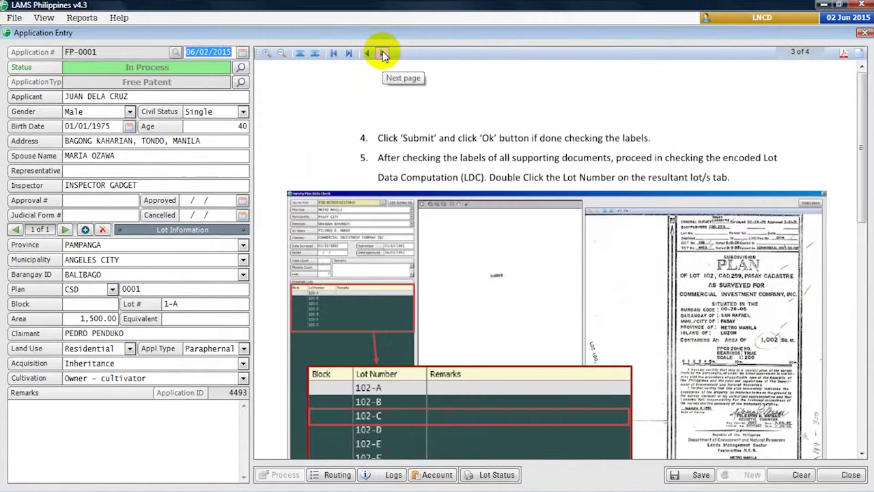
left_click(82, 127)
double_click(82, 127)
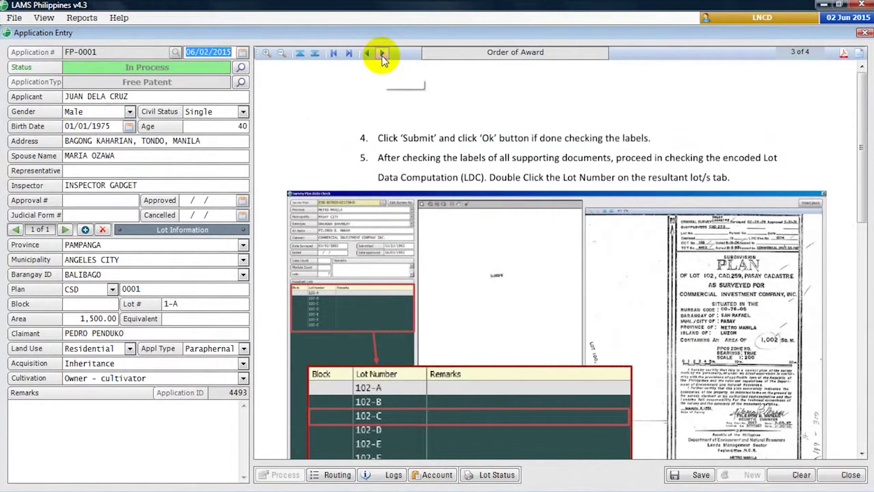
left_click(382, 52)
double_click(153, 140)
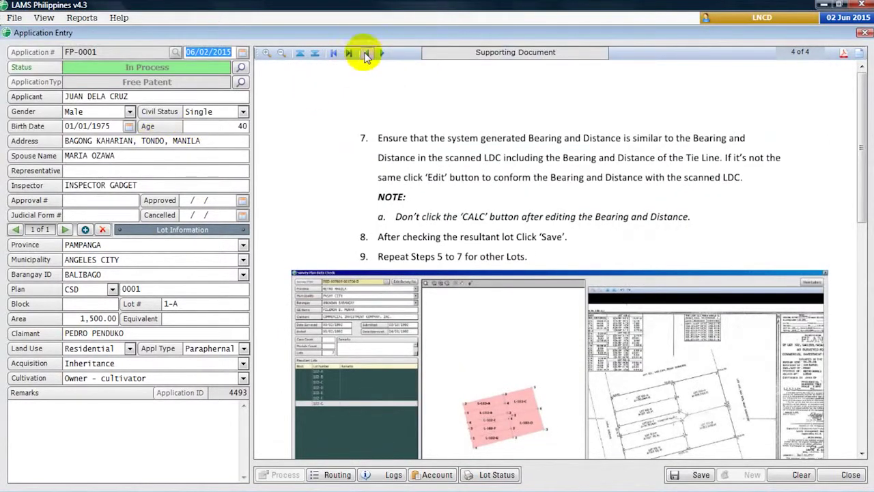
left_click(365, 54)
left_click(366, 53)
left_click(366, 53)
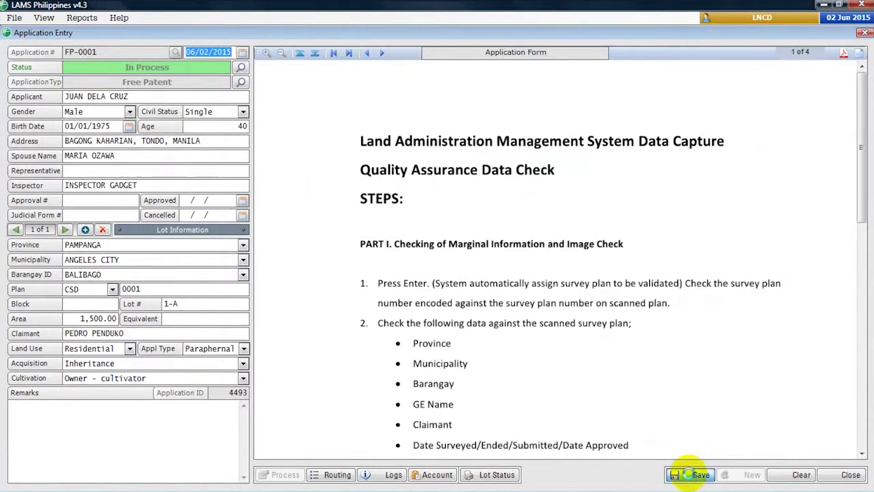
left_click(692, 475)
- Reload application FP-0001 and begin and end its Filing of Application routing stage
key("Return")
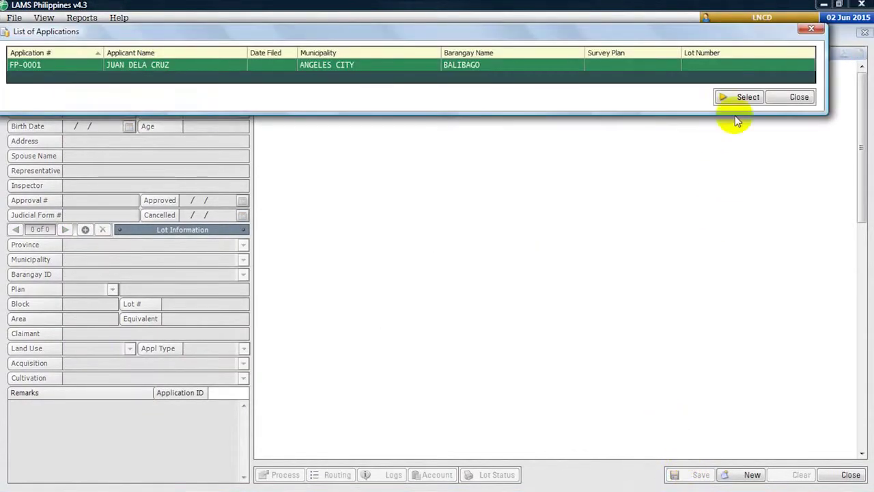
left_click(732, 95)
left_click(337, 474)
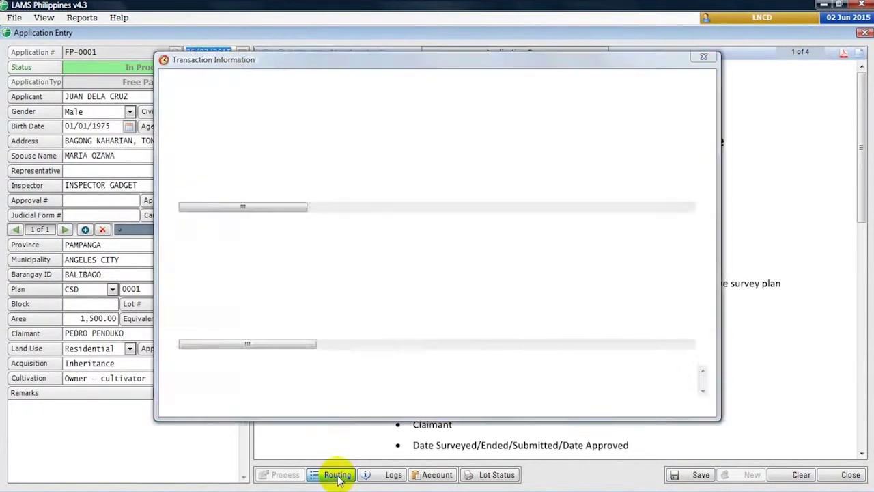
left_click(374, 233)
left_click(395, 270)
left_click(536, 233)
left_click(441, 270)
left_click(696, 408)
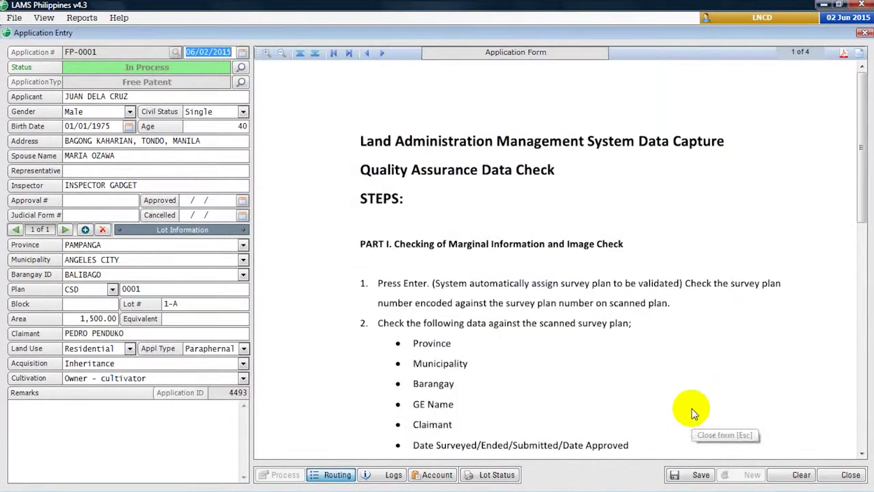
- Review the change log entries, then preview the Lot Status Data Sheet on screen
left_click(393, 475)
left_click(303, 82)
left_click(301, 94)
left_click(623, 388)
left_click(497, 475)
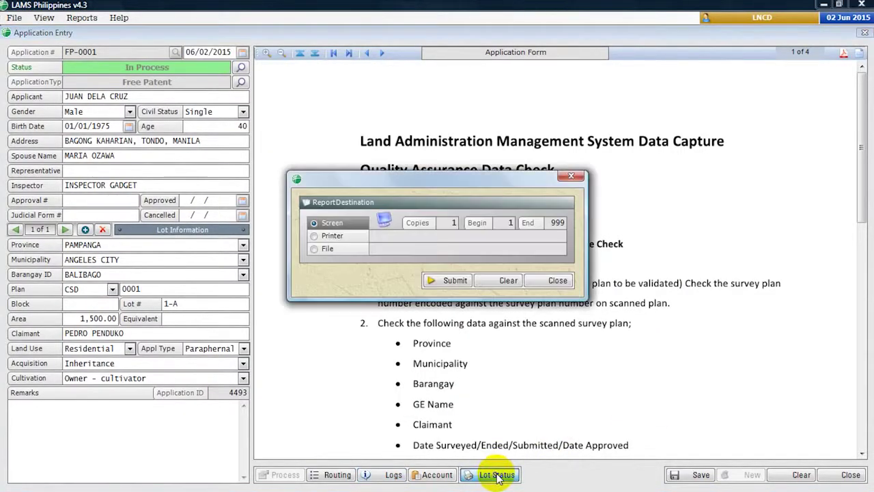
left_click(455, 280)
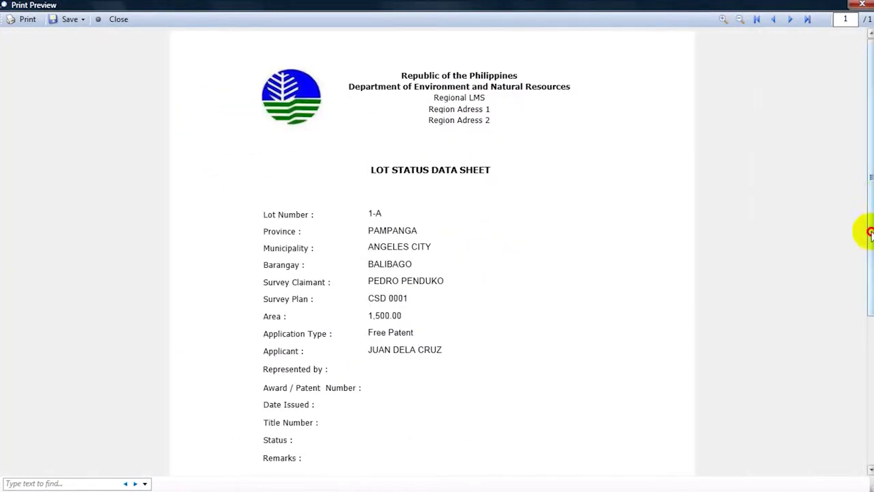
- Close the Lot Status report print preview to return to the Front Desk main window
scroll(868, 230, "down", 5)
left_click(865, 5)
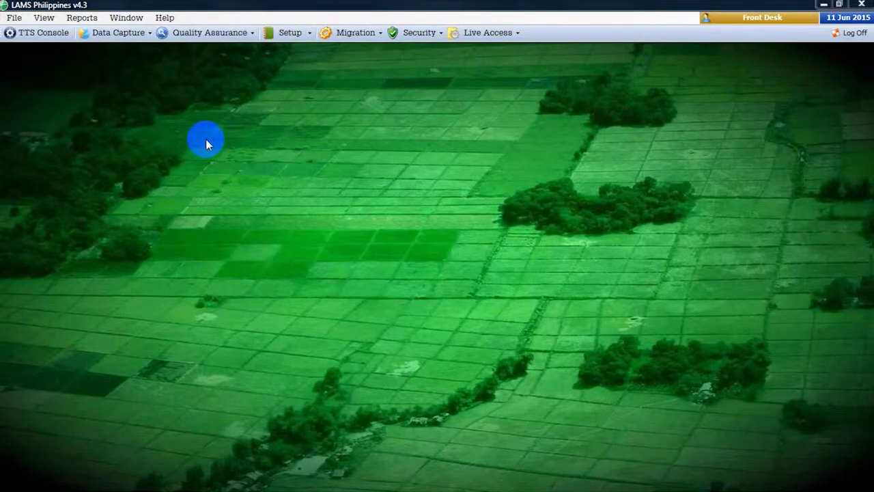
- In the TTS console, review lot 3473's transaction and routing details, refresh, then open Receive
left_click(14, 34)
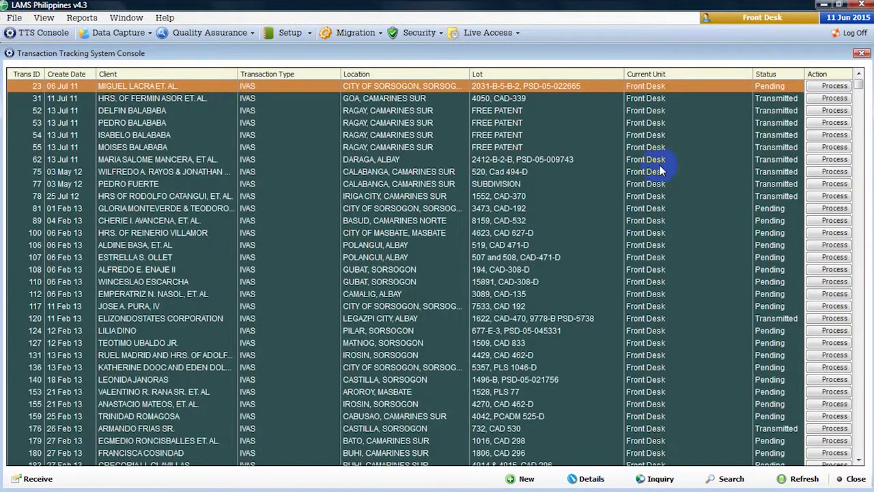
left_click(817, 209)
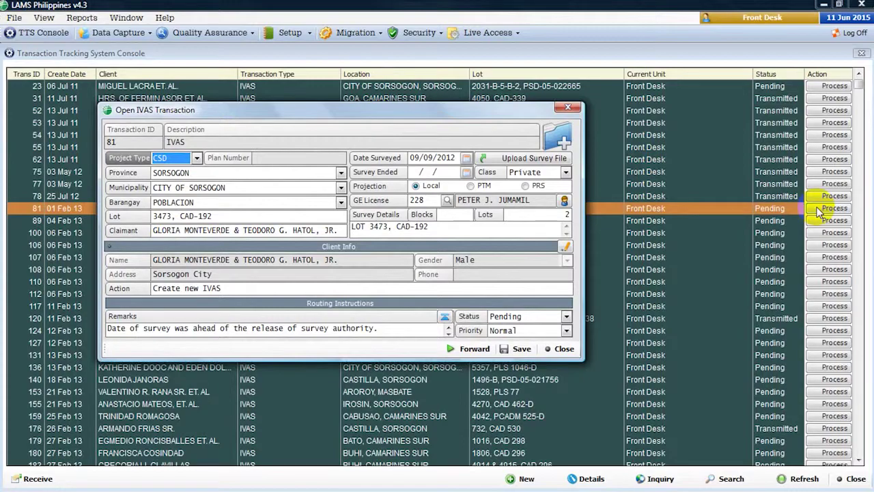
left_click(559, 349)
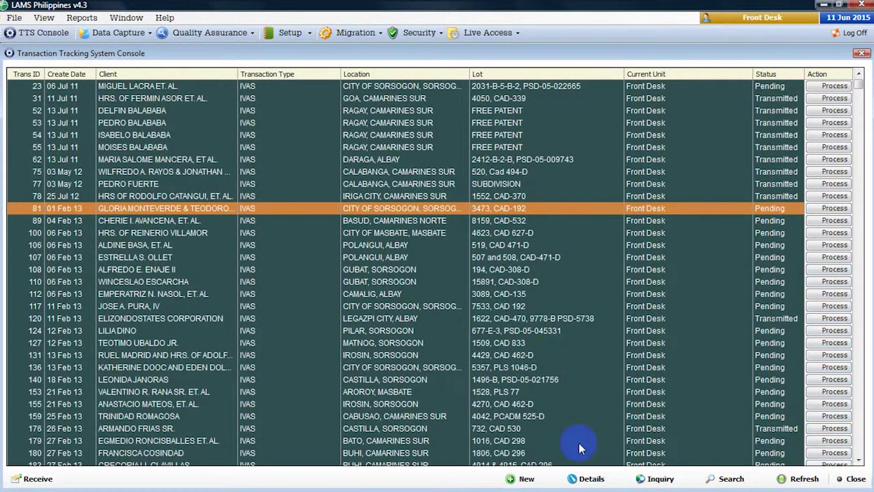
left_click(585, 481)
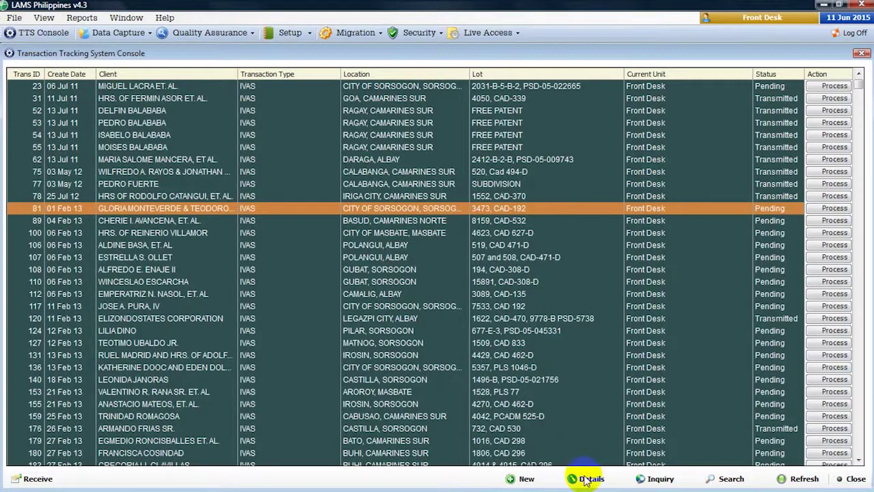
left_click(585, 479)
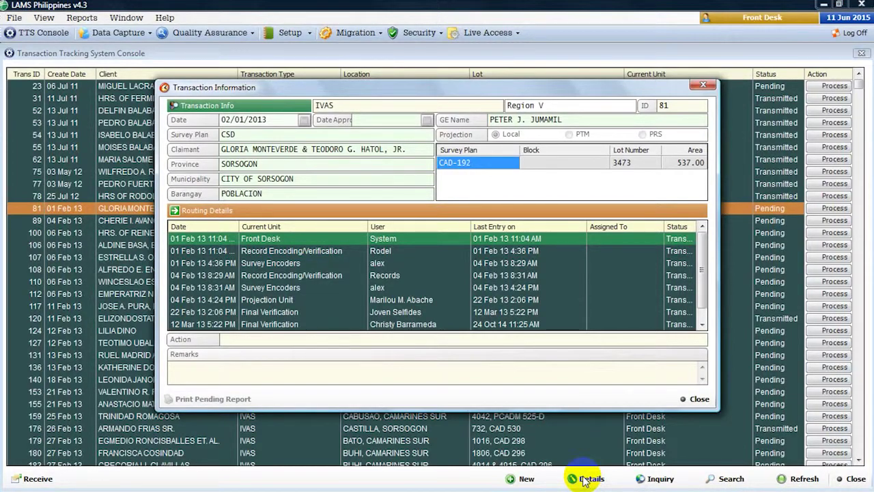
left_click(698, 399)
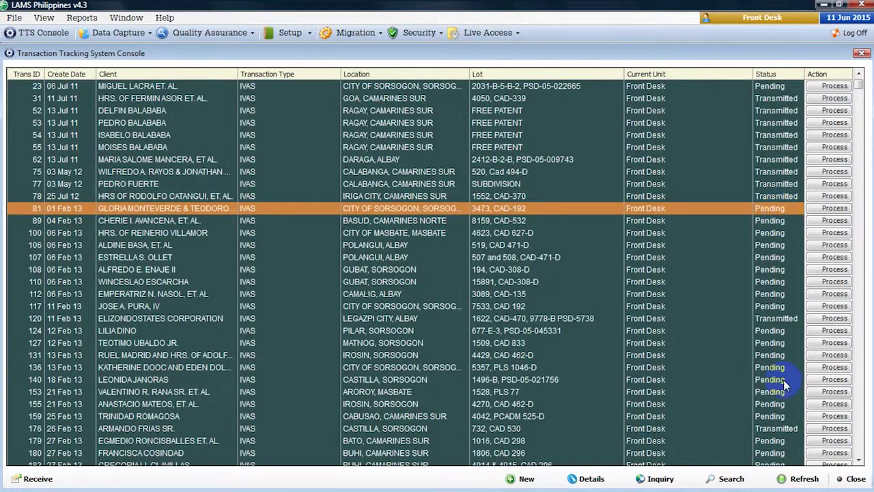
left_click(805, 478)
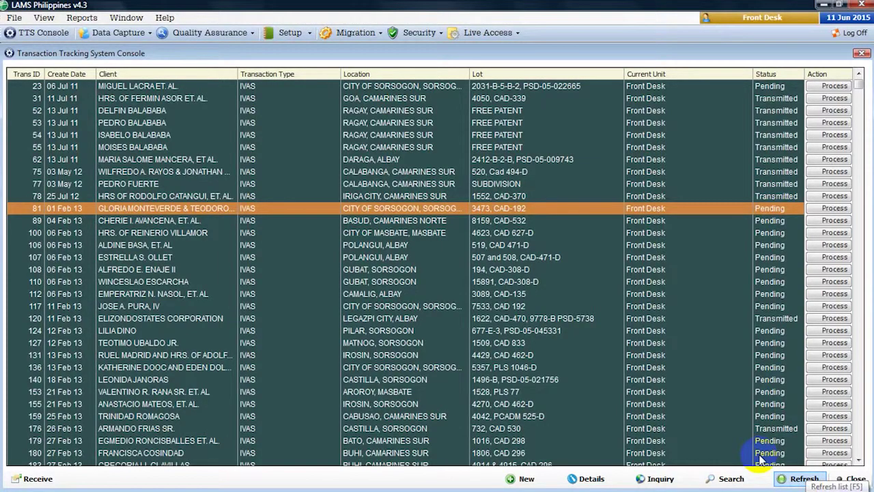
left_click(48, 478)
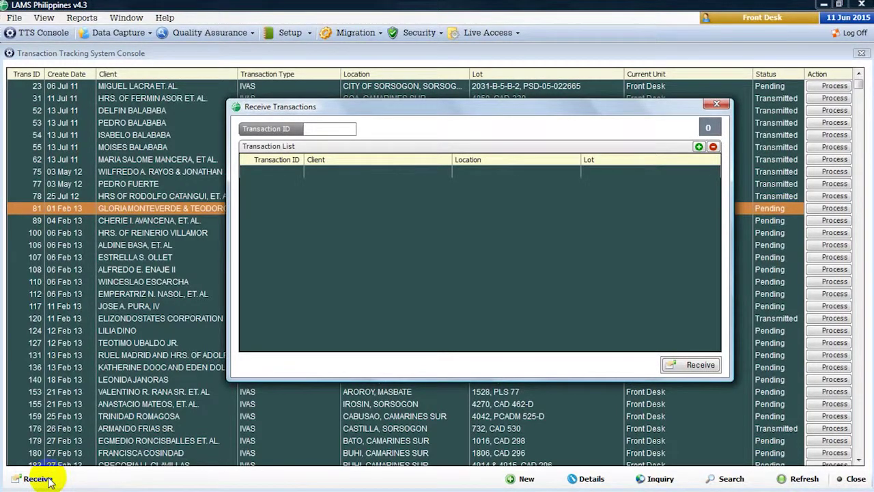
- Receive transactions 4414, 4416 and 1 at the Front Desk, confirming the receipt
type("441")
type("4")
key("Return")
type("4416")
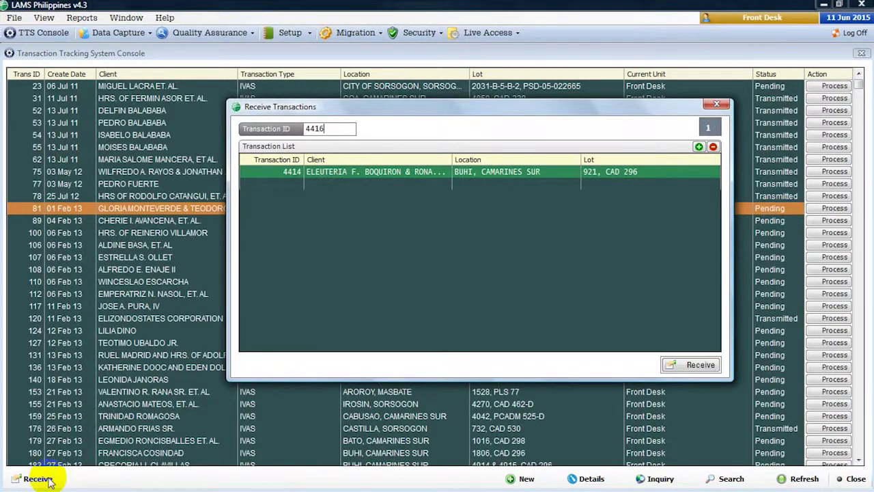
key("Return")
type("1")
key("Return")
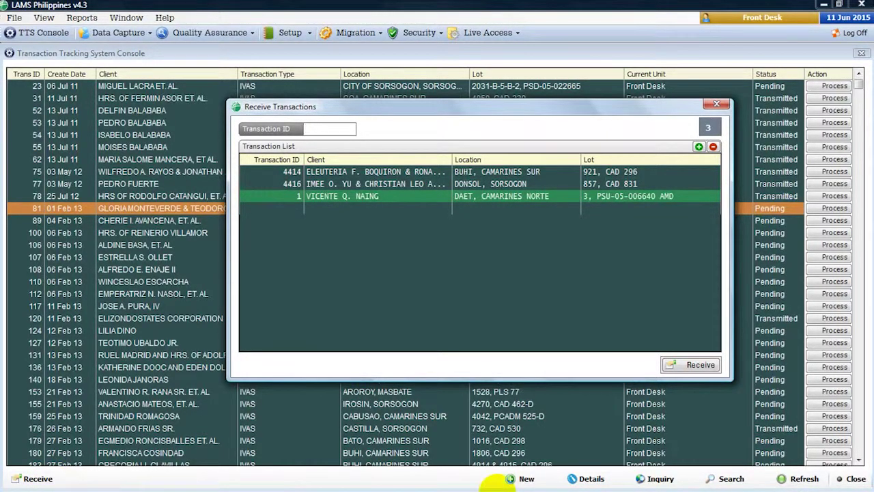
left_click(685, 364)
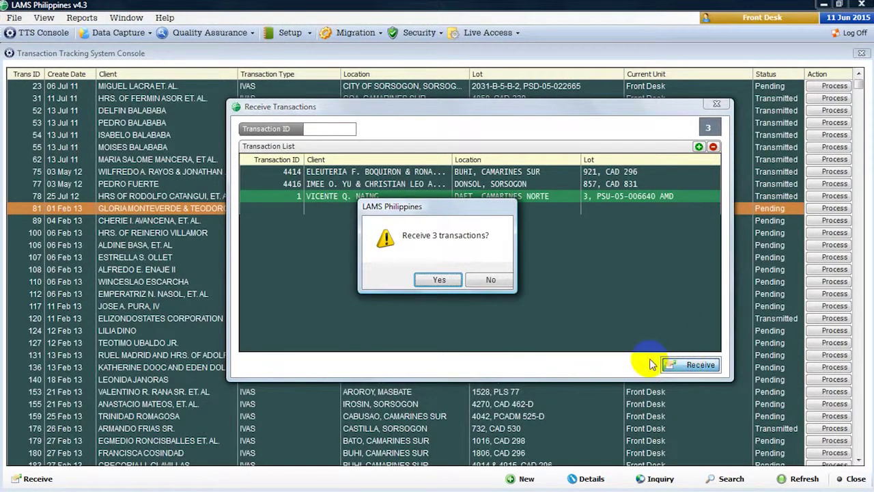
left_click(439, 280)
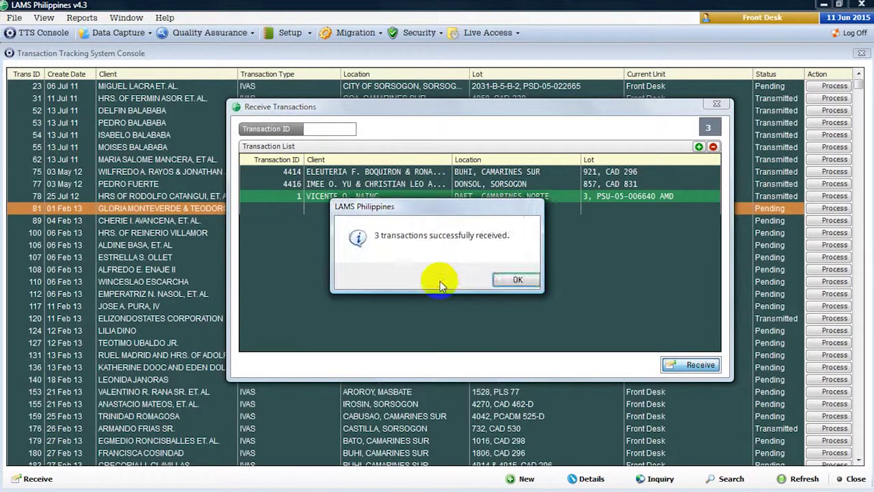
left_click(506, 280)
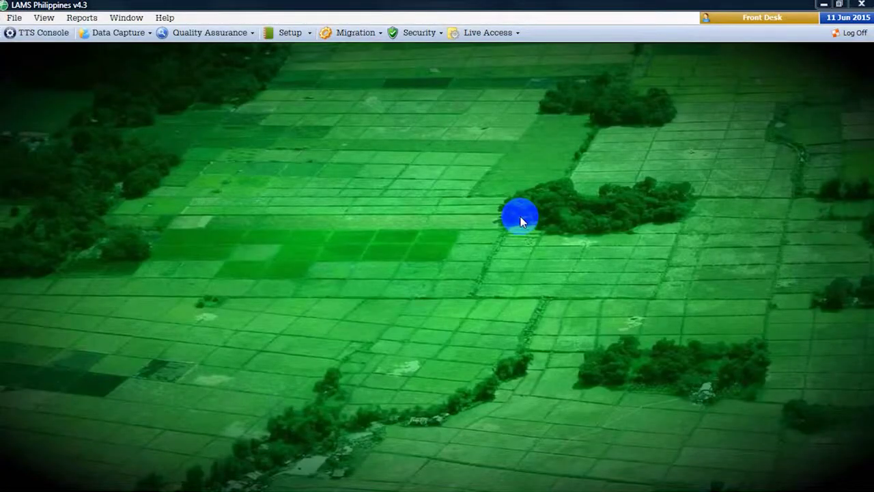
- Create a new IVAS transaction from the TTS console, attach a survey file, and begin routing remarks
left_click(35, 39)
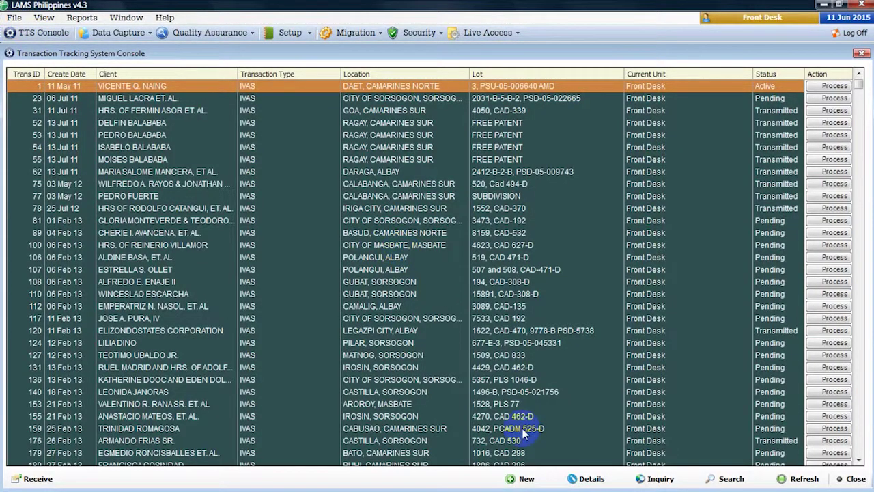
left_click(526, 478)
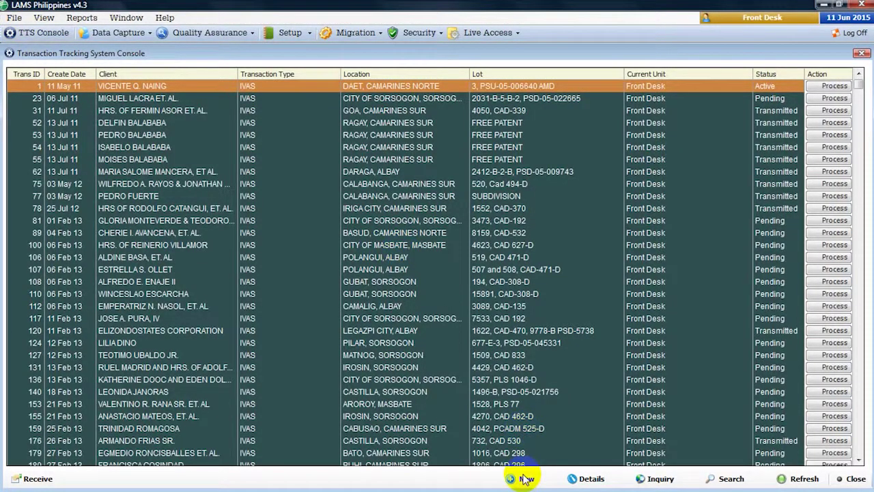
left_click(525, 481)
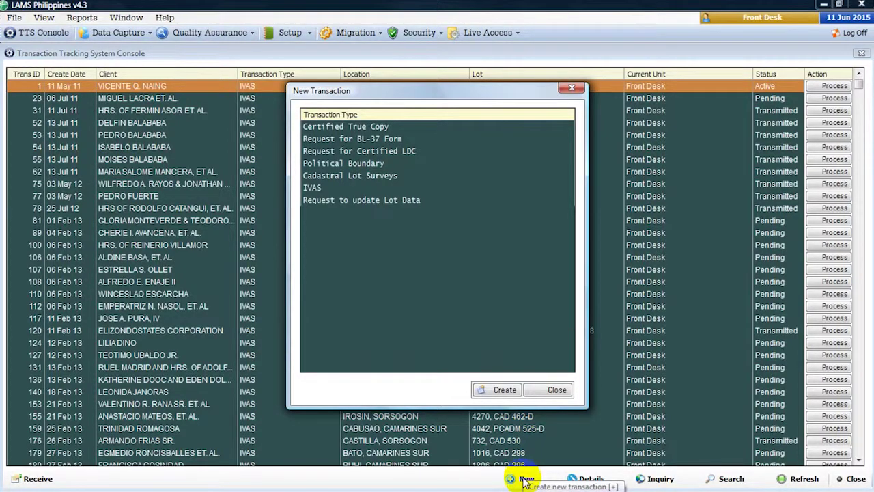
left_click(323, 189)
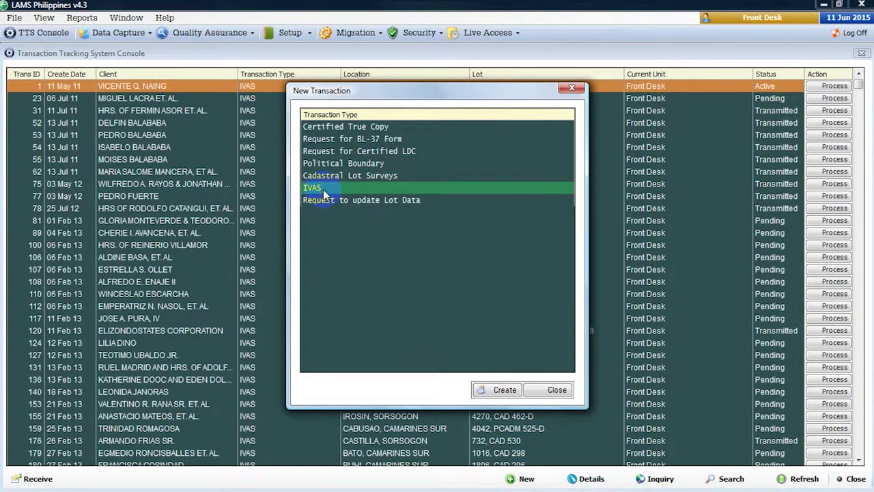
left_click(496, 391)
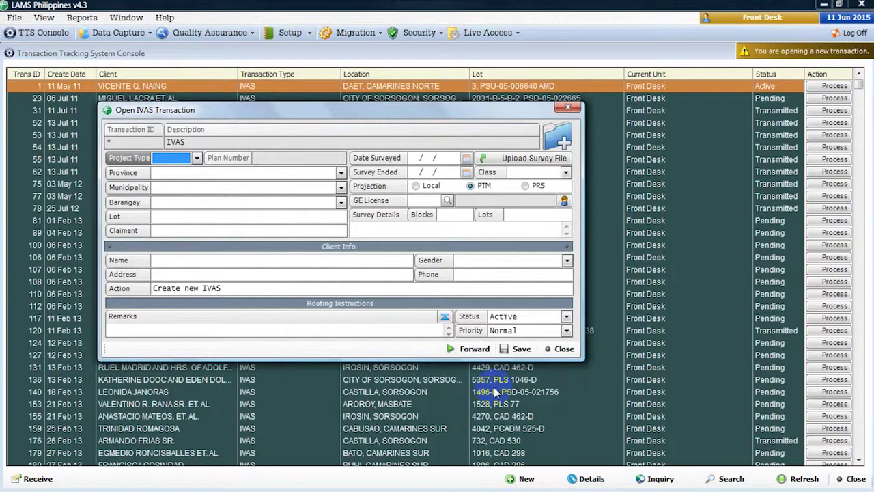
left_click(518, 159)
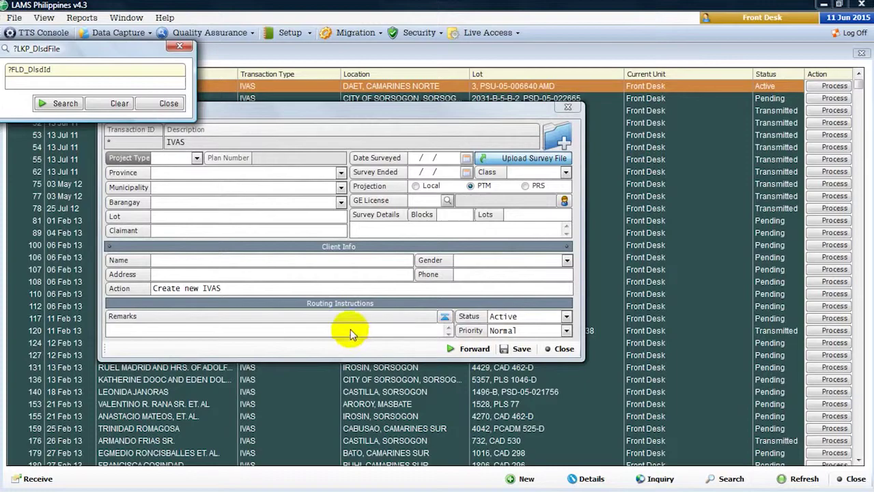
left_click(147, 319)
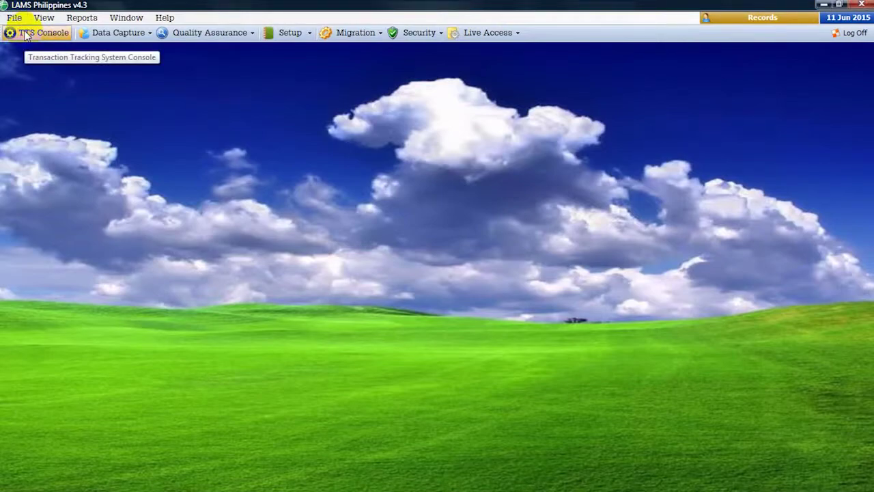
- Sort the TTS console by status and open pending lot 1016, PLS-63 for processing
left_click(26, 35)
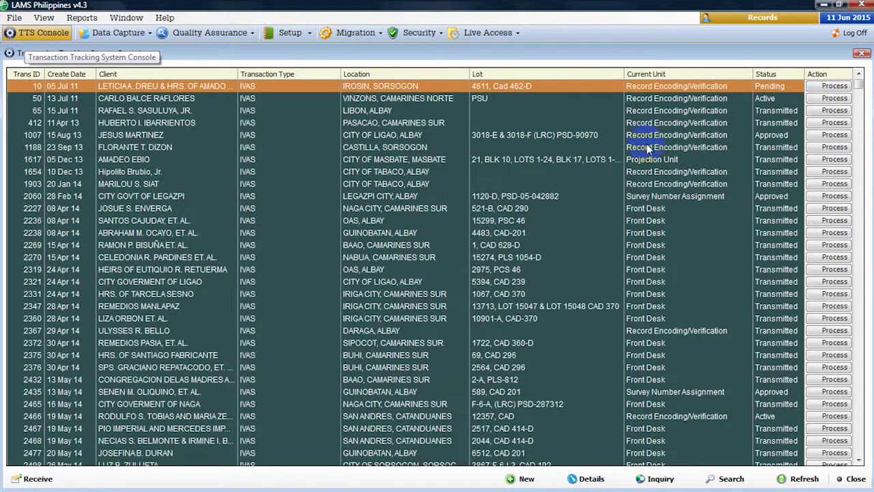
left_click(768, 74)
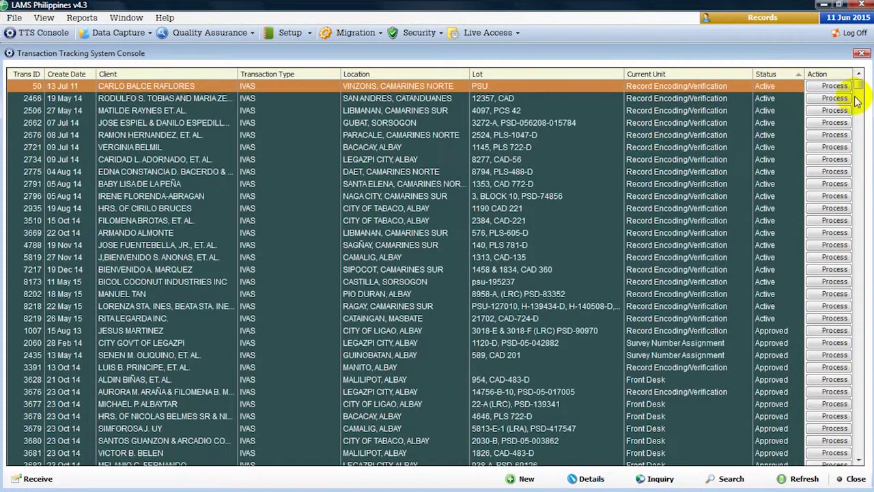
left_click_drag(859, 86, 857, 369)
left_click(778, 269)
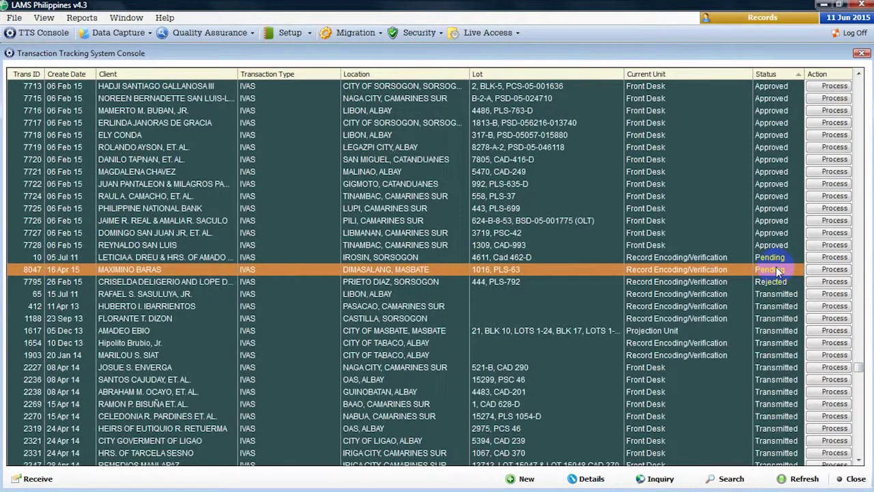
left_click(823, 271)
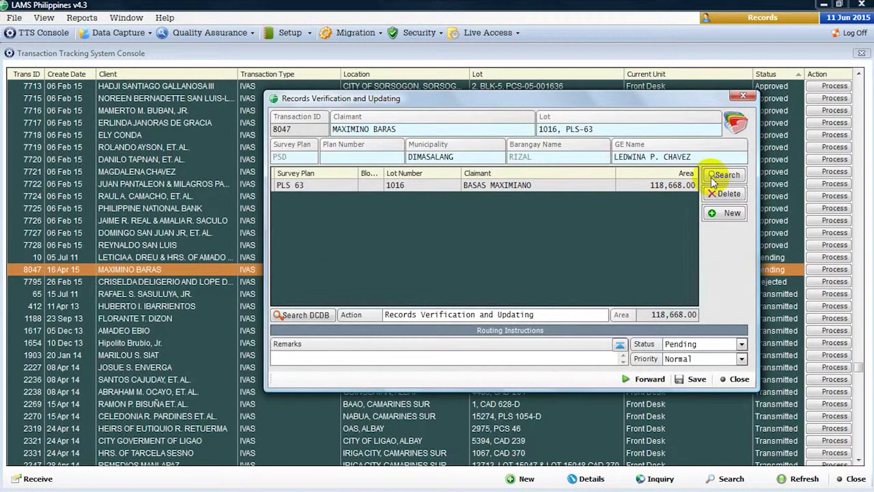
- Try the parcel search, then start, close and reopen a new parcel entry without entering data
left_click(709, 178)
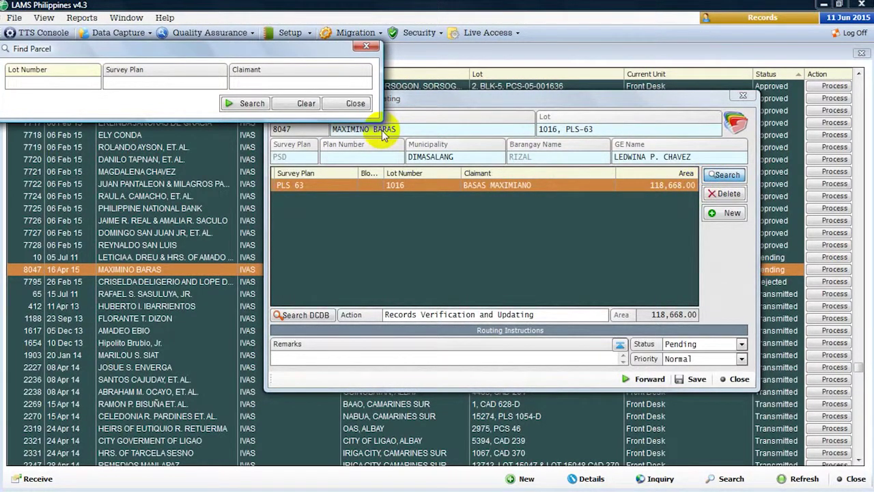
left_click(353, 105)
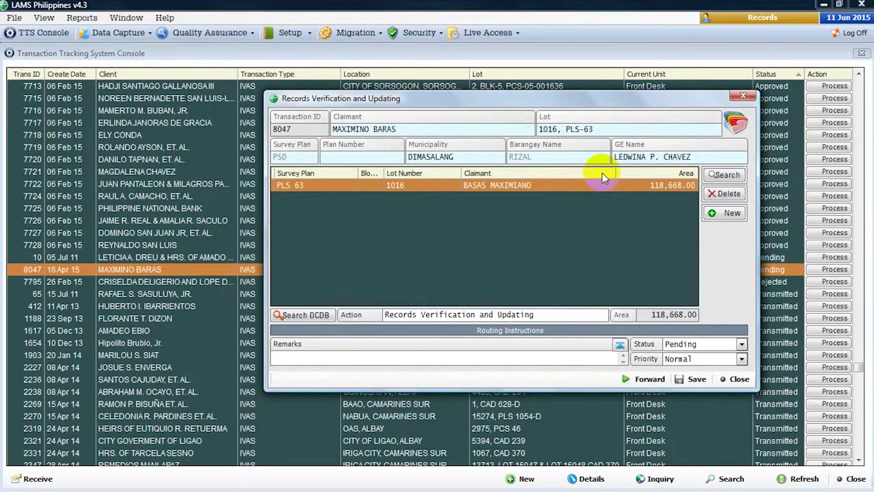
left_click(717, 214)
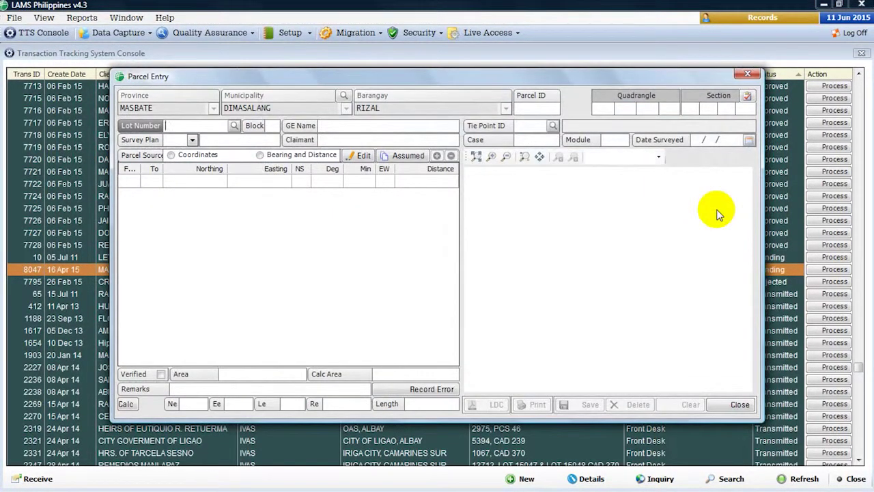
left_click(739, 404)
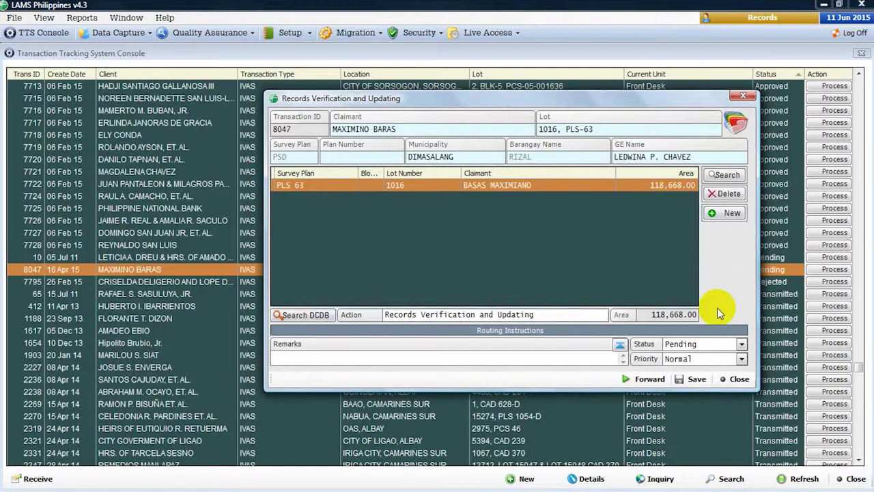
left_click(723, 214)
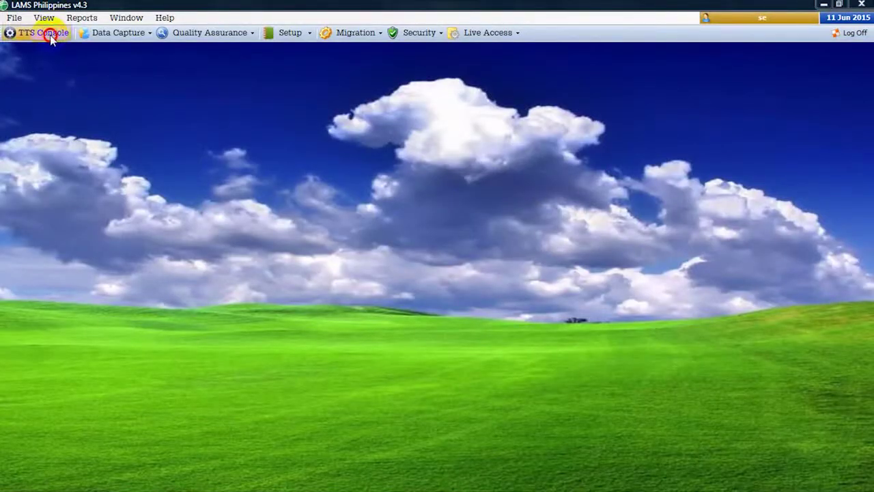
- Open the lot 294, CAD 477-D transaction and review its mother lot traverse details
left_click(50, 35)
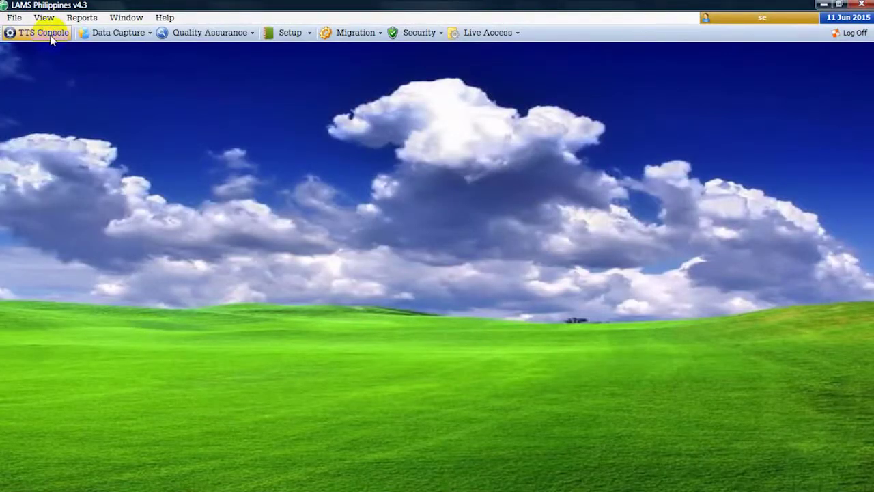
left_click(33, 75)
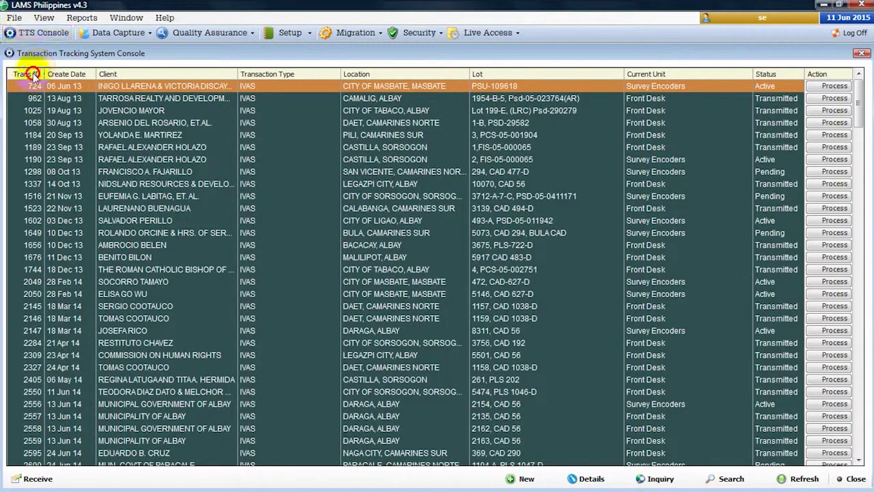
left_click(34, 172)
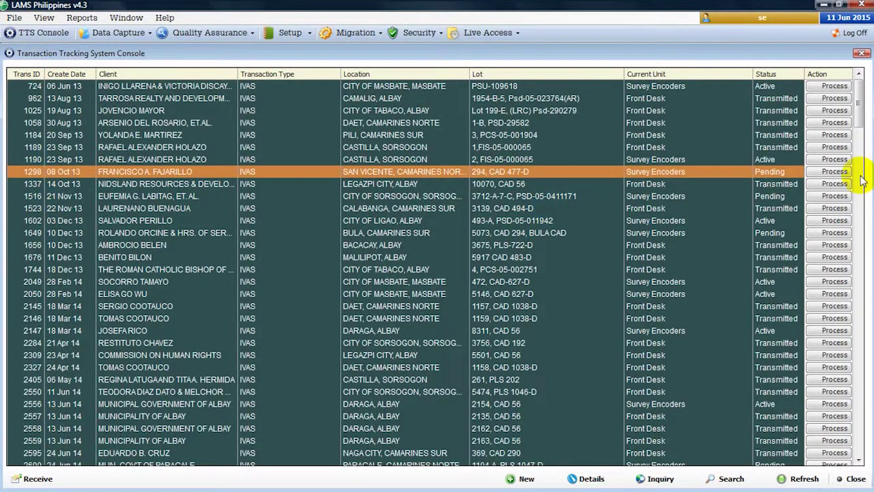
left_click(829, 172)
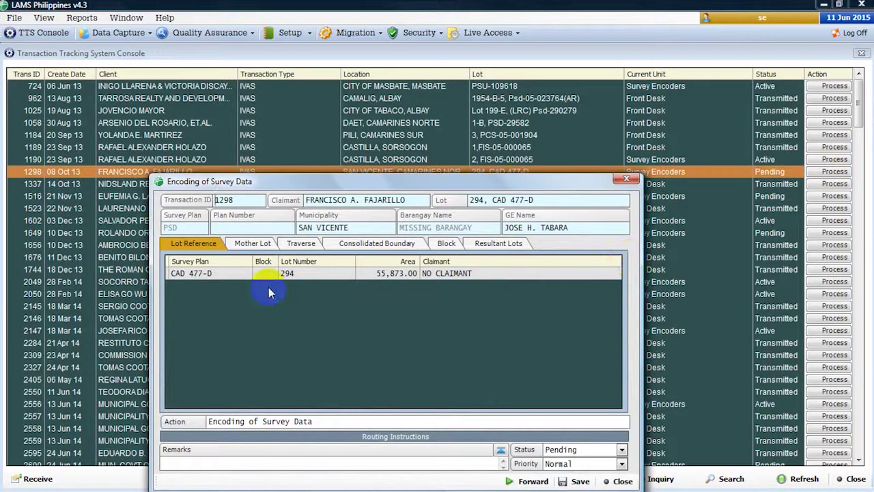
left_click(250, 243)
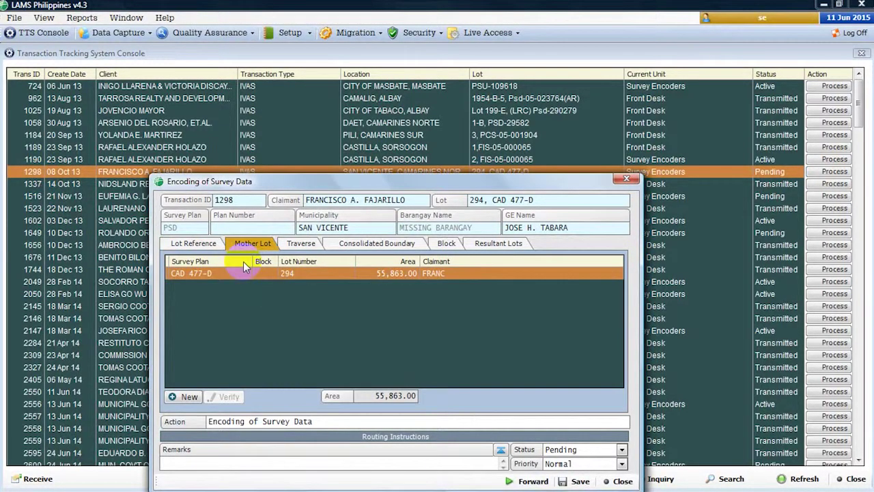
double_click(253, 274)
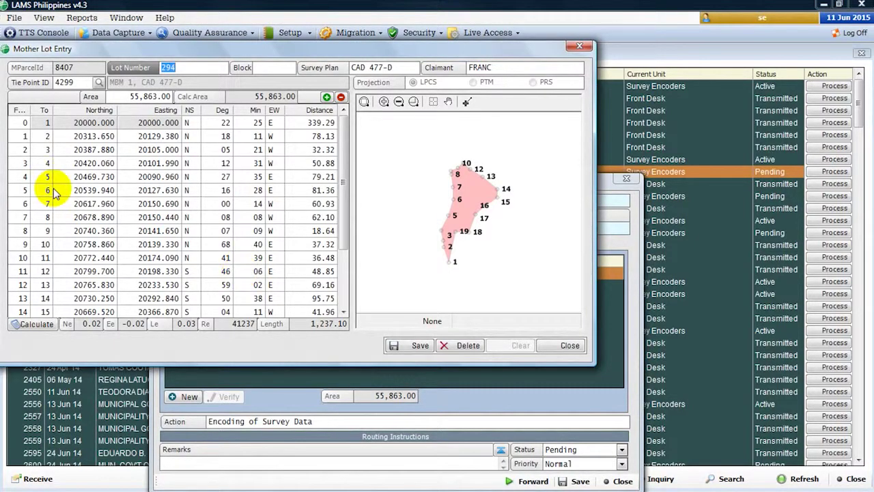
left_click(79, 136)
left_click(560, 346)
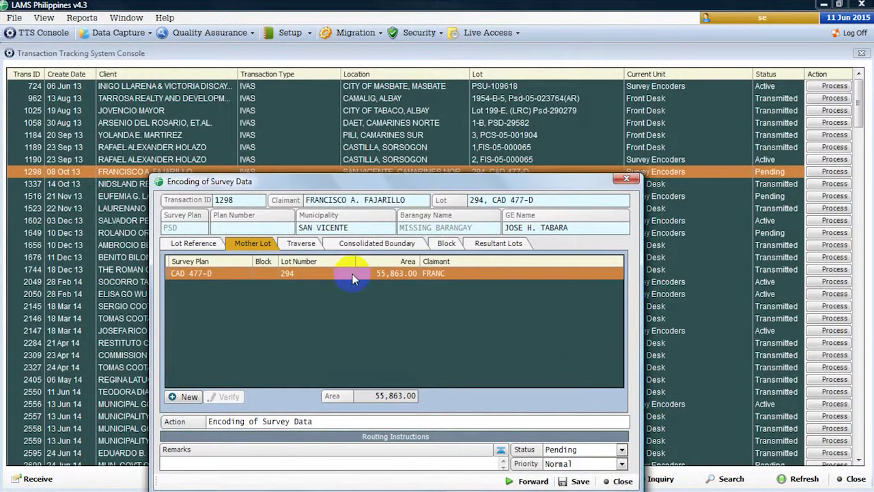
- Step through traverse, consolidated boundary, block and resultant lots, reviewing resultant lot 294-A's traverse
left_click(303, 243)
left_click(354, 250)
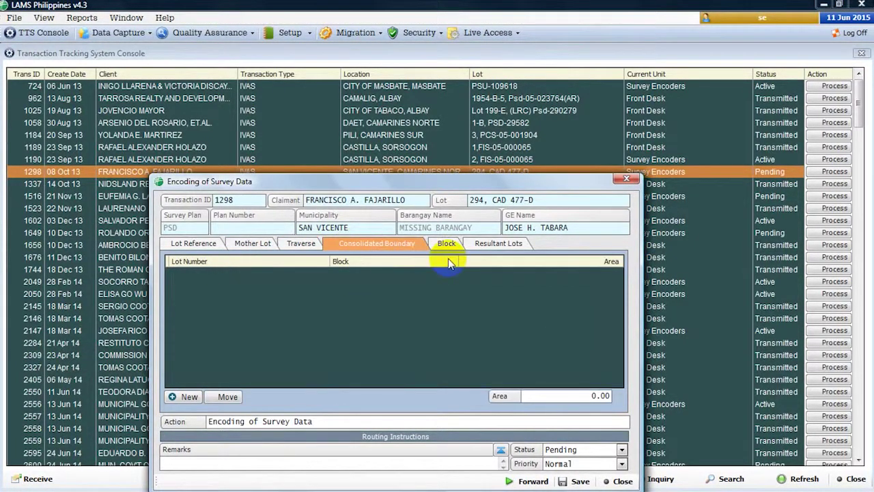
left_click(447, 247)
left_click(490, 245)
left_click(434, 273)
double_click(434, 274)
left_click(167, 204)
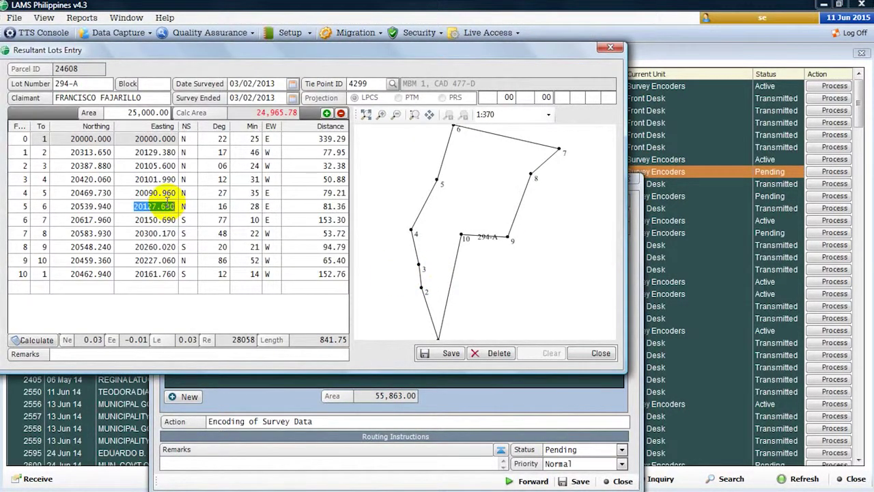
left_click(587, 351)
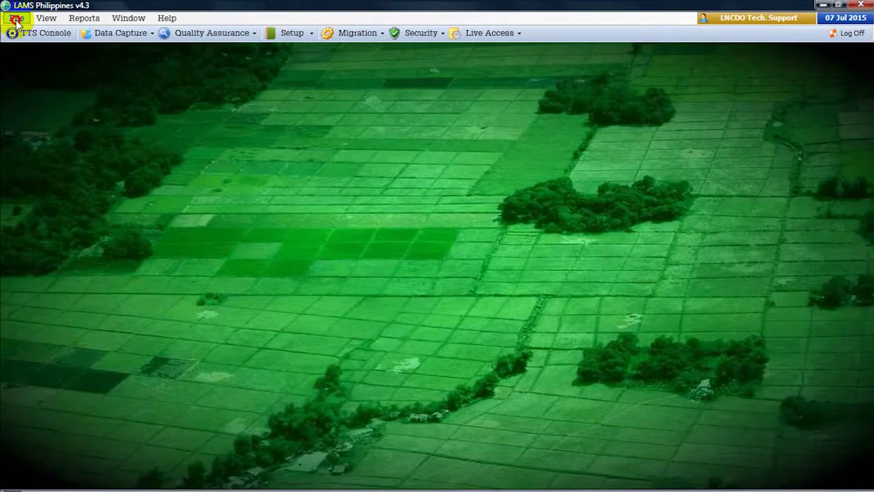
- Load projection map 1816 with its corner bounds and overlay the reference parcels
left_click(17, 18)
left_click(30, 81)
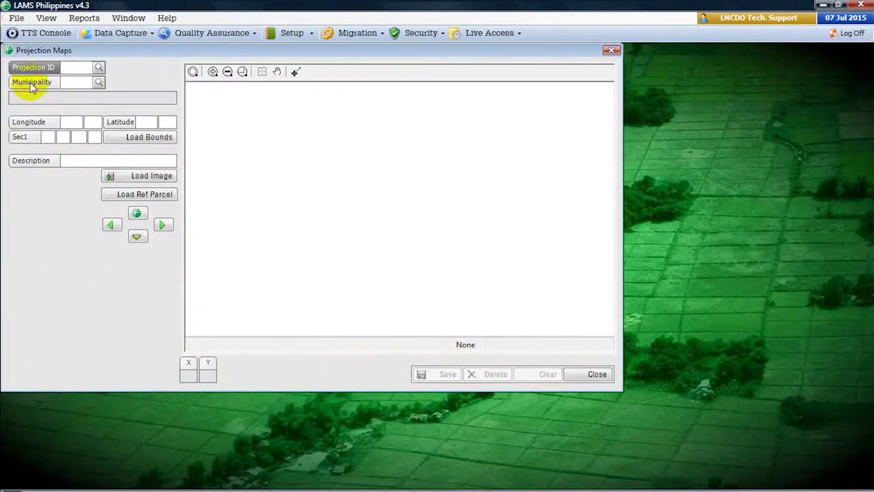
type("1816")
left_click(30, 82)
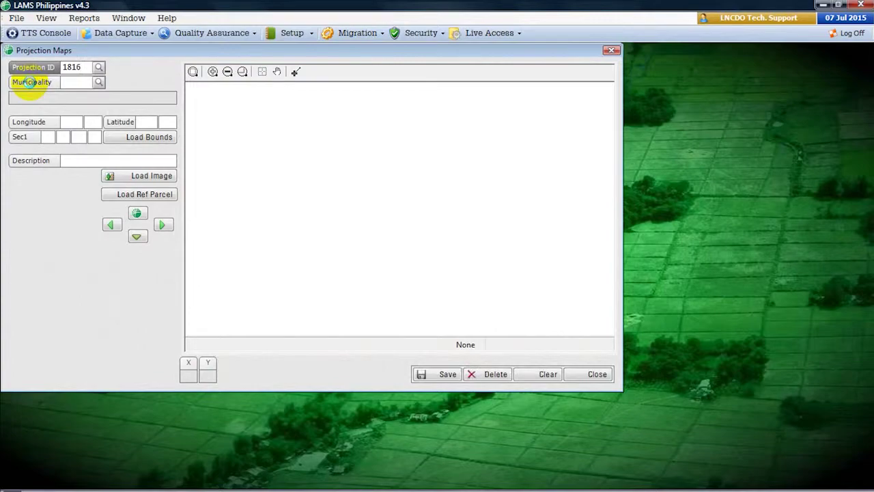
left_click(126, 138)
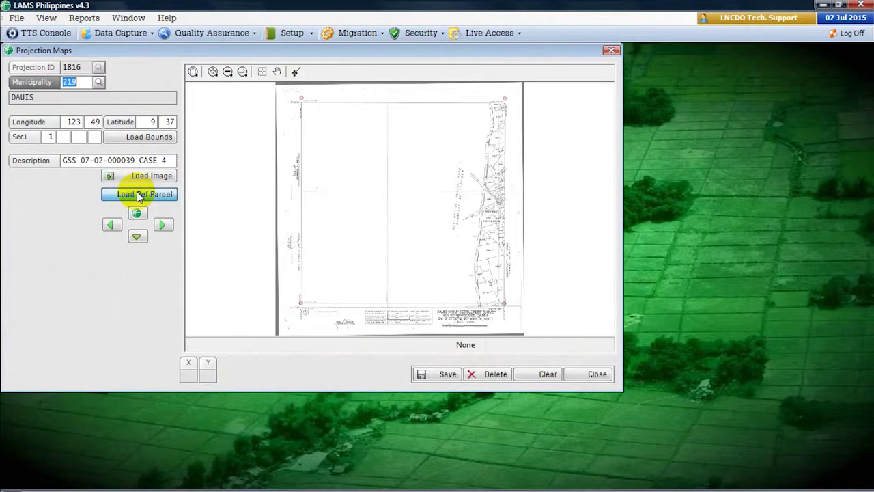
left_click(140, 194)
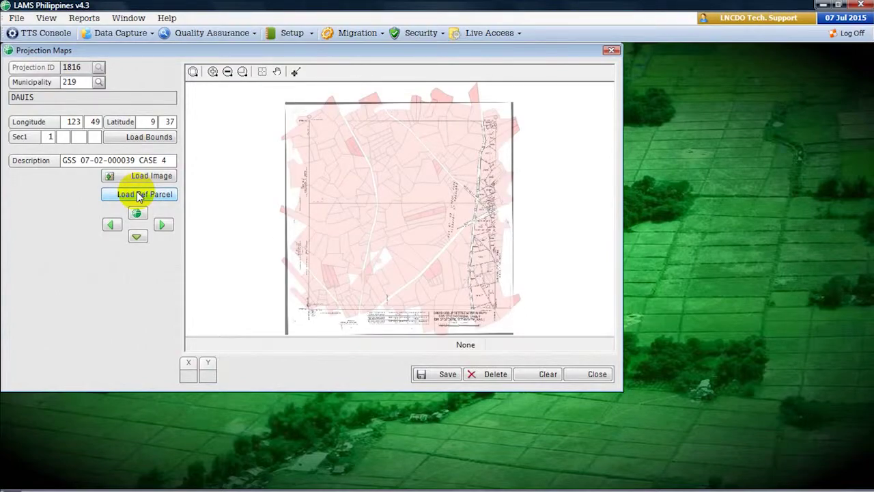
scroll(378, 232, "up", 3)
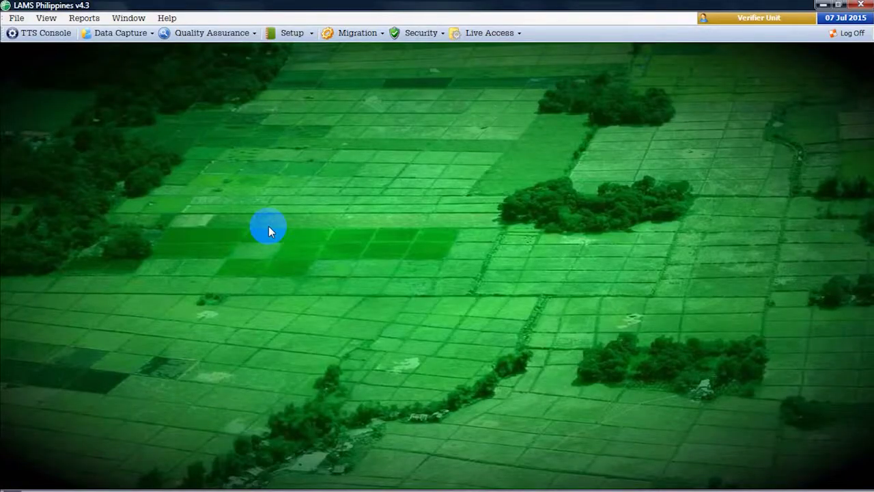
- Open the lot 4790-A transaction for verification and projection and select its validated record
left_click(37, 36)
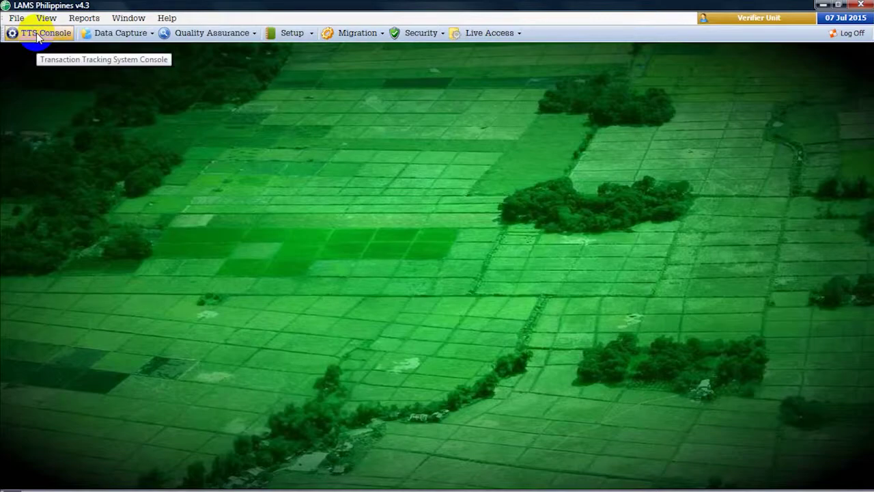
left_click(37, 35)
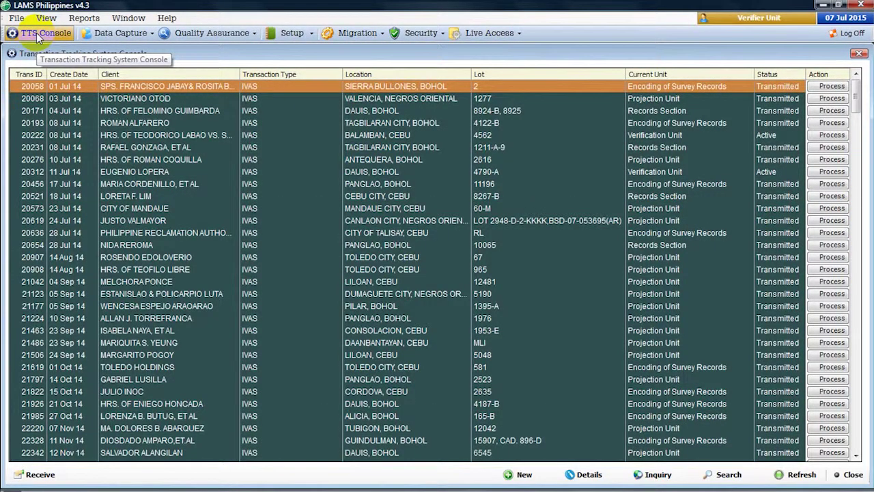
left_click(281, 174)
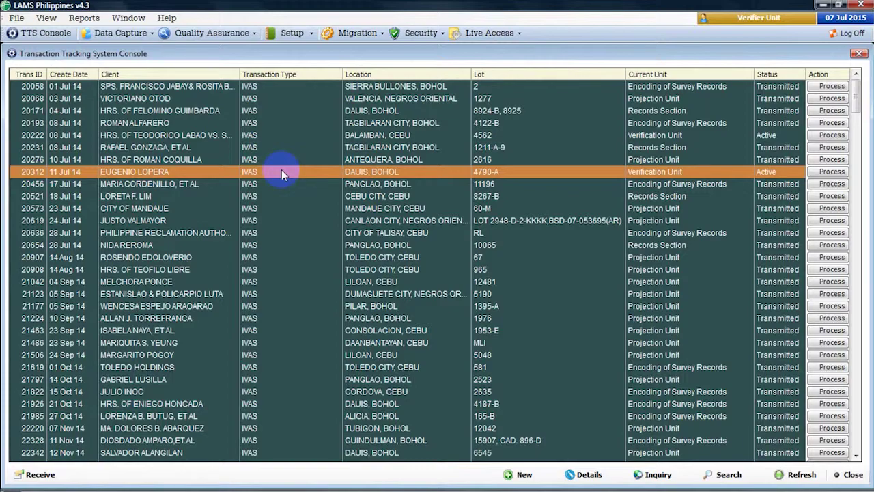
left_click(828, 173)
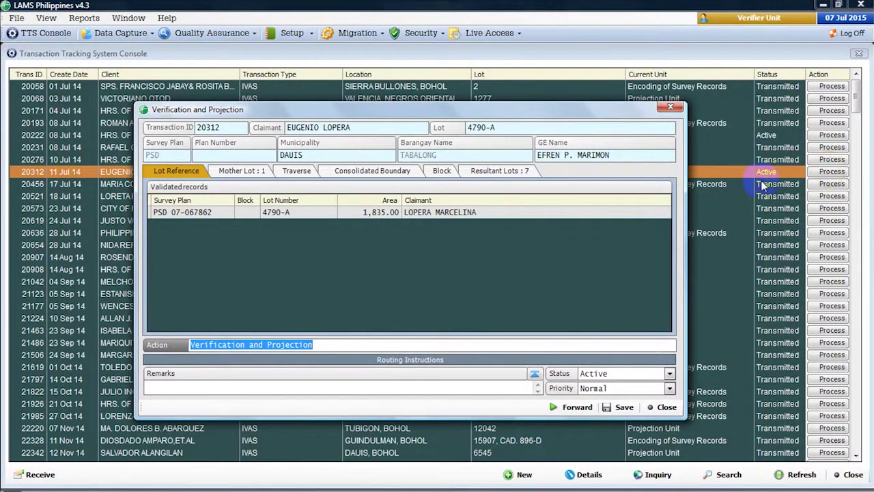
left_click(353, 214)
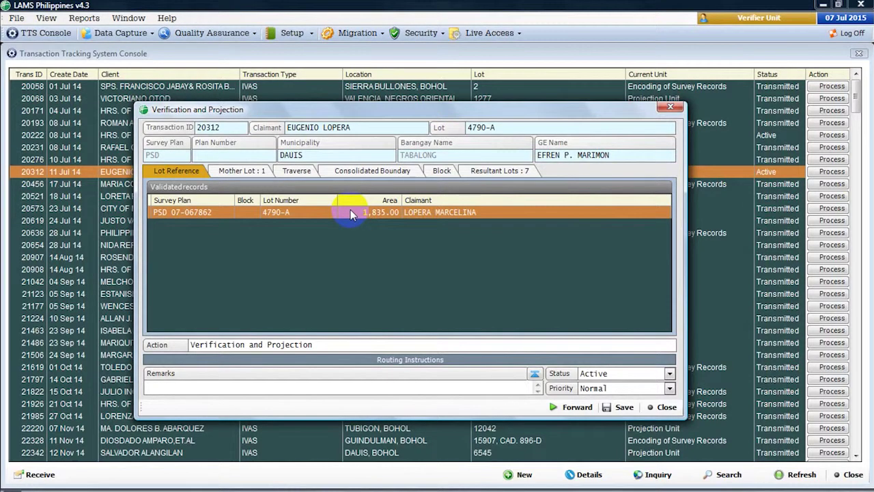
- Review the mother lot and seven resultant lots, then select mother lot 4790-A for projection
left_click(239, 170)
left_click(484, 171)
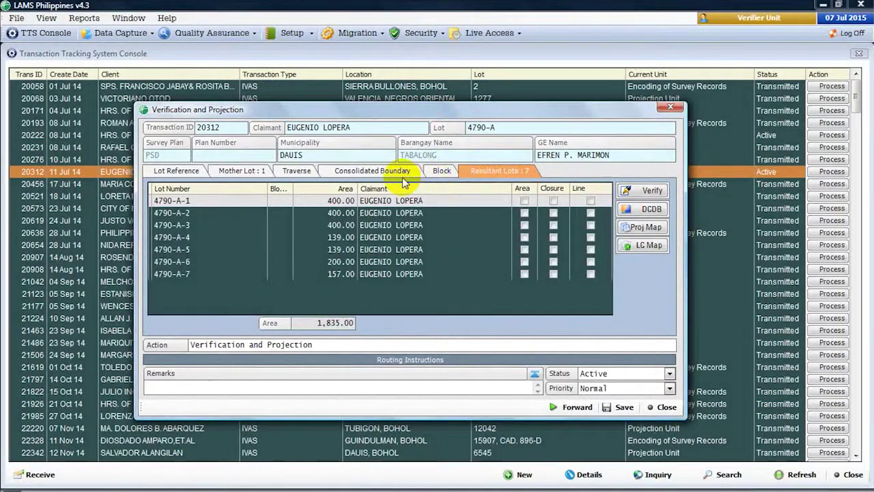
left_click(249, 172)
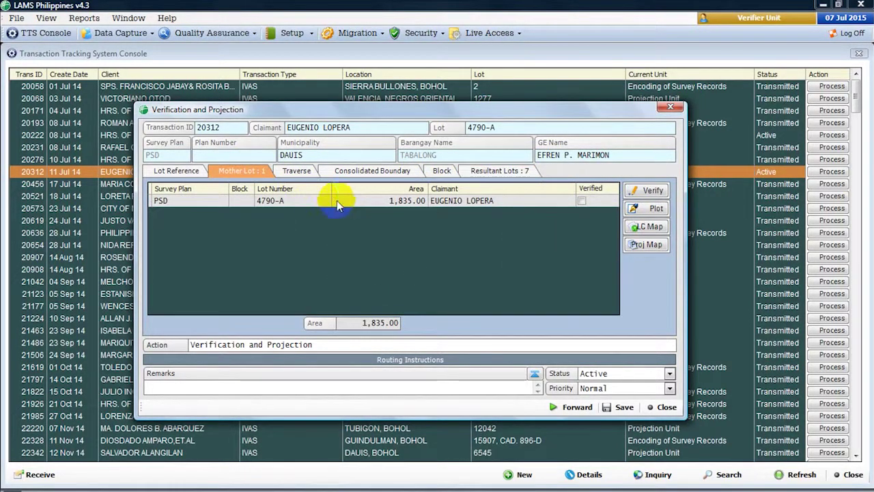
left_click(374, 201)
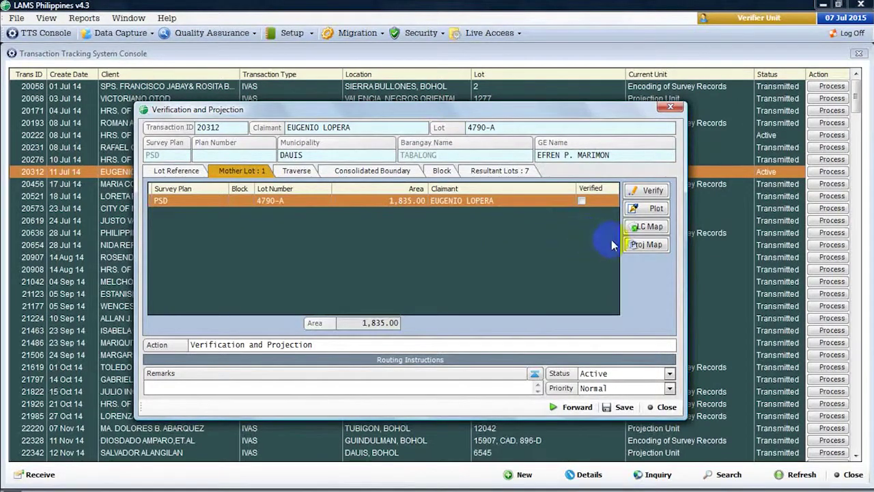
left_click(646, 246)
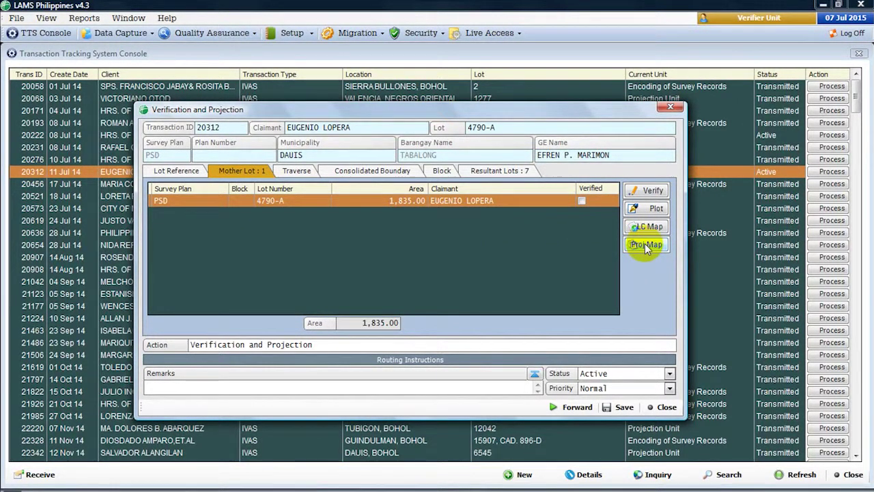
- Overlay lot 4790-A on the second projection map sheet and pan the scanned sheet into view
left_click(646, 246)
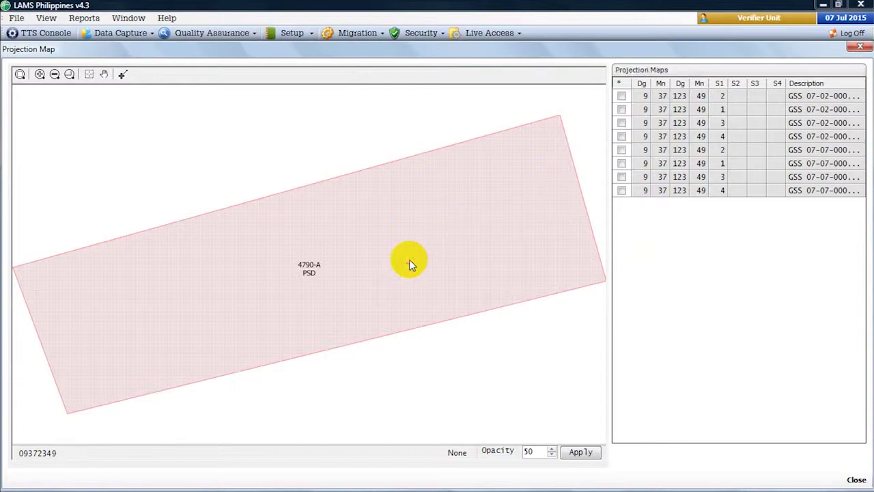
scroll(406, 260, "down", 2)
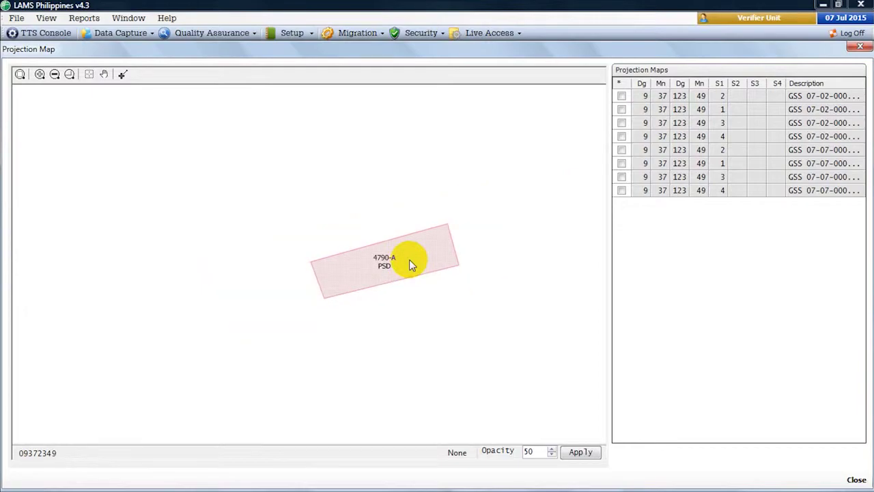
left_click(622, 109)
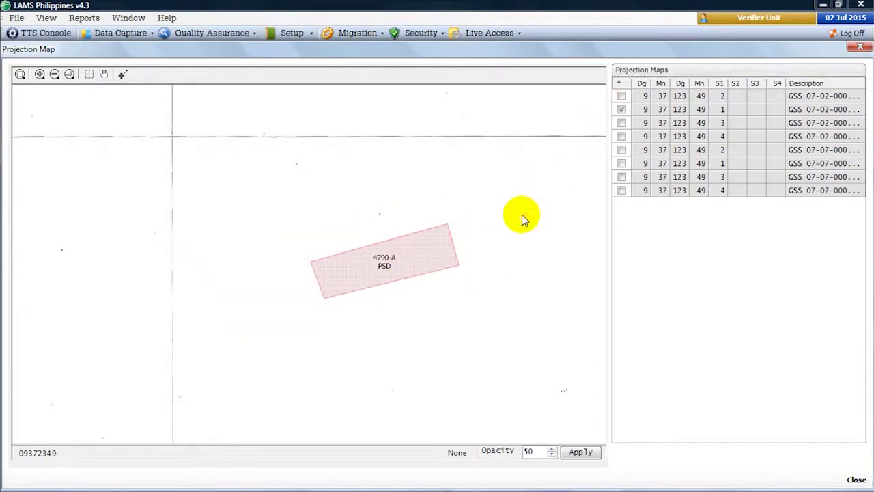
scroll(522, 219, "down", 3)
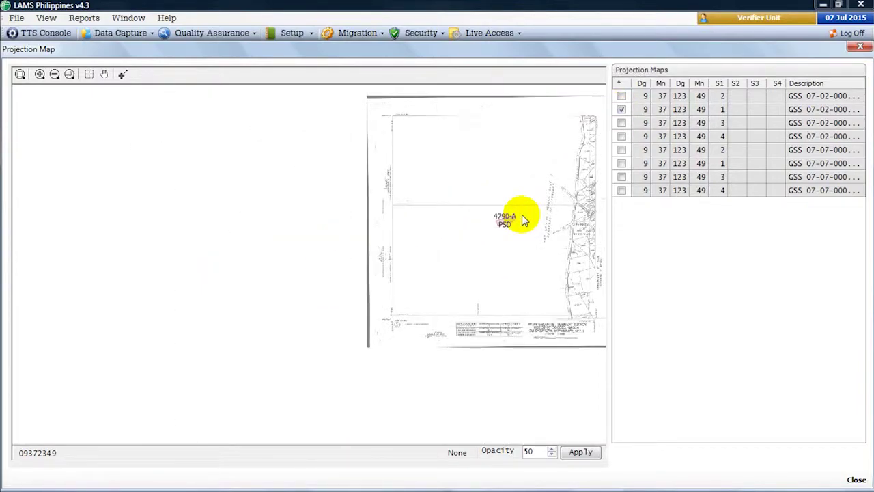
left_click(104, 75)
left_click_drag(472, 235, 389, 248)
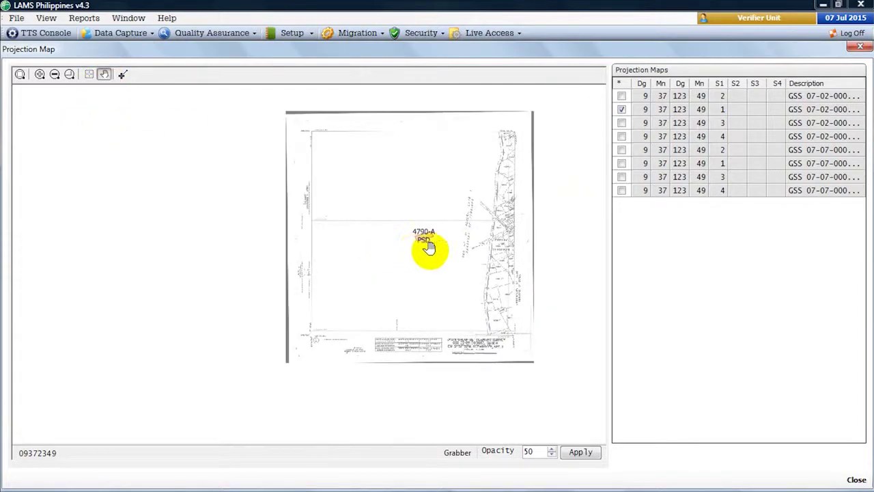
left_click(622, 109)
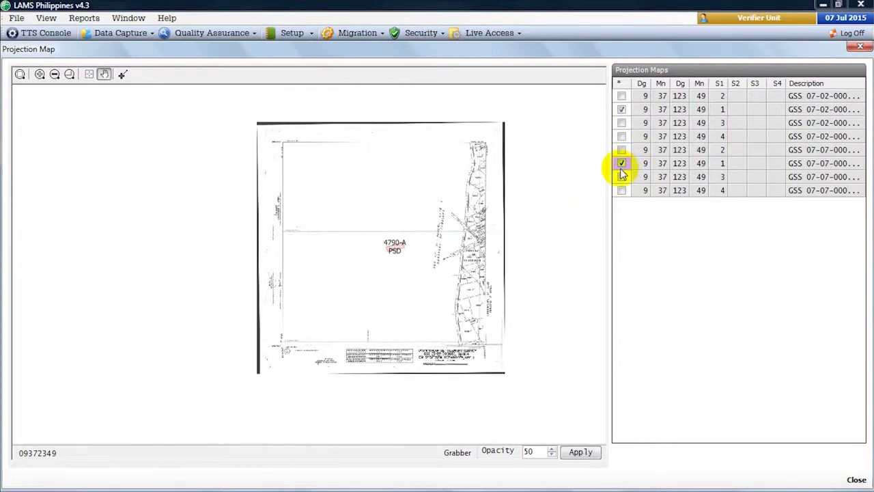
left_click(621, 177)
left_click(622, 110)
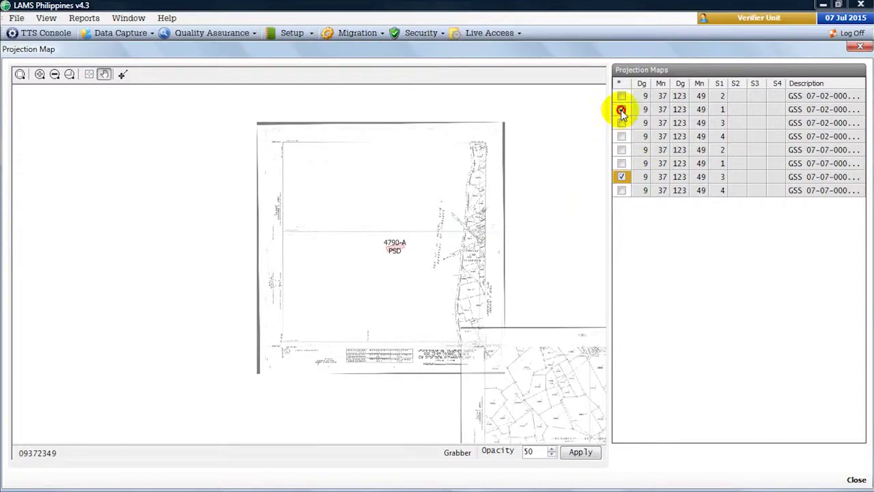
left_click(621, 109)
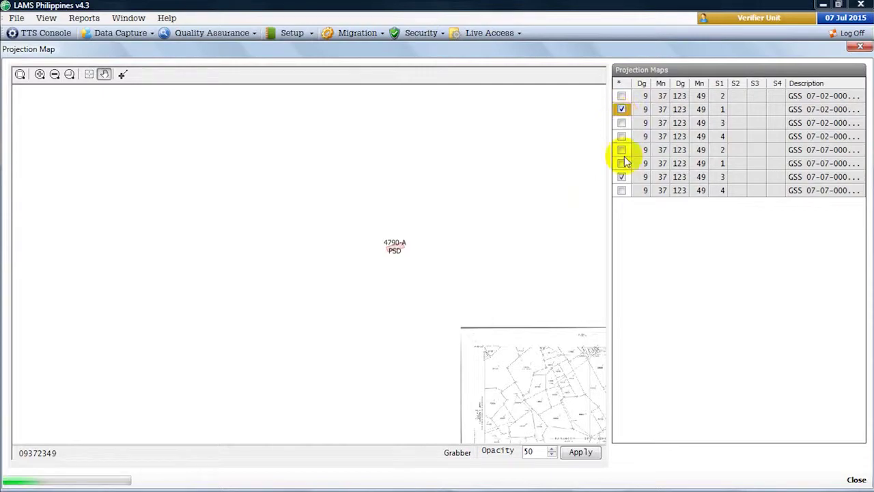
left_click(622, 177)
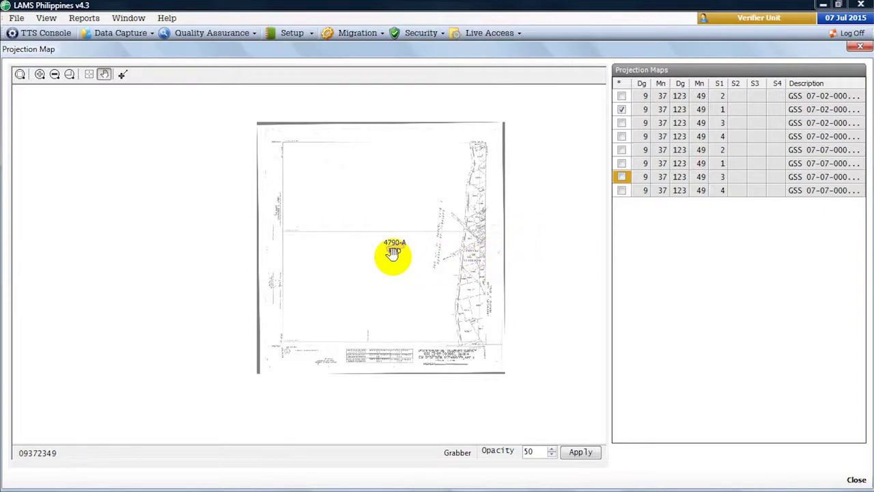
left_click(105, 75)
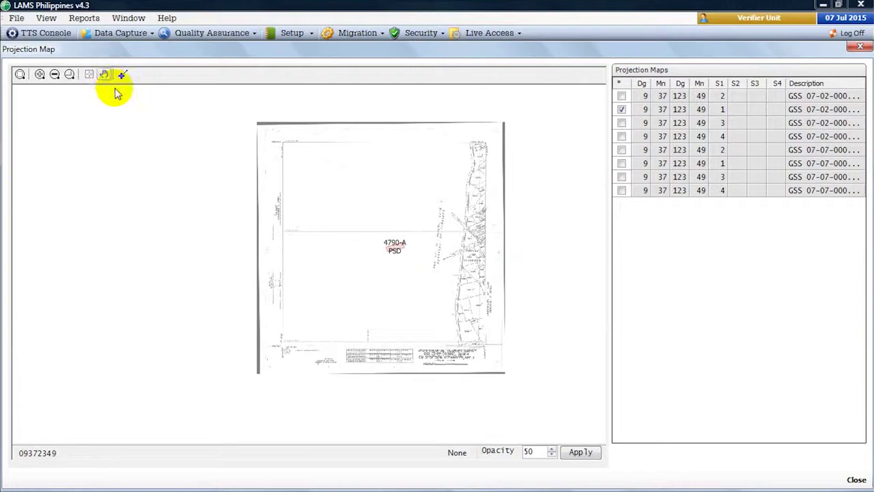
- Set the map opacity to 68, apply it, and close the projection map
scroll(393, 250, "up", 2)
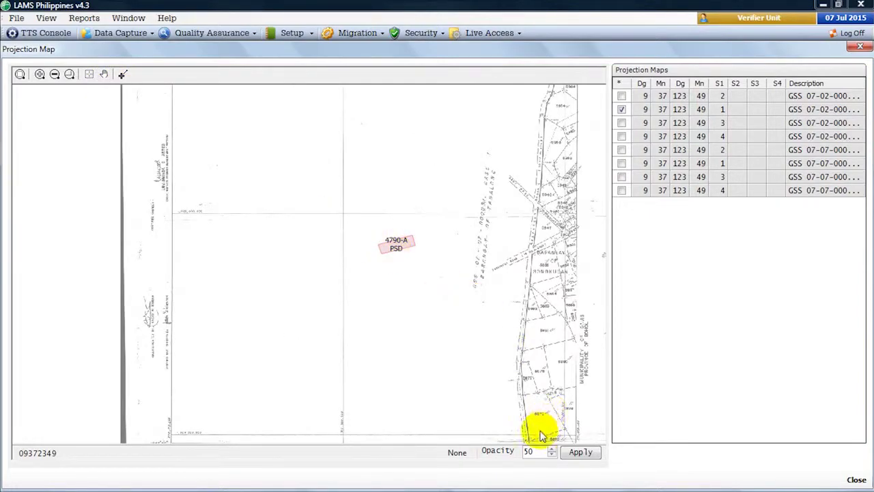
double_click(533, 451)
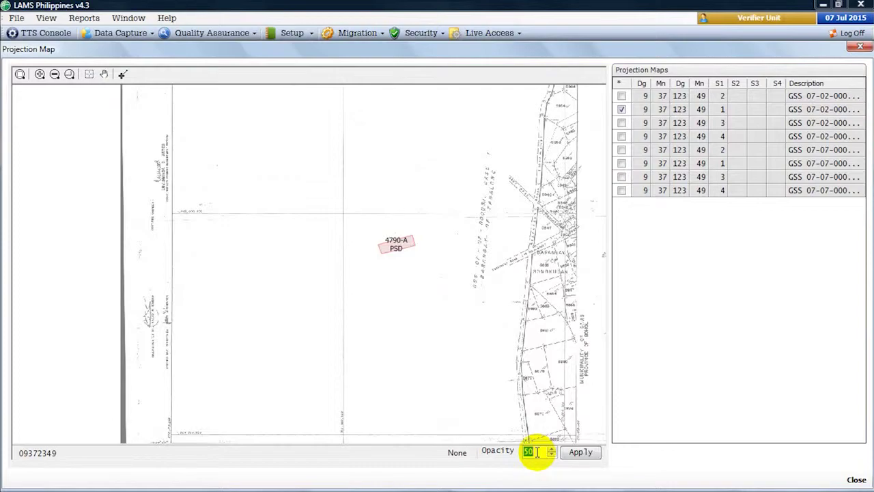
type("68")
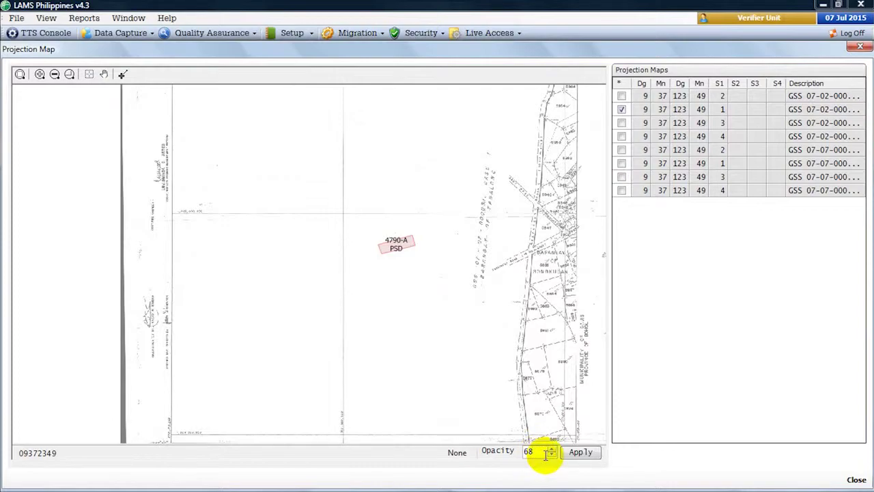
left_click(581, 453)
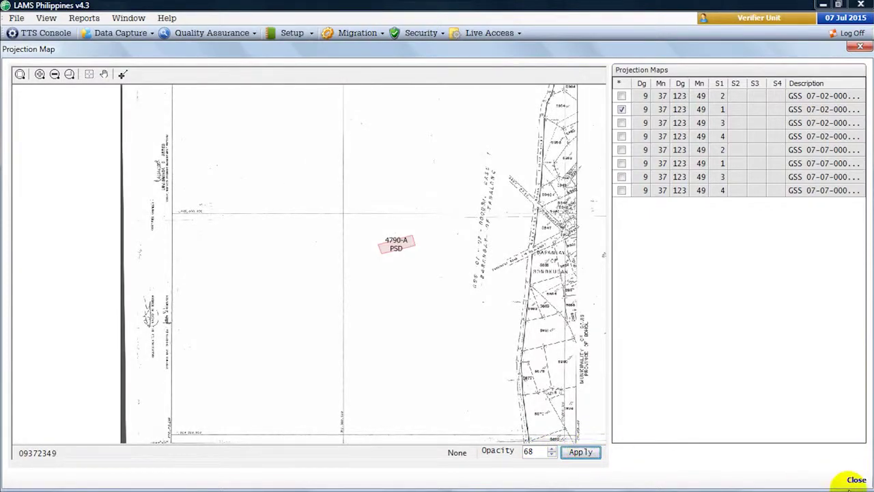
left_click(857, 479)
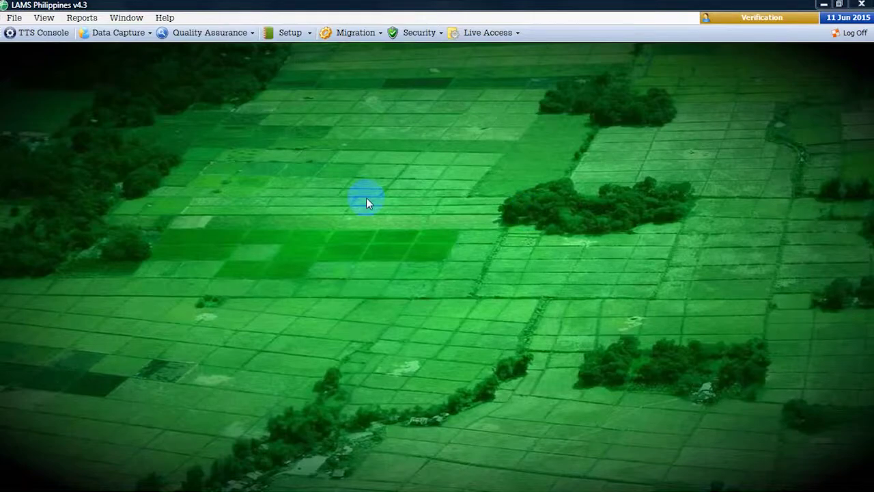
left_click(18, 36)
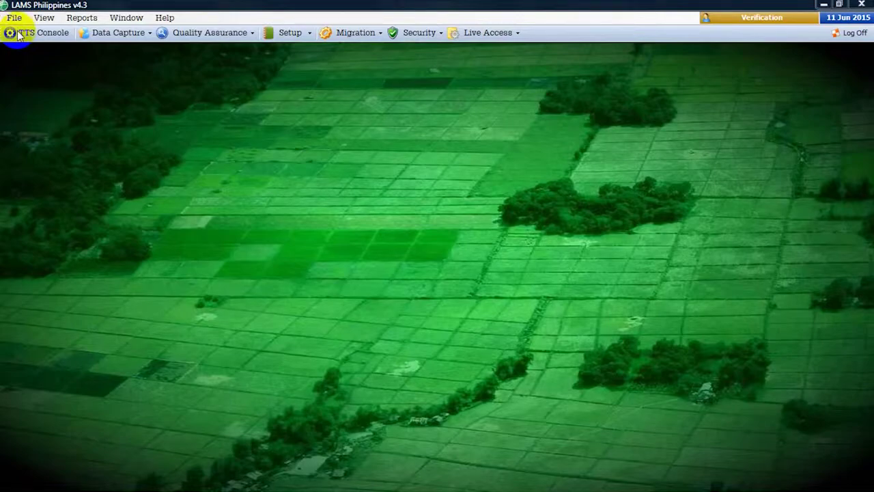
left_click(19, 36)
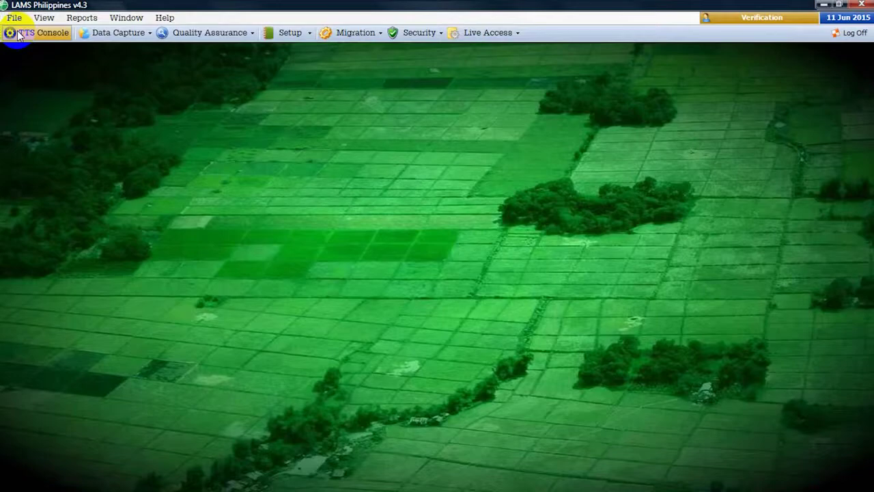
left_click(18, 36)
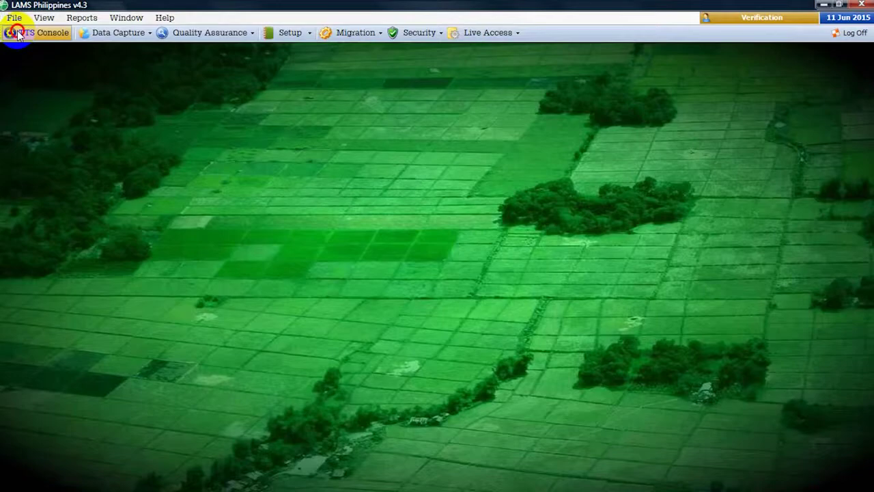